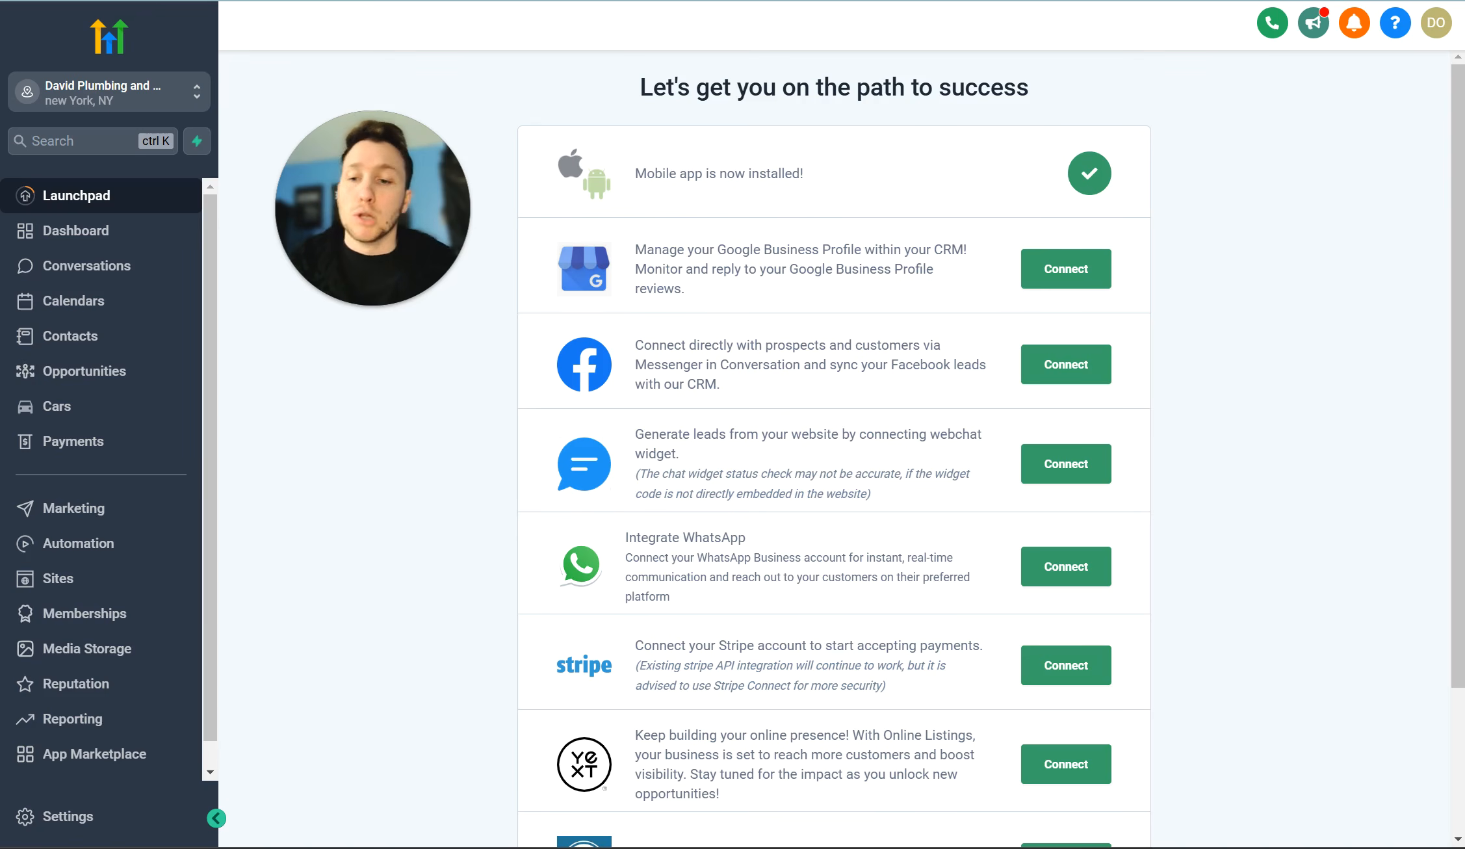
# Open the Reporting area and review the Google Ads report's metrics, campaign table and date range options.
pyautogui.click(97, 728)
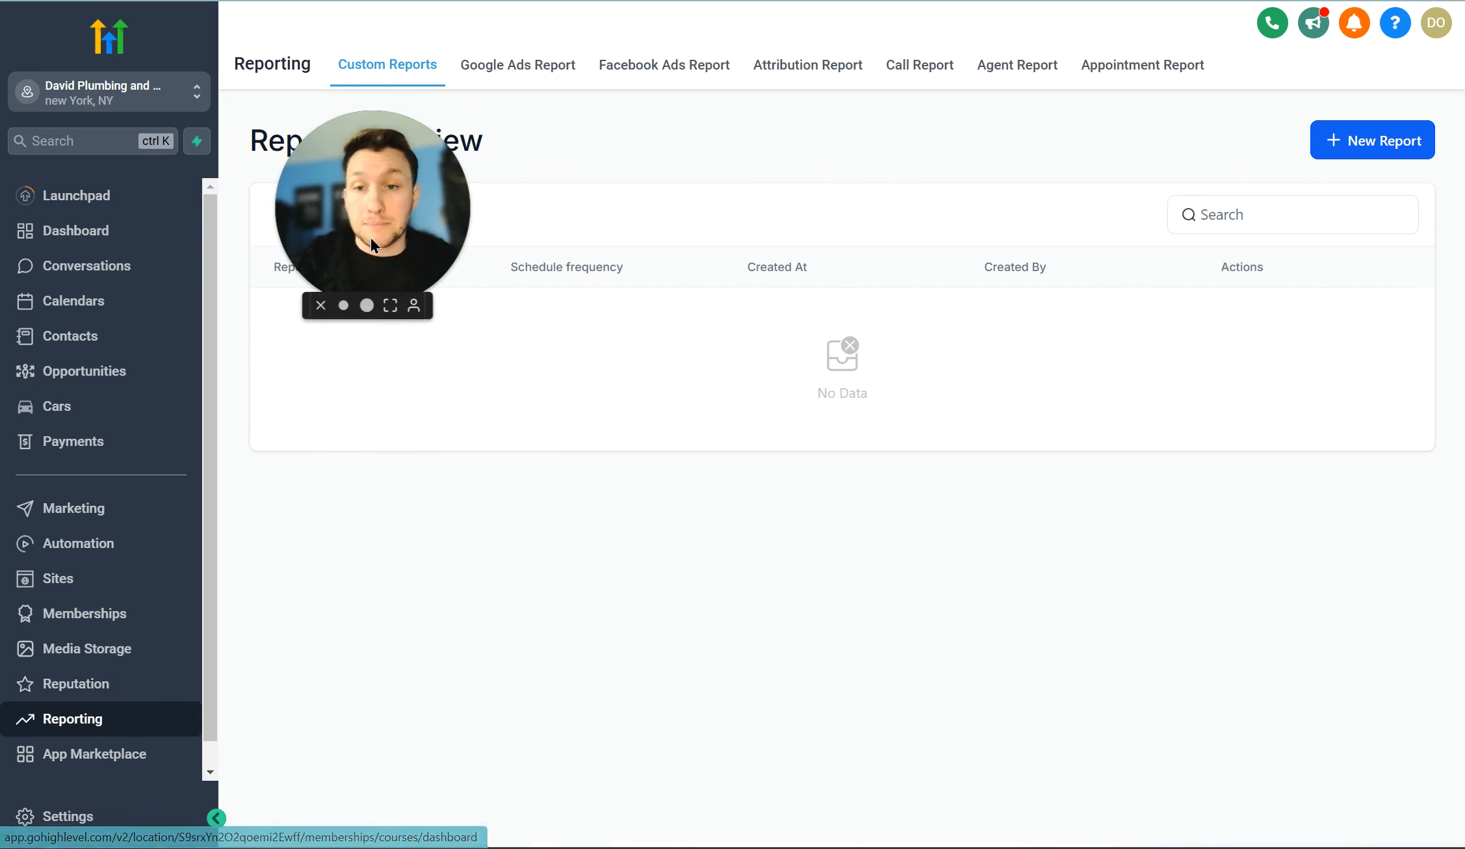
pyautogui.moveTo(371, 237); pyautogui.dragTo(530, 467)
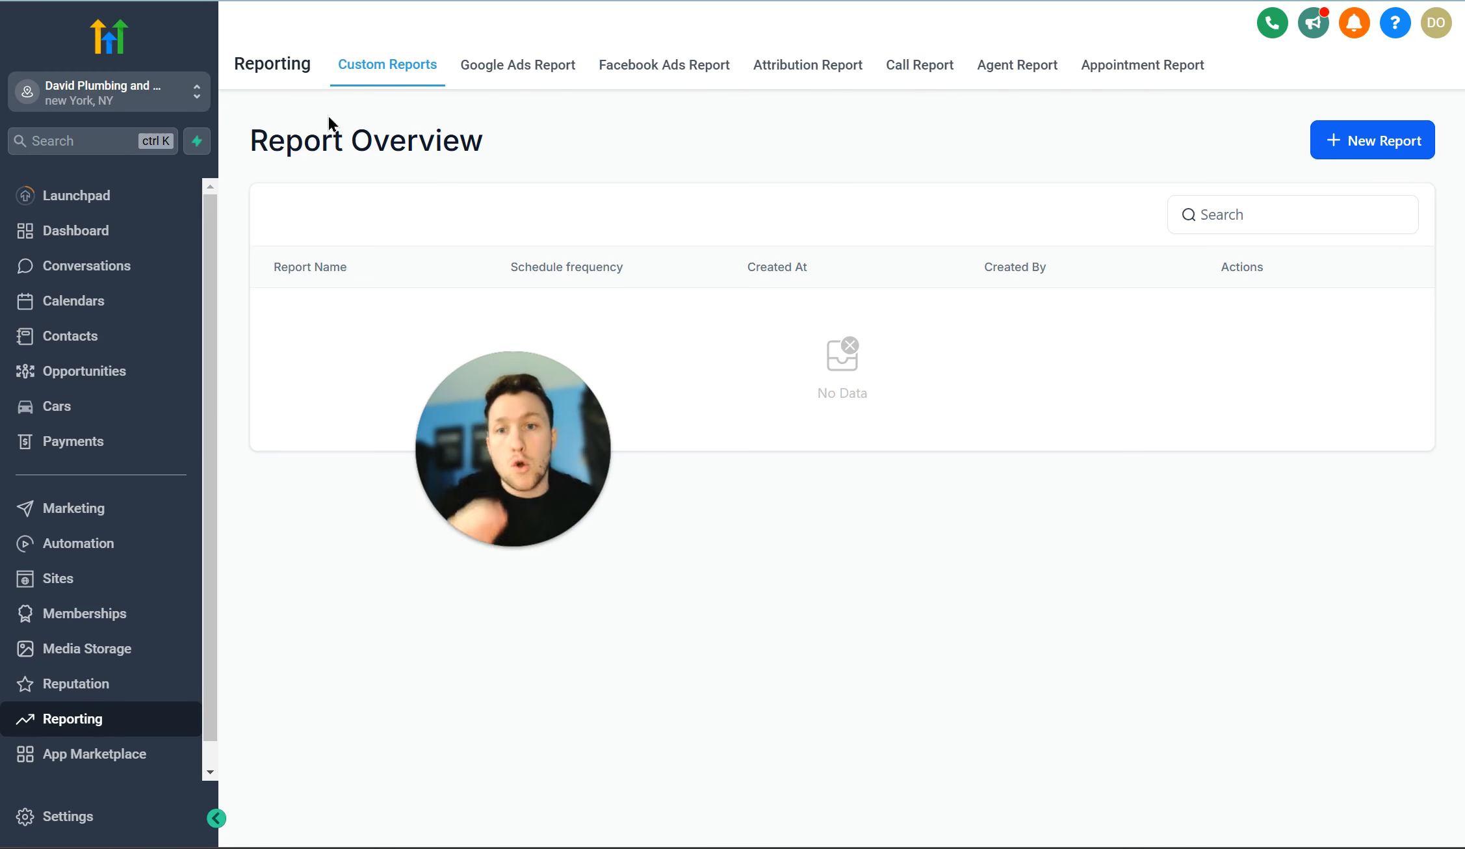
pyautogui.click(520, 75)
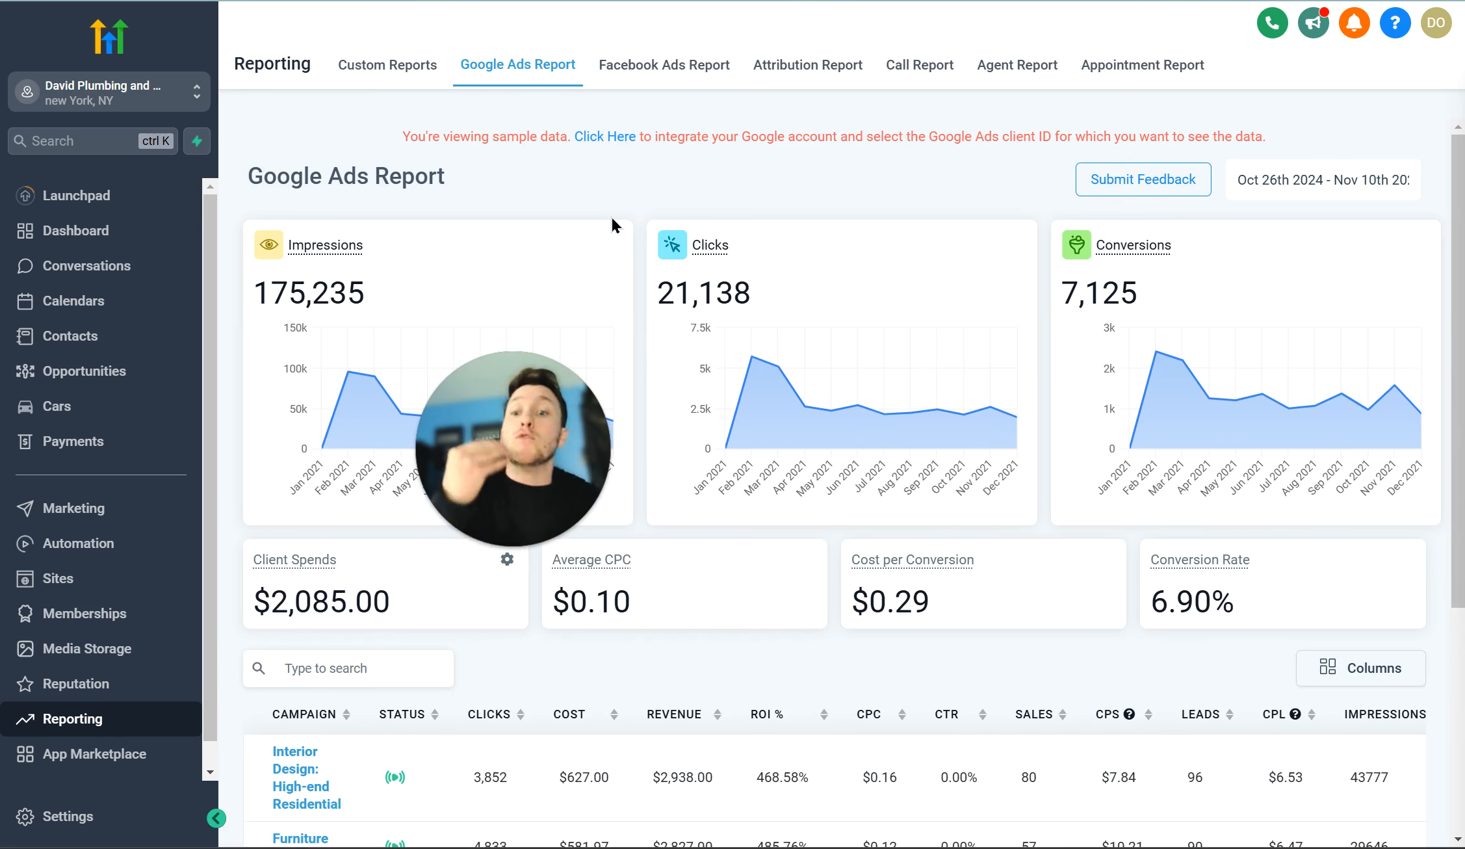
pyautogui.scroll(-5, 675, 280)
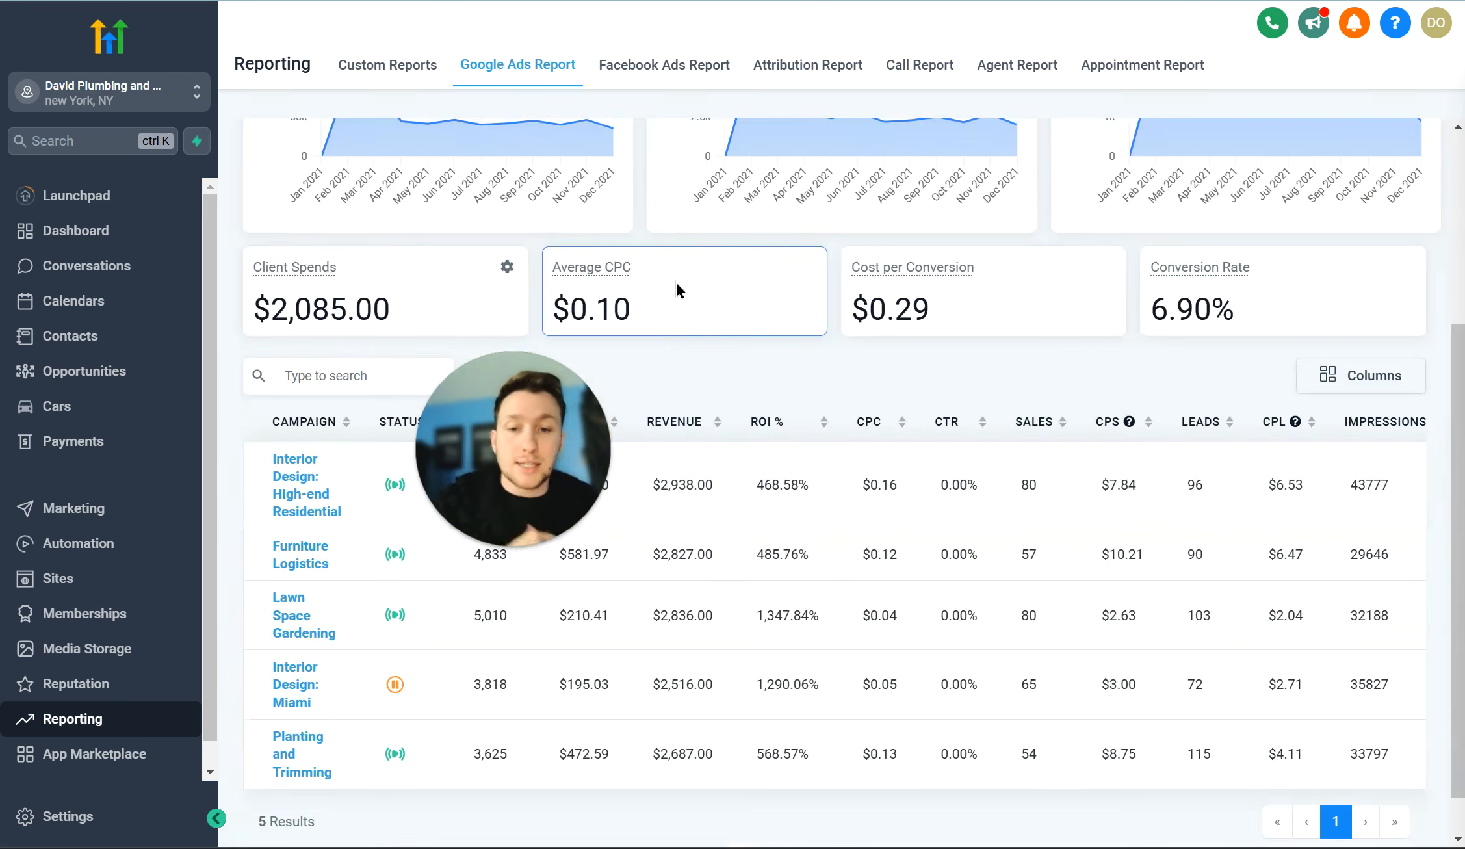
pyautogui.scroll(5, 677, 332)
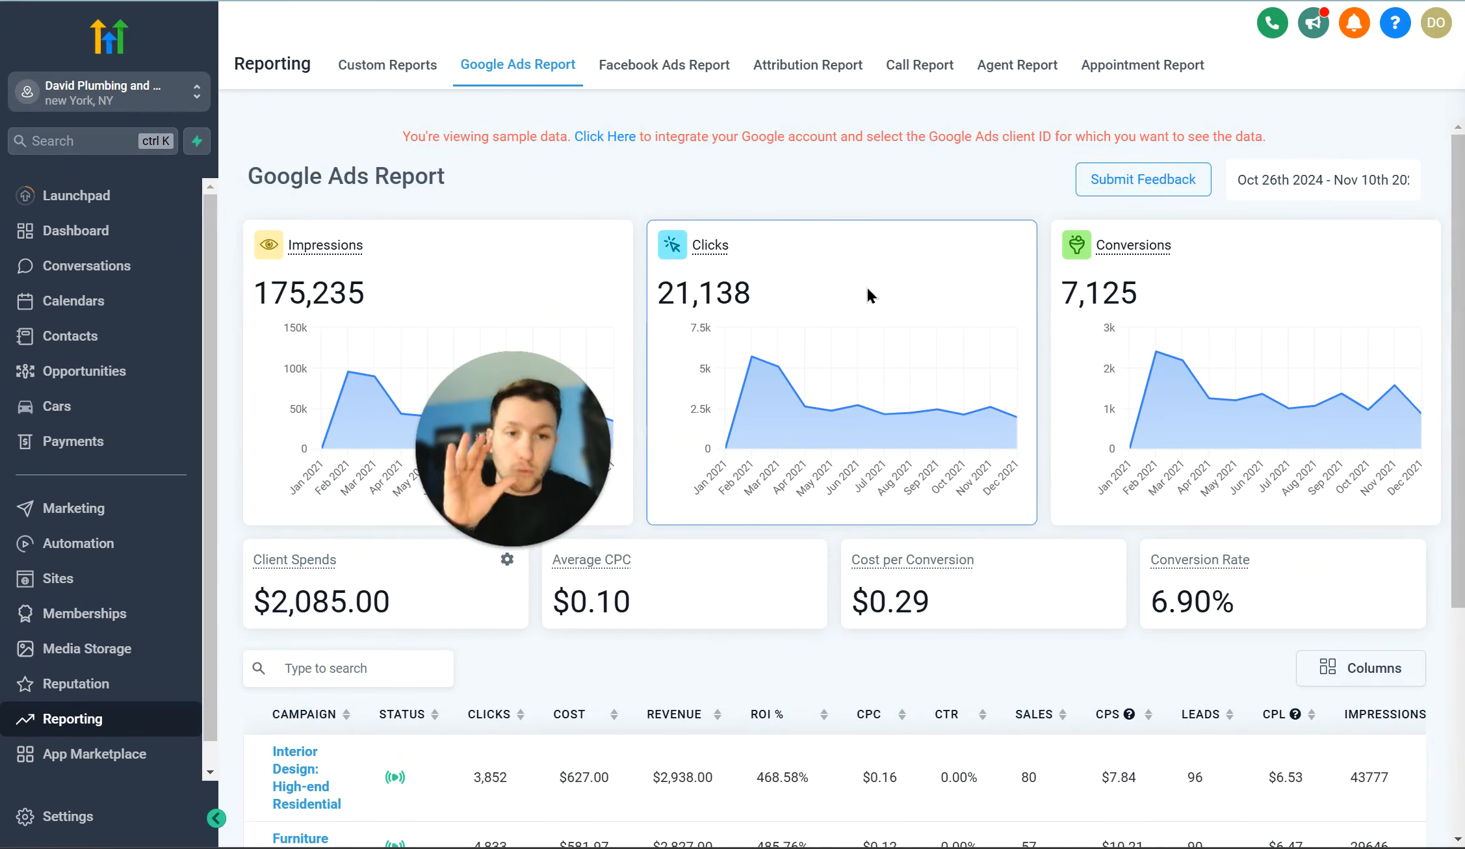
pyautogui.click(1334, 189)
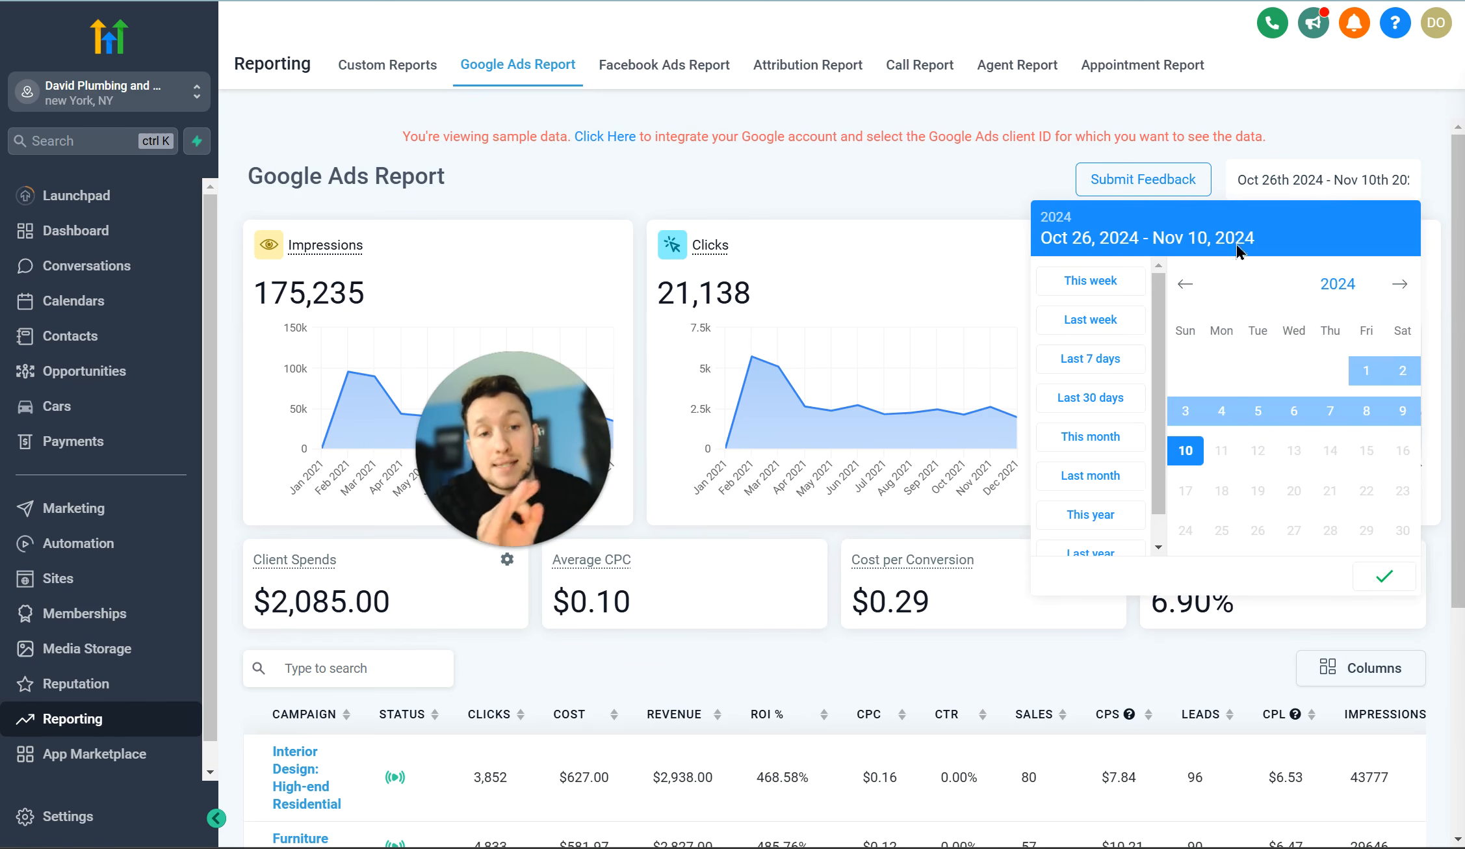
pyautogui.click(973, 181)
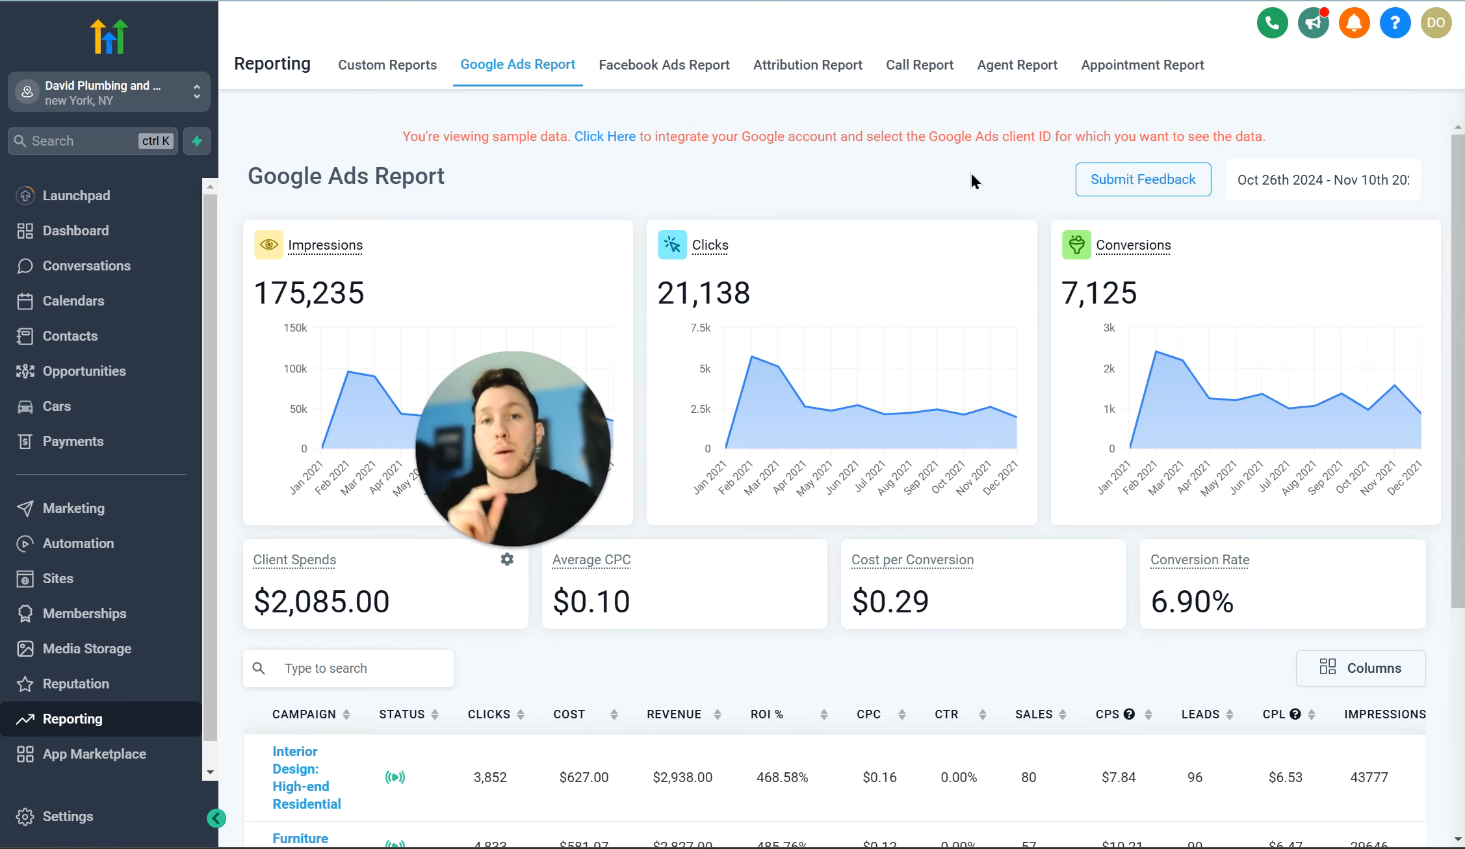
# View the Facebook Ads report with its impressions, clicks, conversions and campaign table.
pyautogui.click(703, 76)
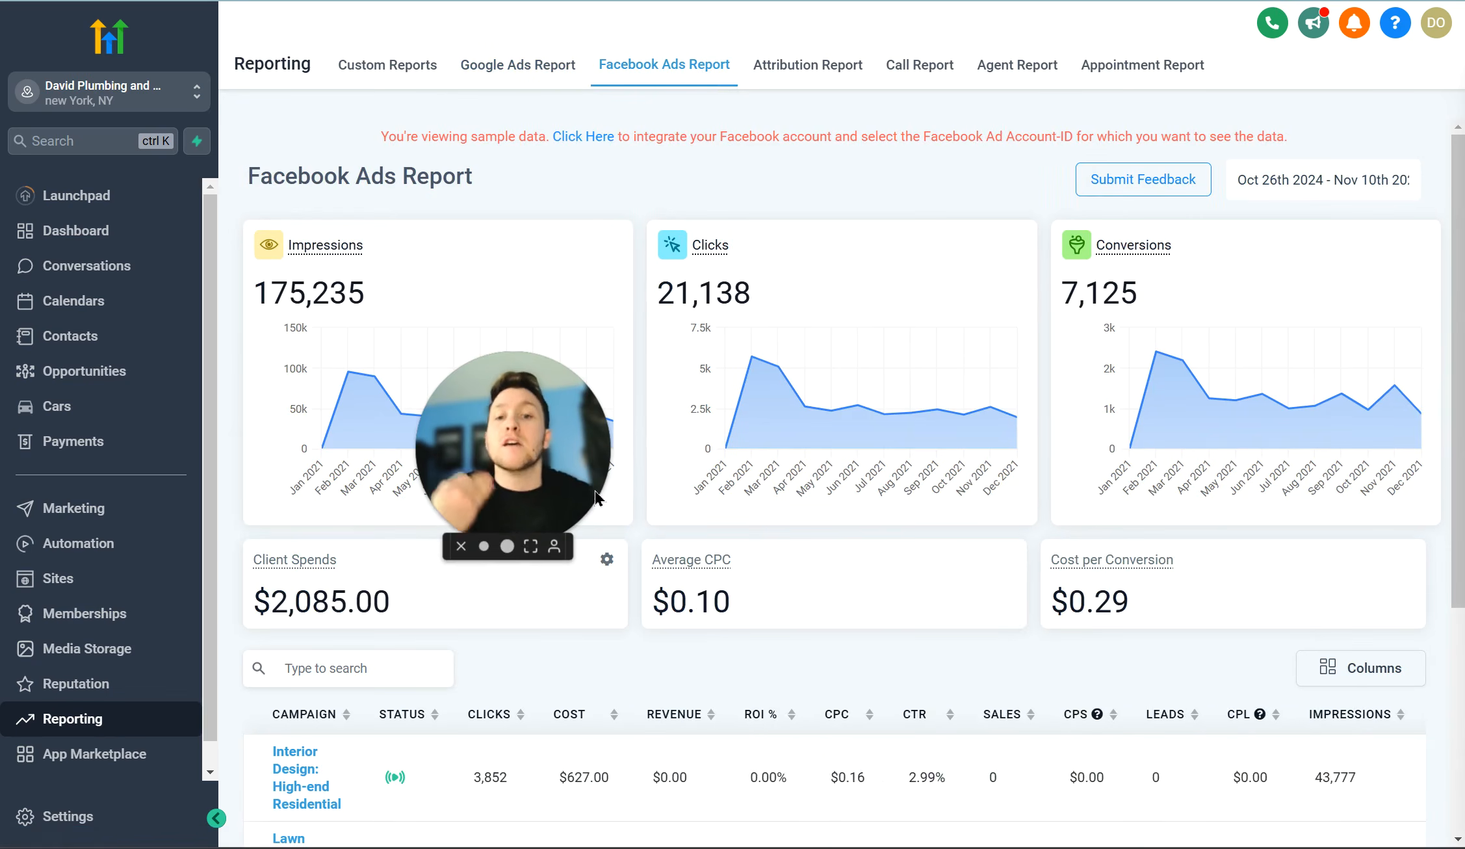
pyautogui.moveTo(539, 480); pyautogui.dragTo(549, 514)
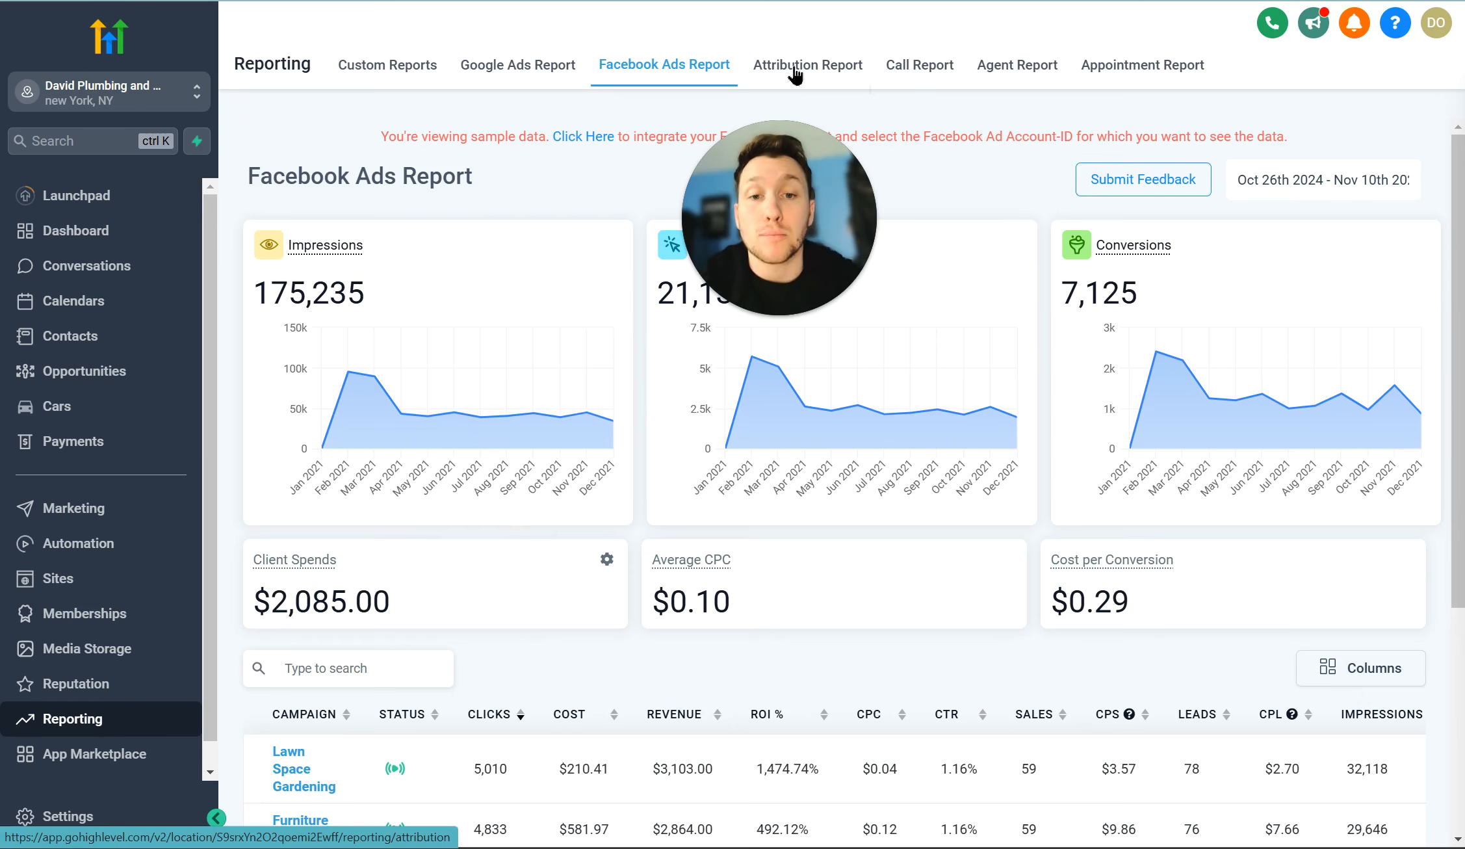
# Review the Attribution Report from the revenue and leads summary to the session events, and check its date range selector.
pyautogui.click(795, 75)
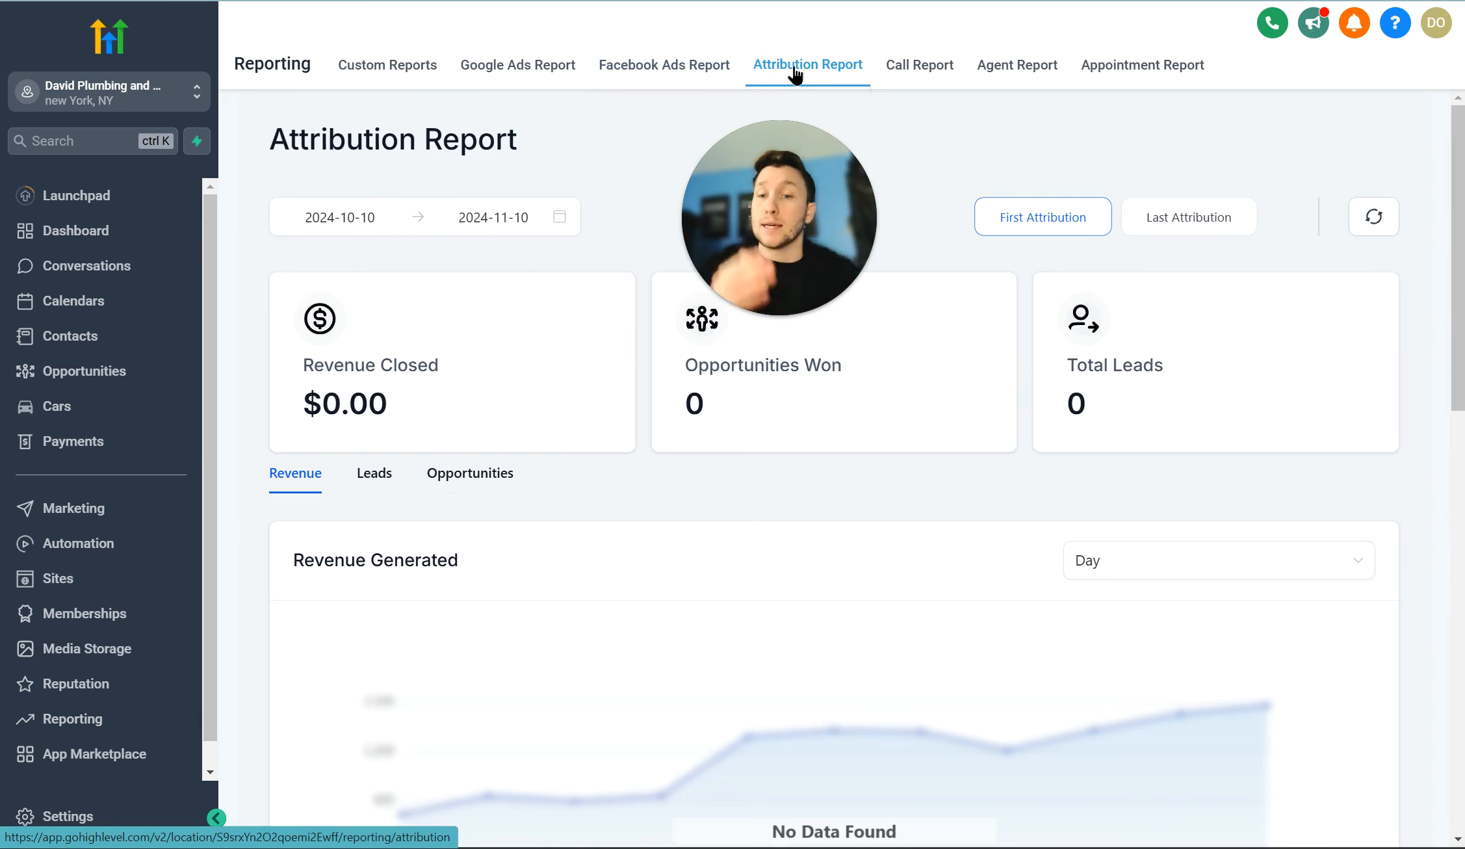
pyautogui.moveTo(743, 242); pyautogui.dragTo(755, 216)
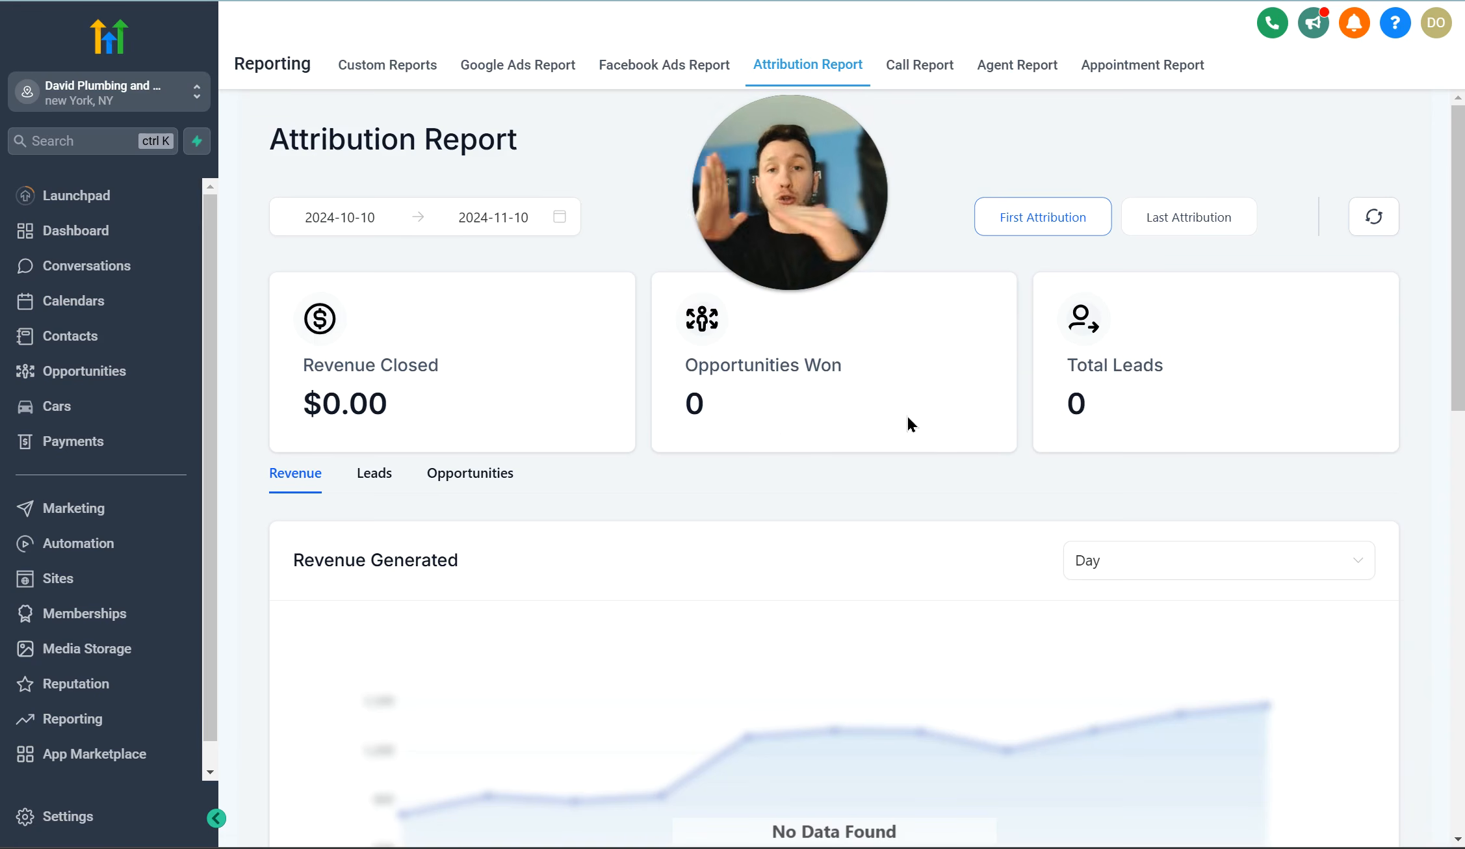
pyautogui.scroll(-10, 858, 396)
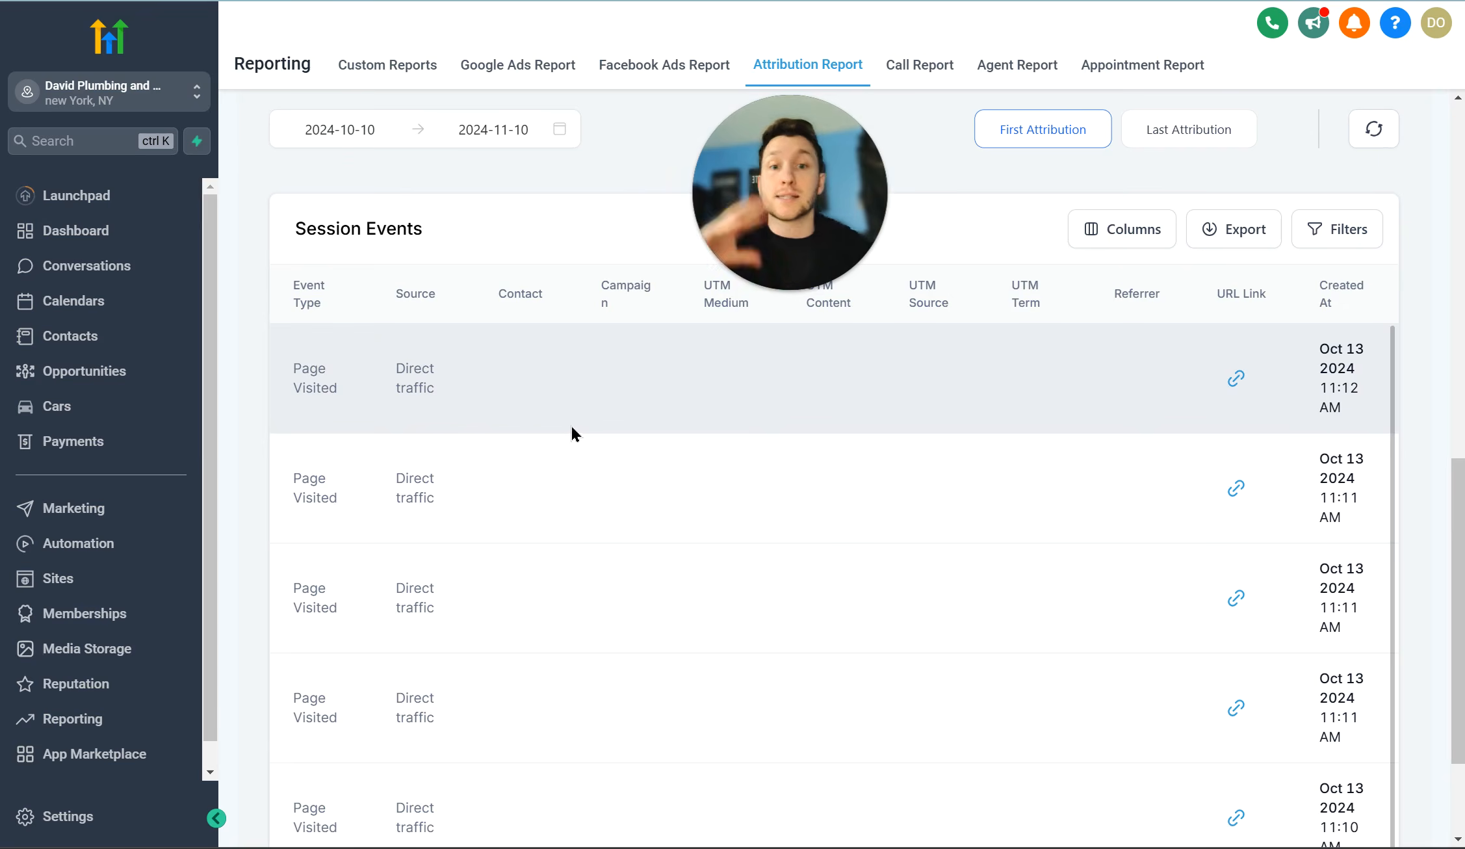
pyautogui.scroll(10, 595, 640)
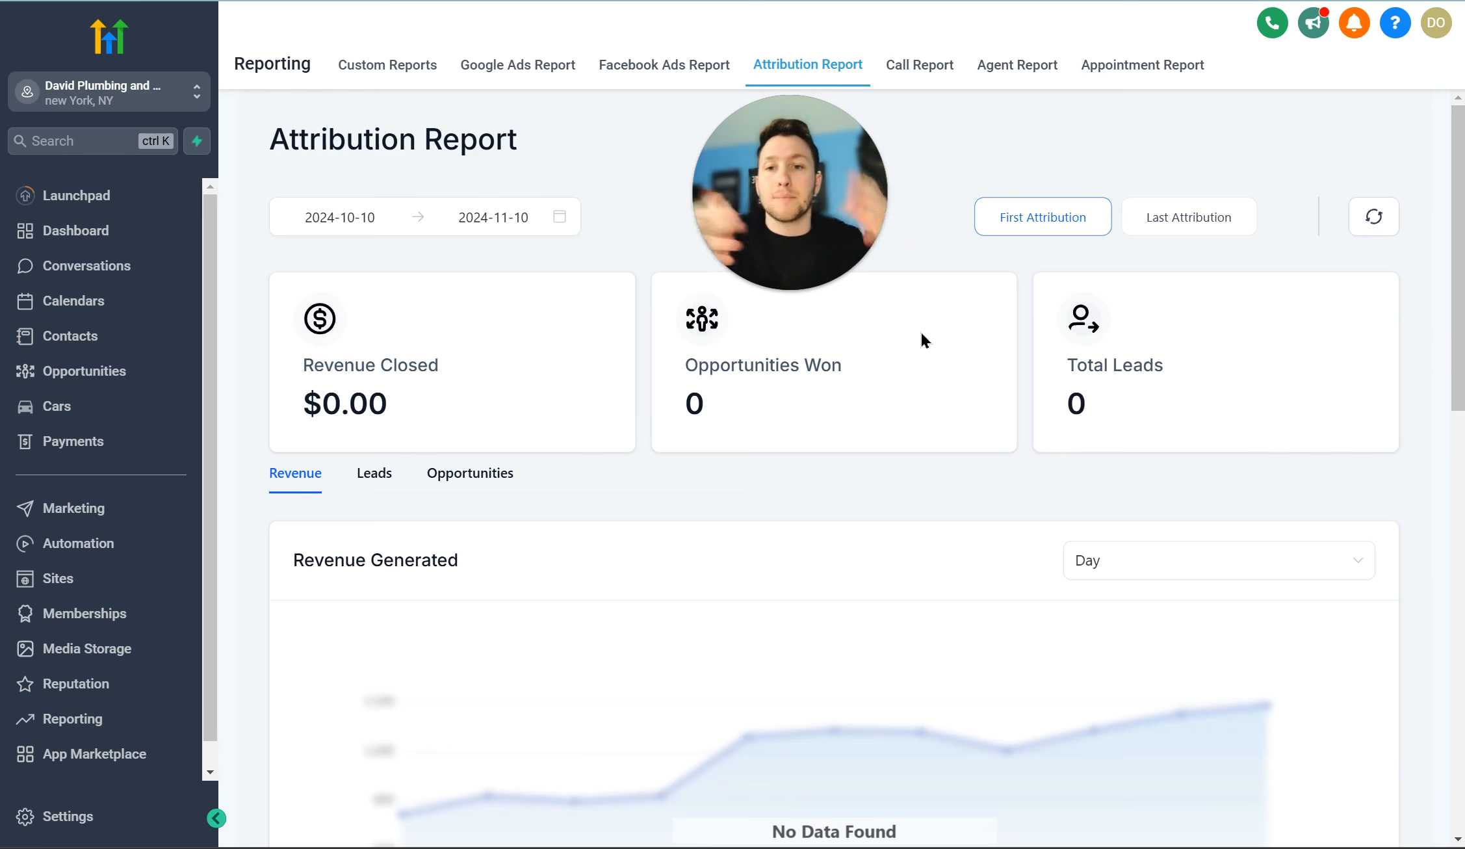
pyautogui.click(351, 221)
pyautogui.click(580, 121)
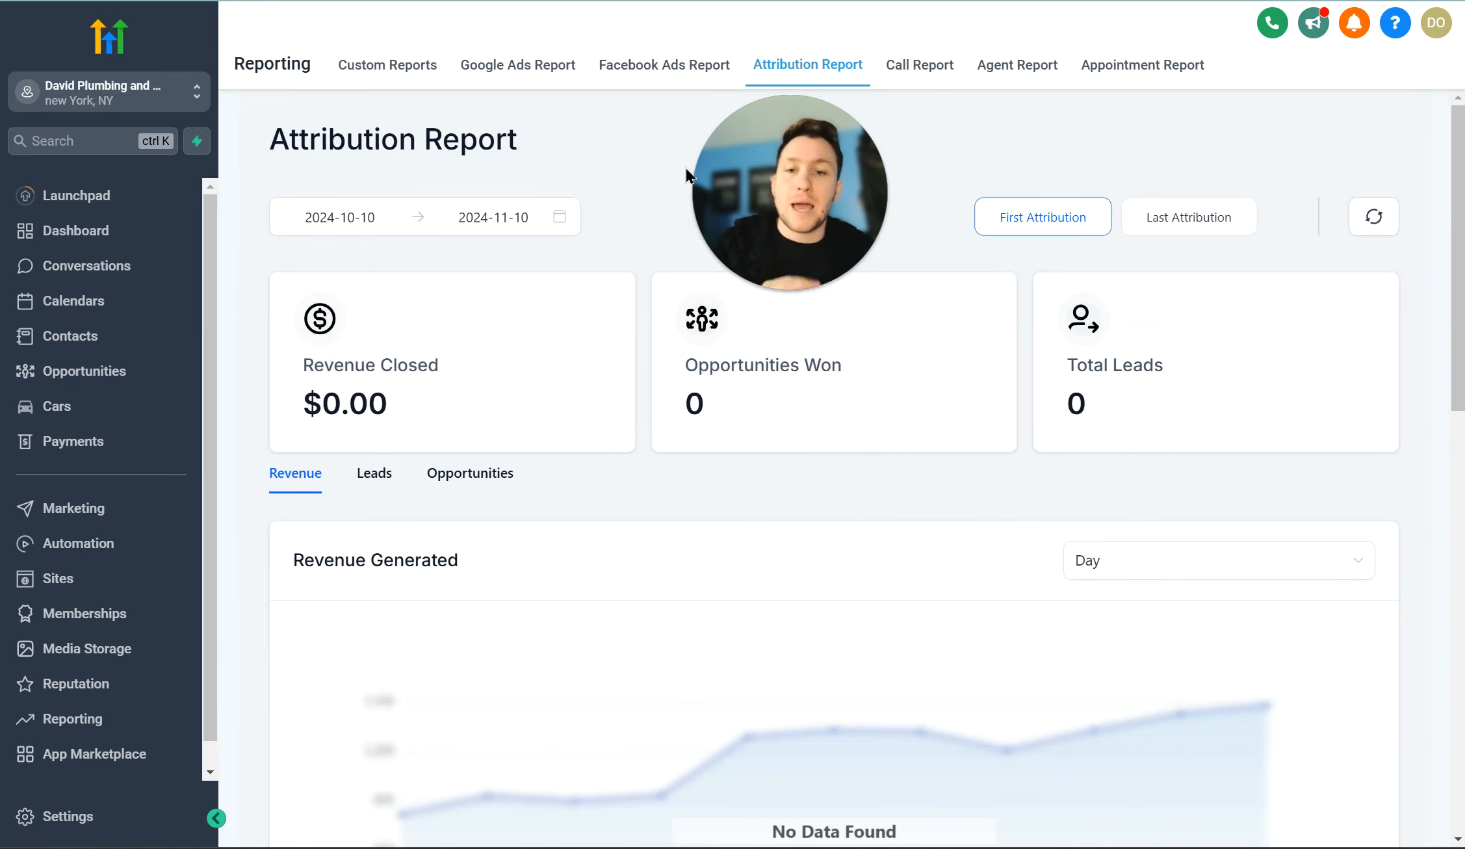
# Examine the Call Report's incoming and outgoing call statistics, including call status, top sources and top agents.
pyautogui.click(912, 85)
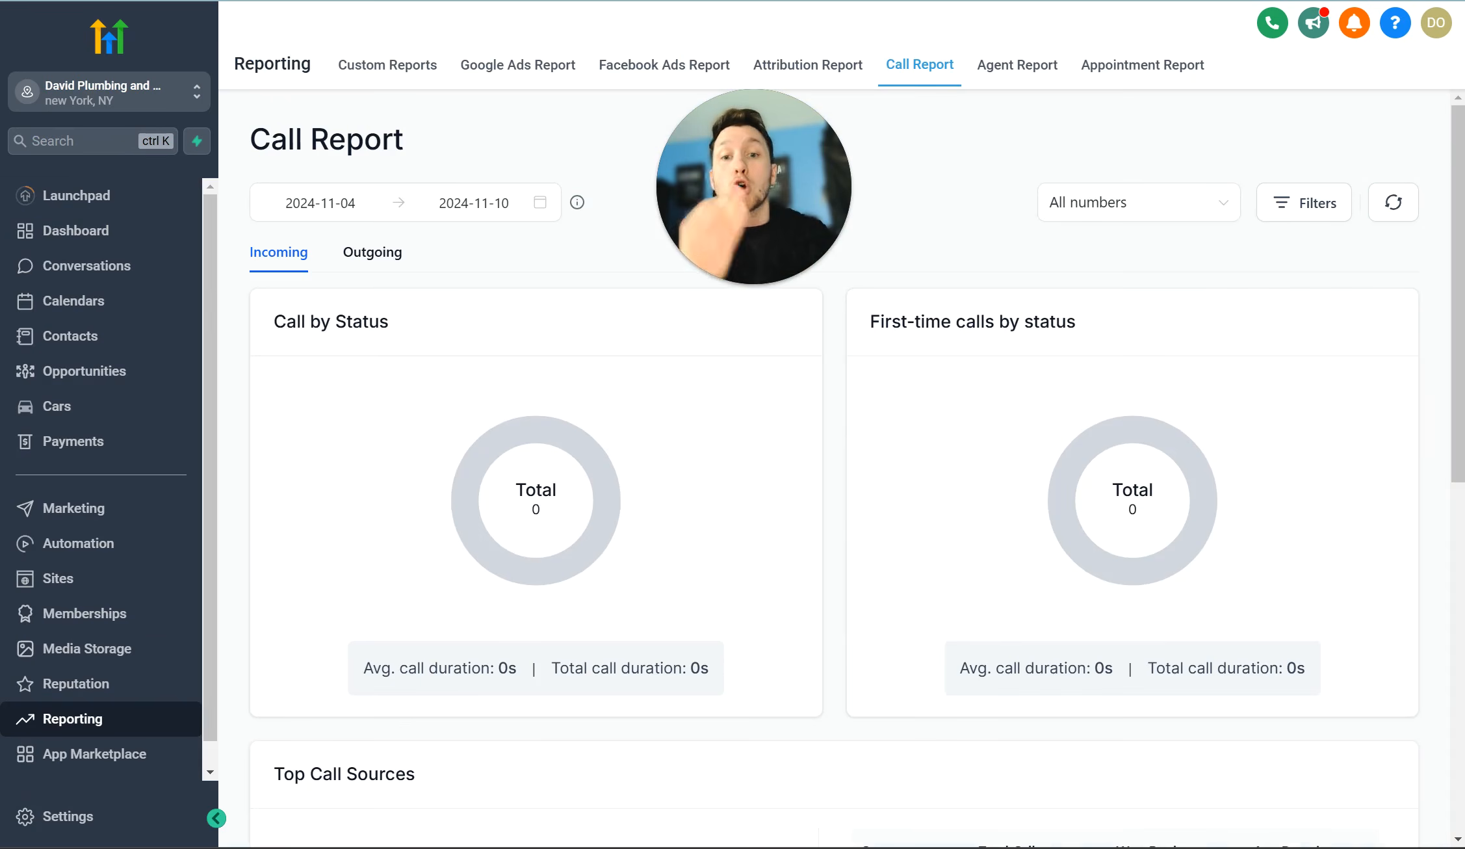
pyautogui.scroll(-5, 592, 406)
pyautogui.scroll(-6, 592, 407)
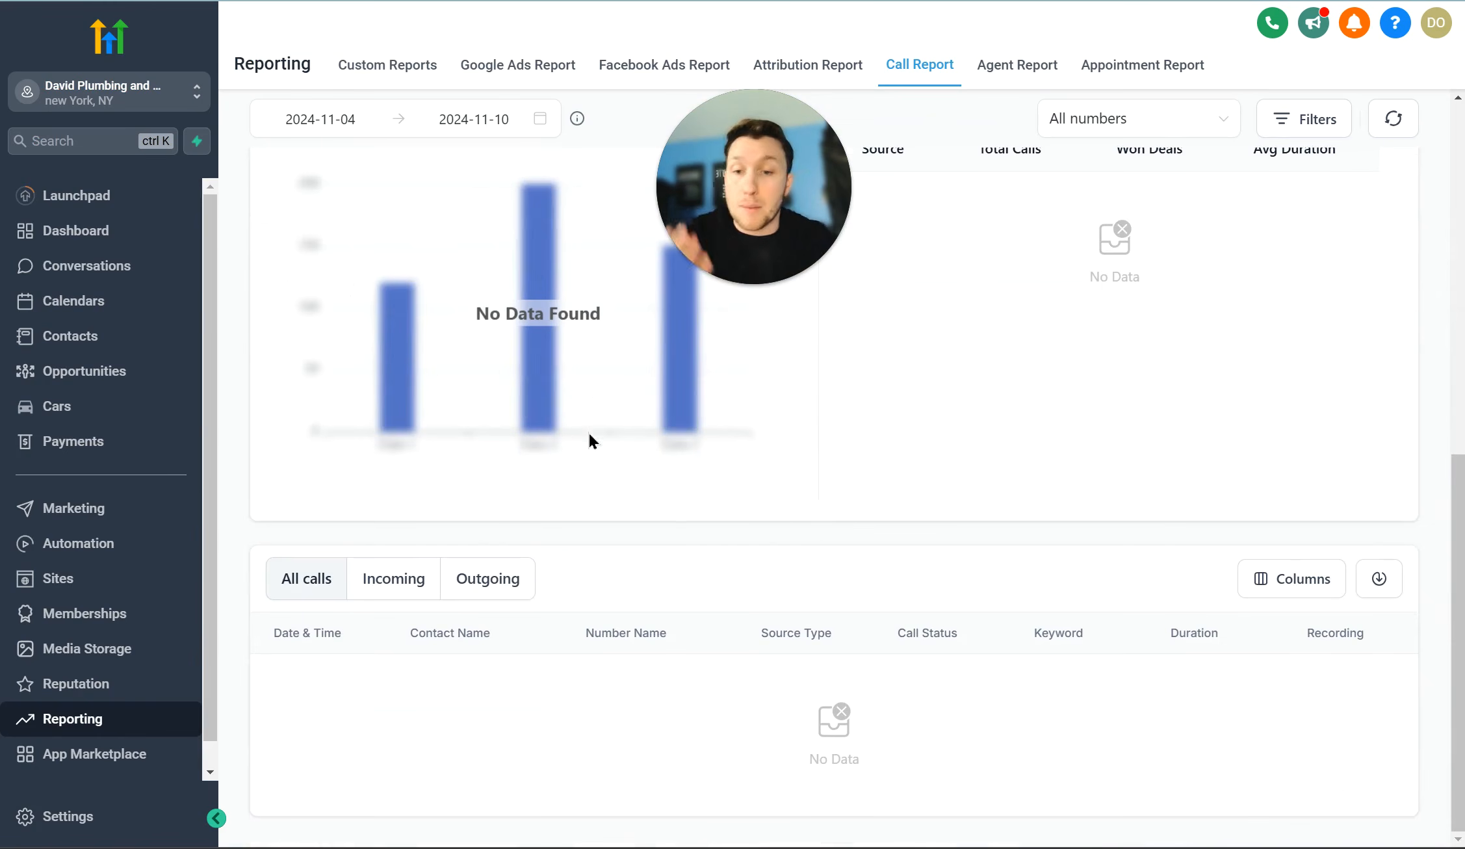
pyautogui.scroll(10, 760, 573)
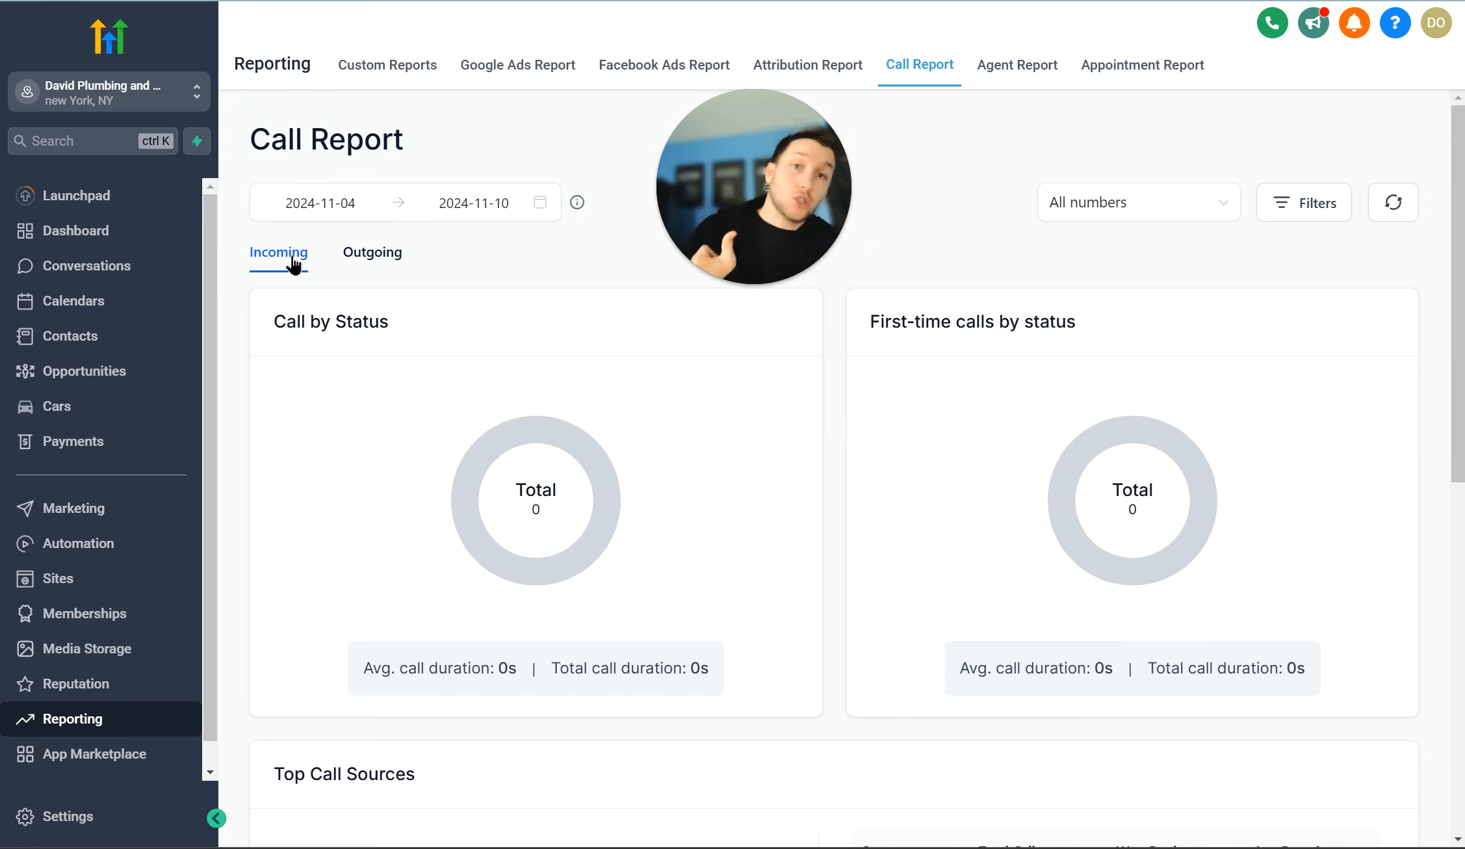
pyautogui.click(359, 268)
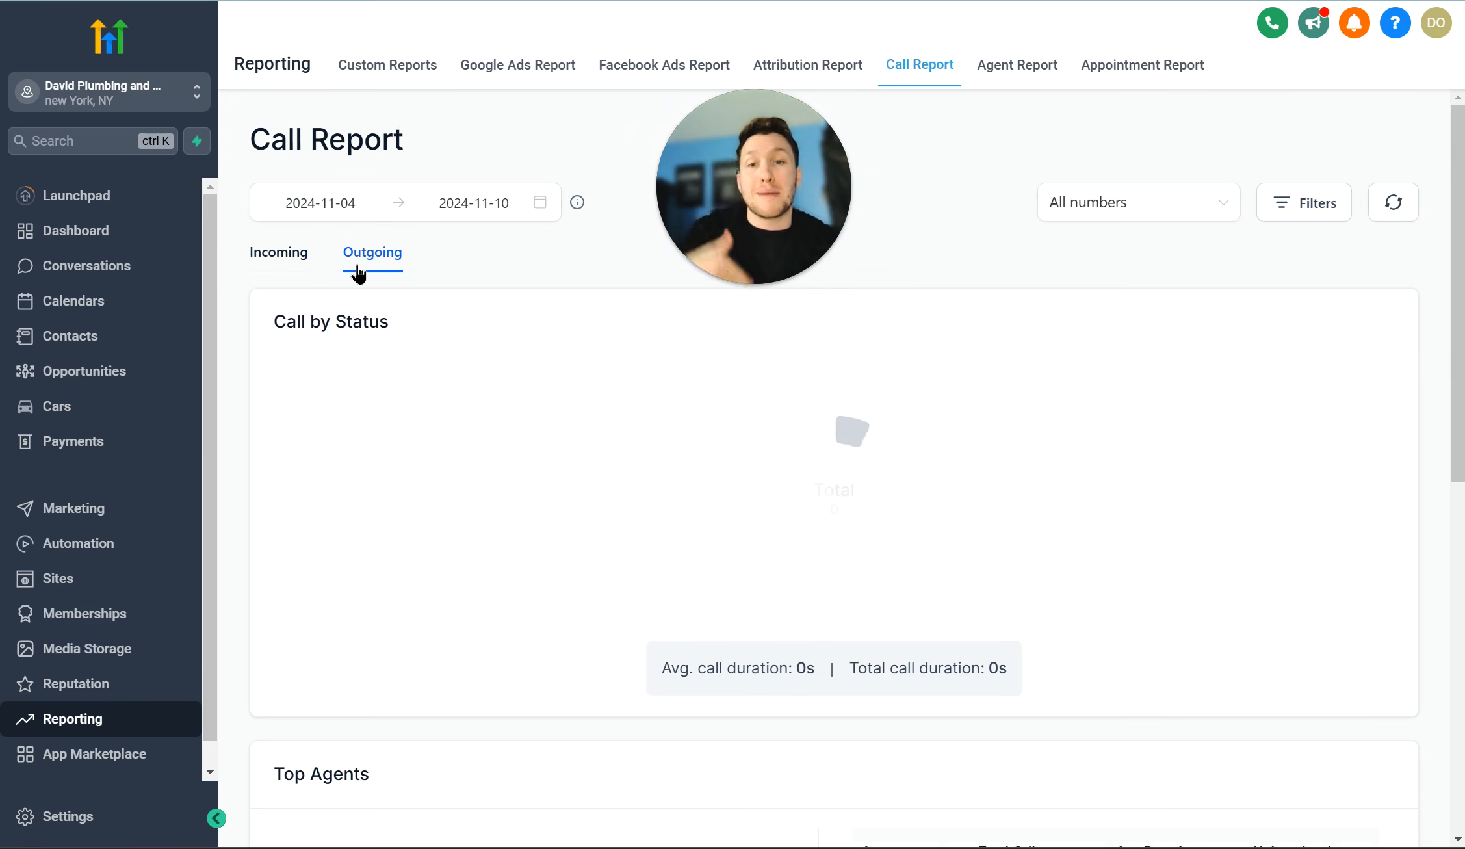
pyautogui.scroll(-10, 575, 410)
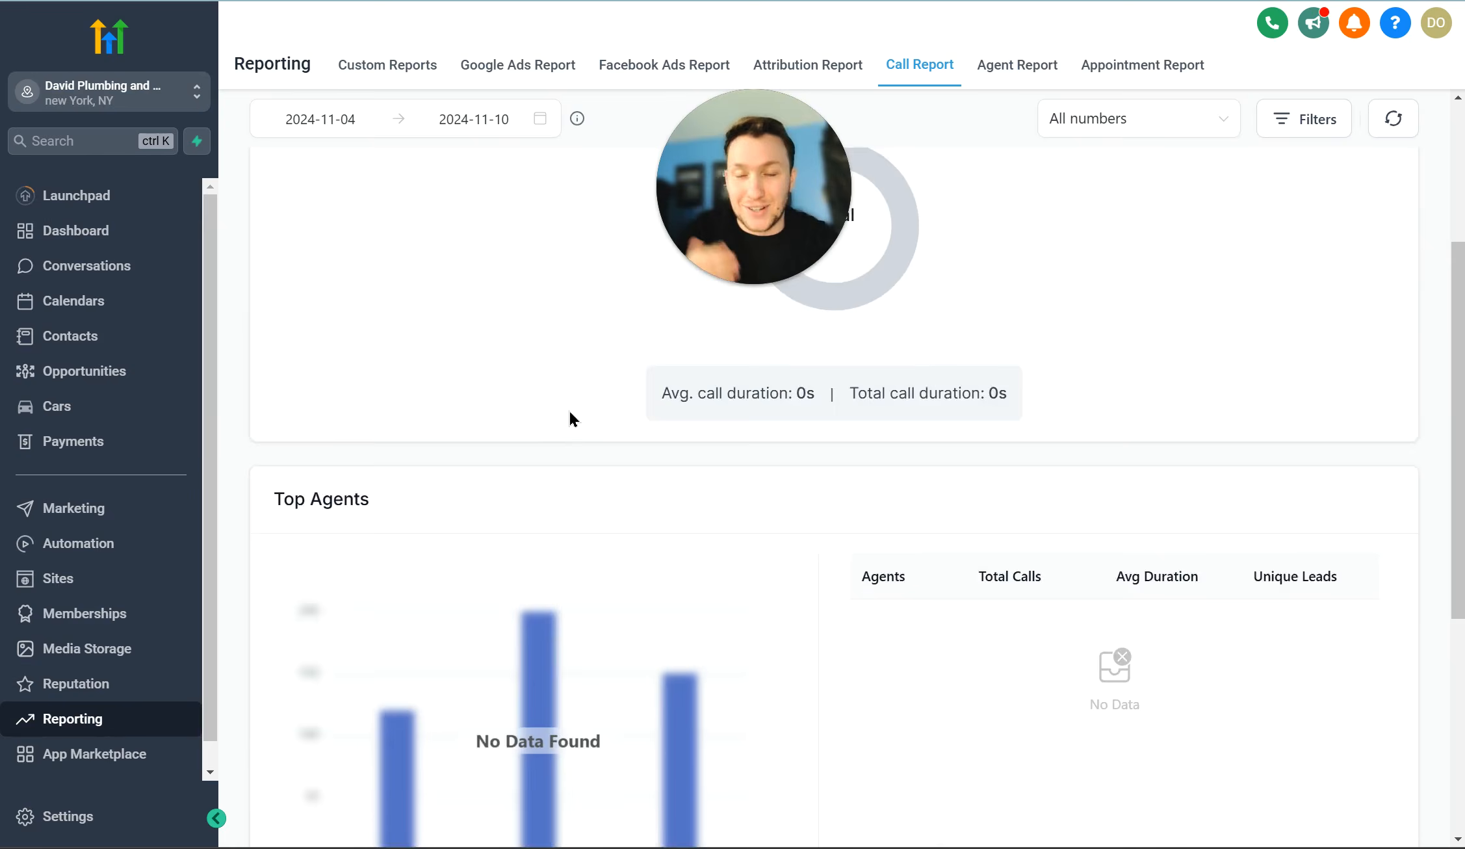
pyautogui.scroll(9, 756, 485)
pyautogui.scroll(1, 754, 481)
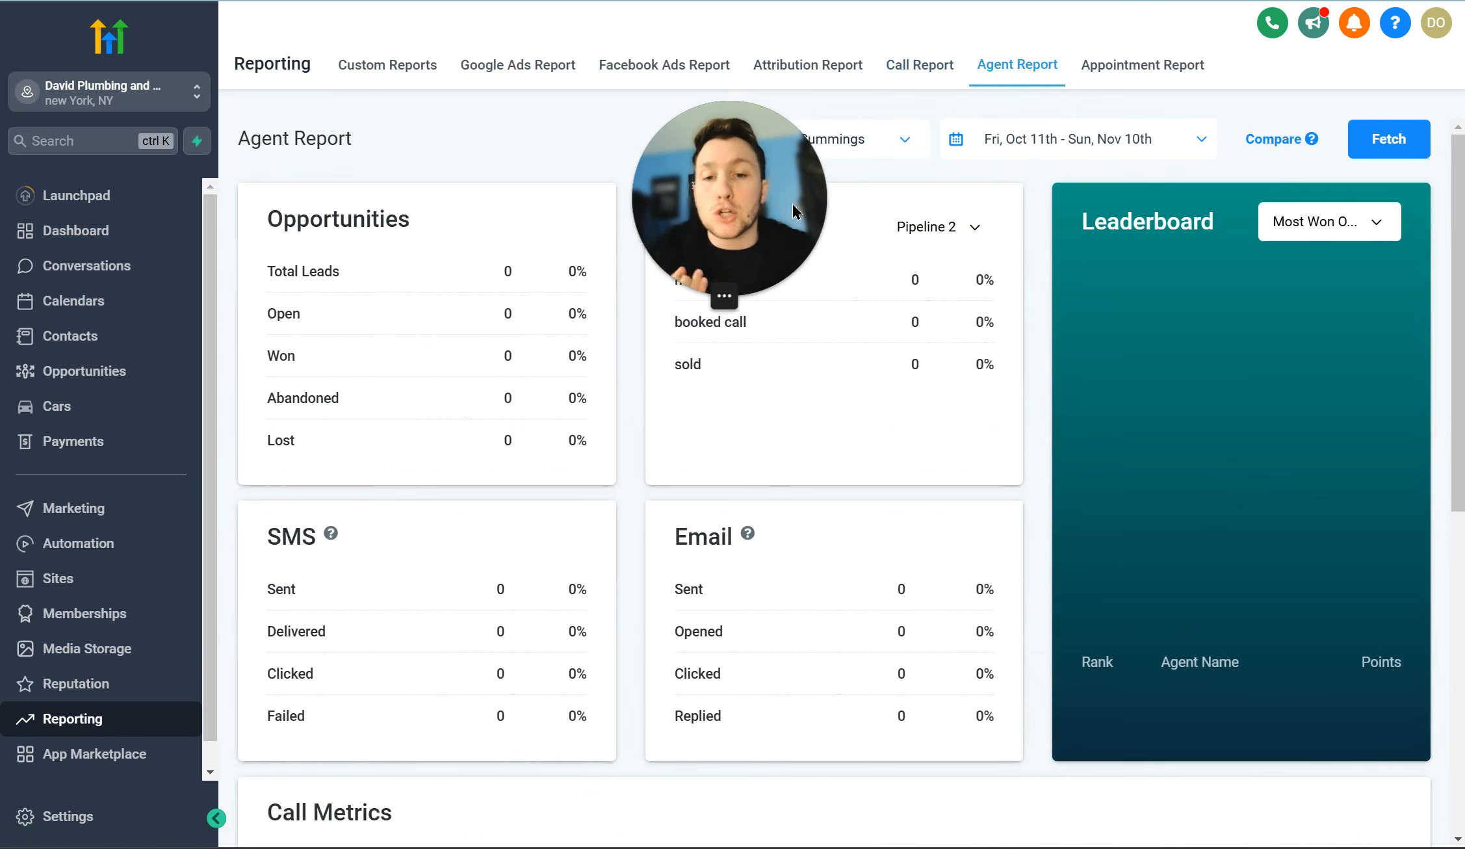
# Examine the Agent Report's agent filter choices and its opportunity, conversion, messaging, call and efficiency metrics.
pyautogui.moveTo(793, 203); pyautogui.dragTo(696, 172)
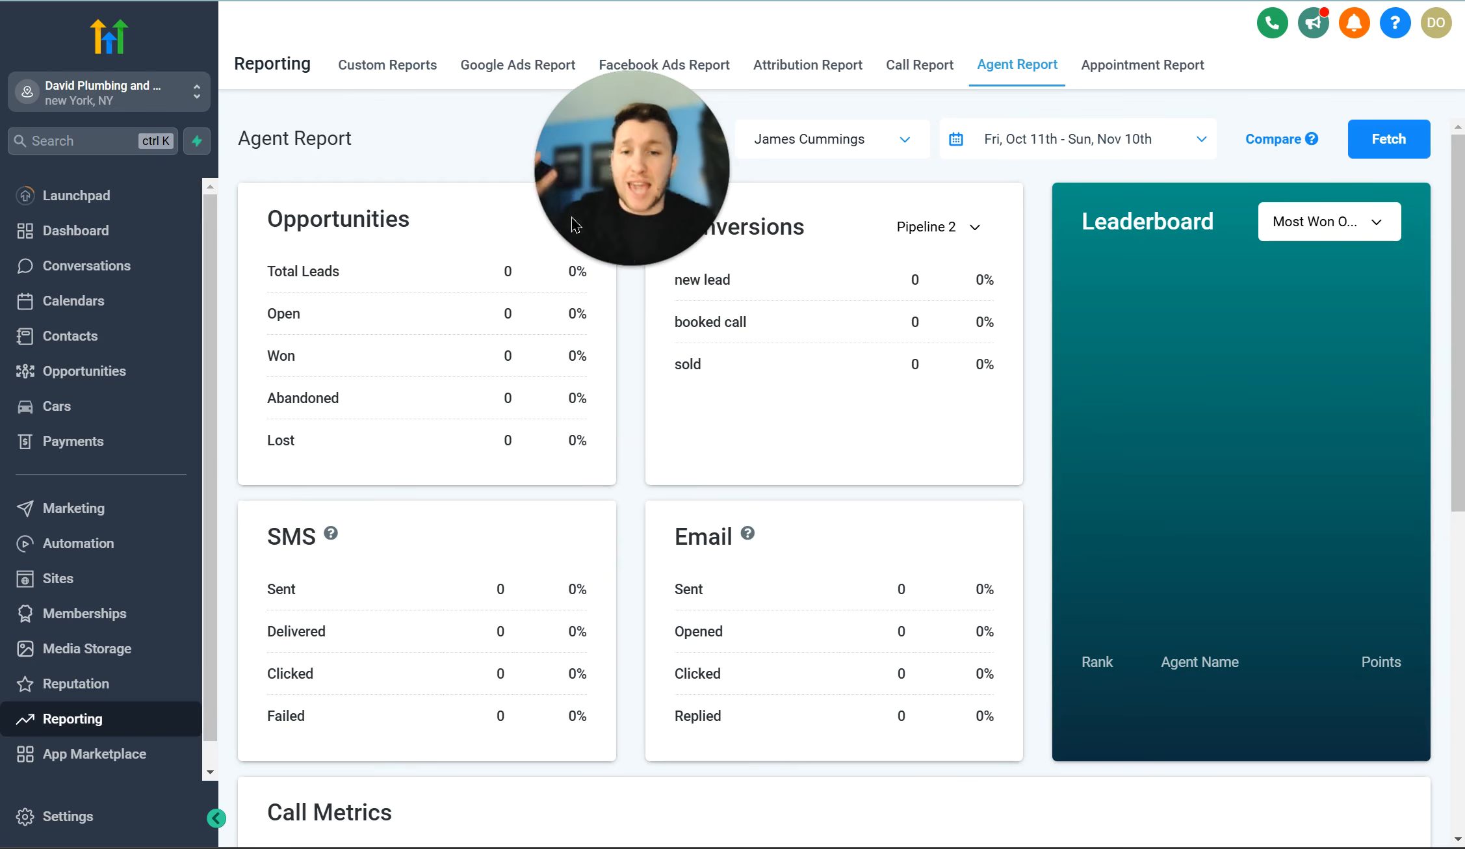
pyautogui.moveTo(624, 210); pyautogui.dragTo(1254, 423)
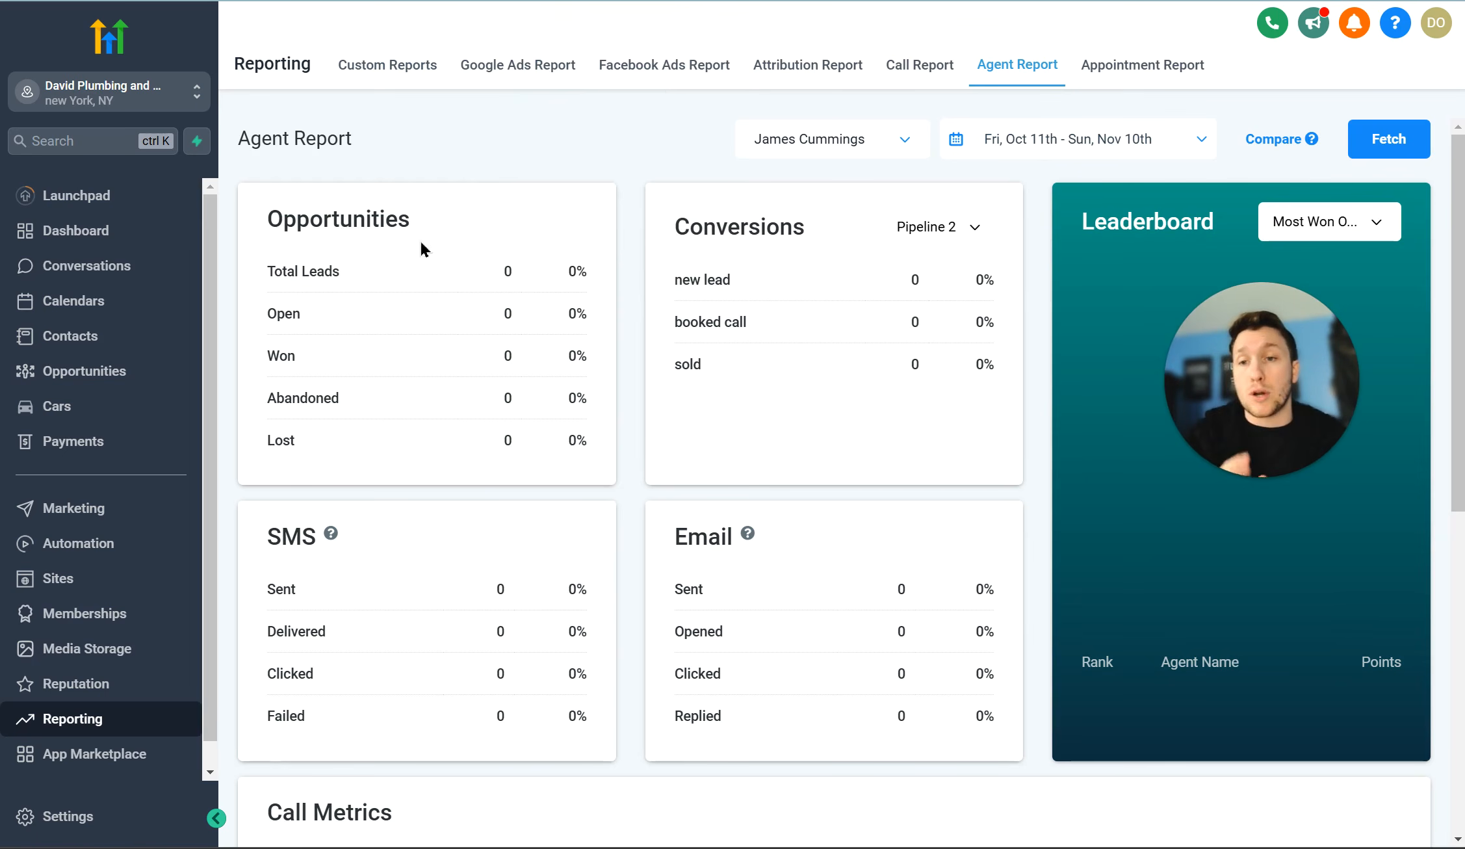
pyautogui.click(876, 140)
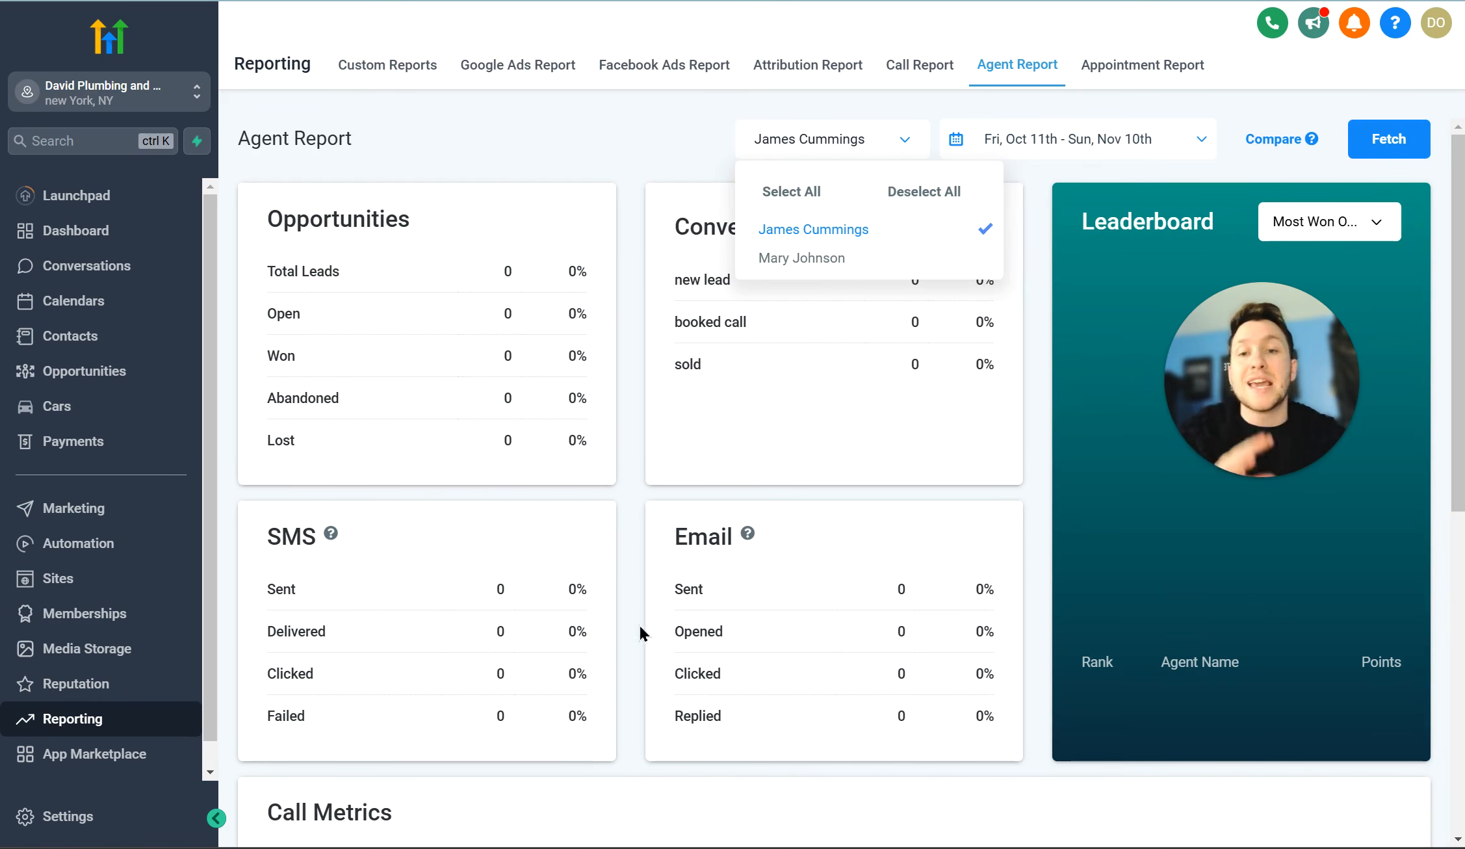
pyautogui.click(662, 149)
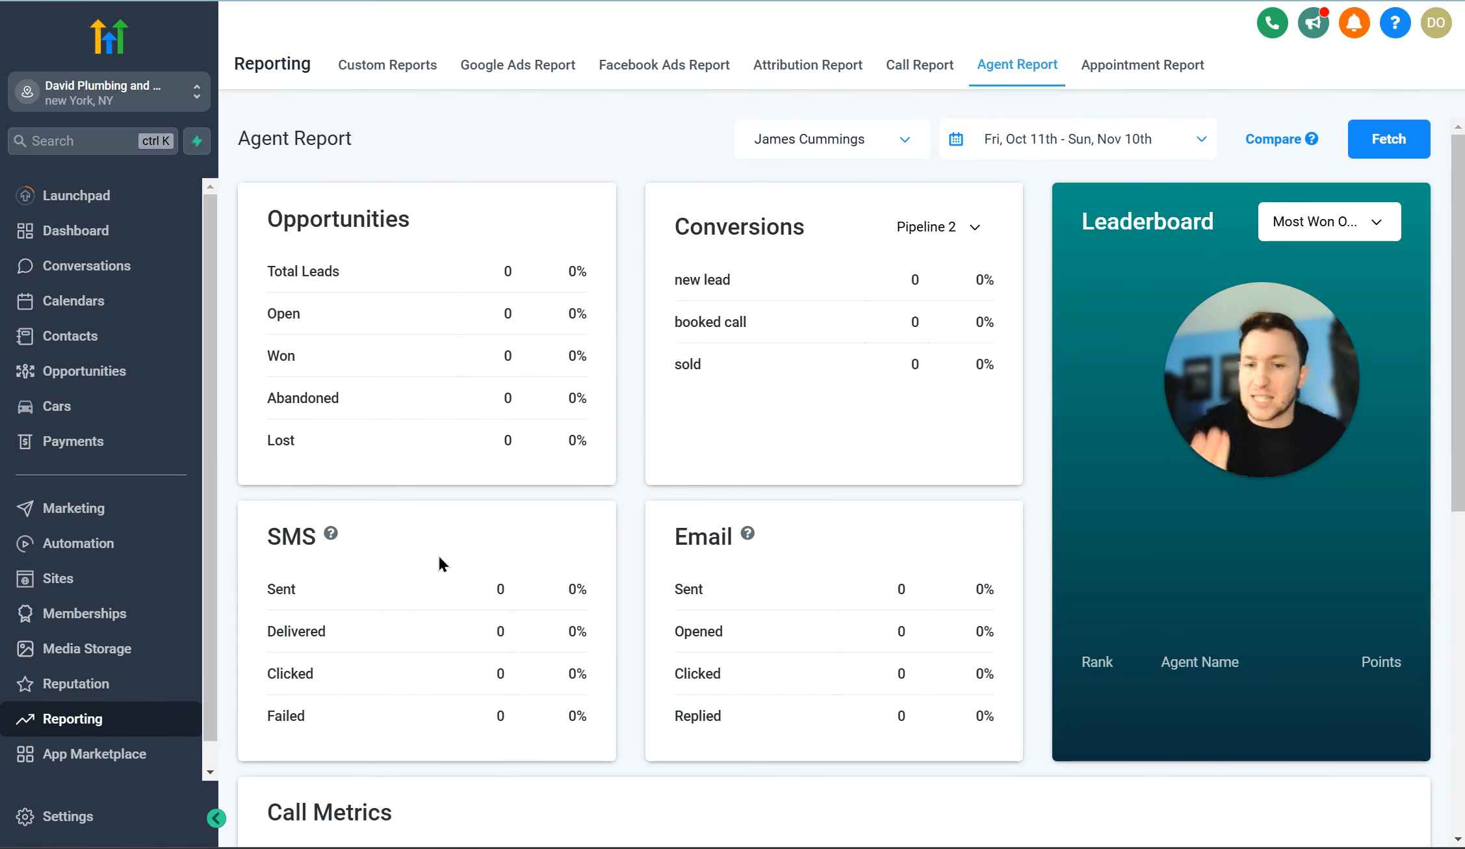
pyautogui.scroll(-9, 439, 559)
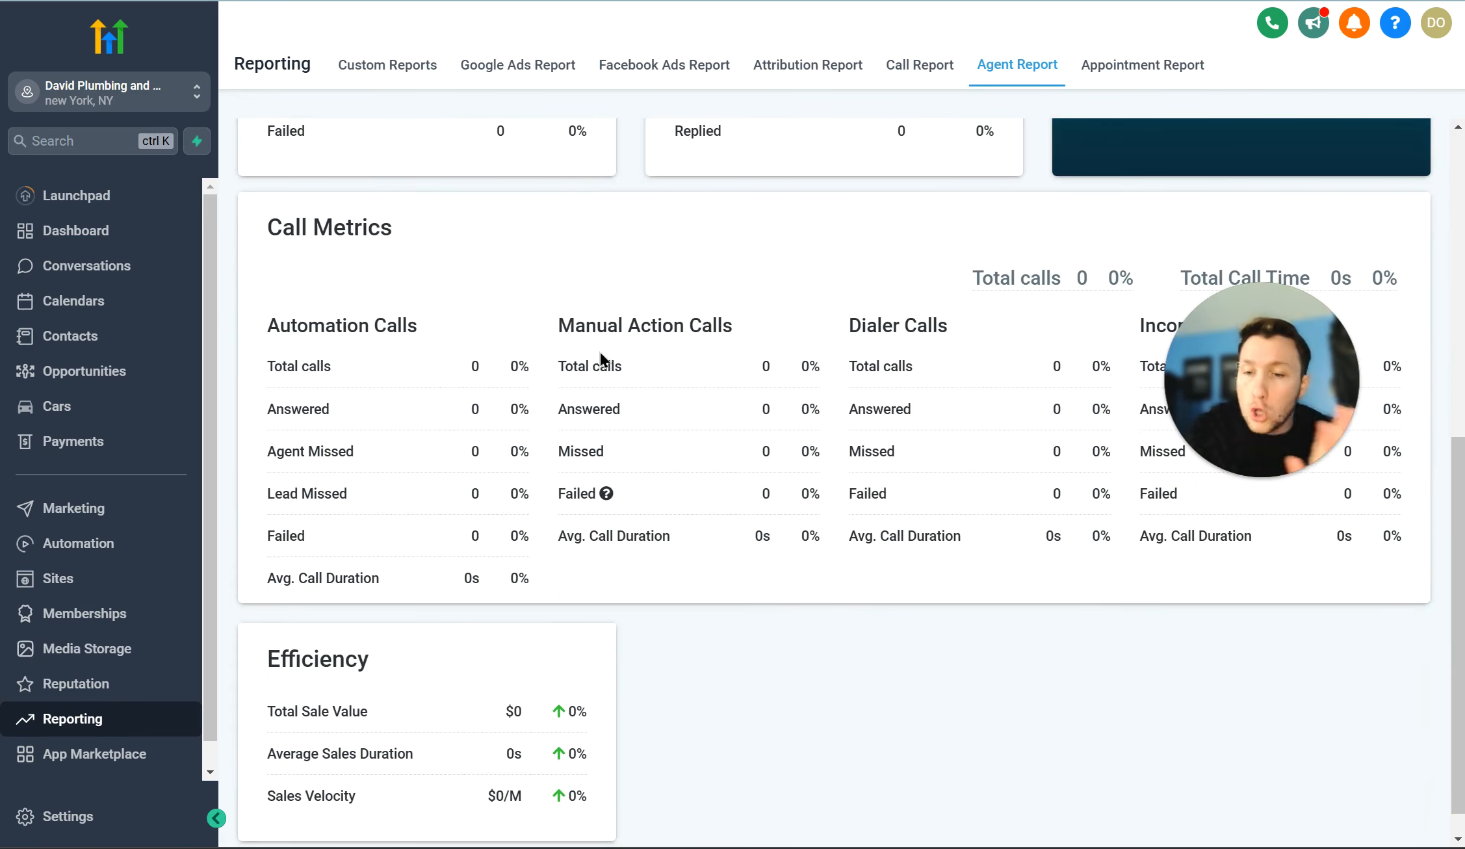
pyautogui.scroll(-1, 890, 444)
pyautogui.scroll(10, 505, 757)
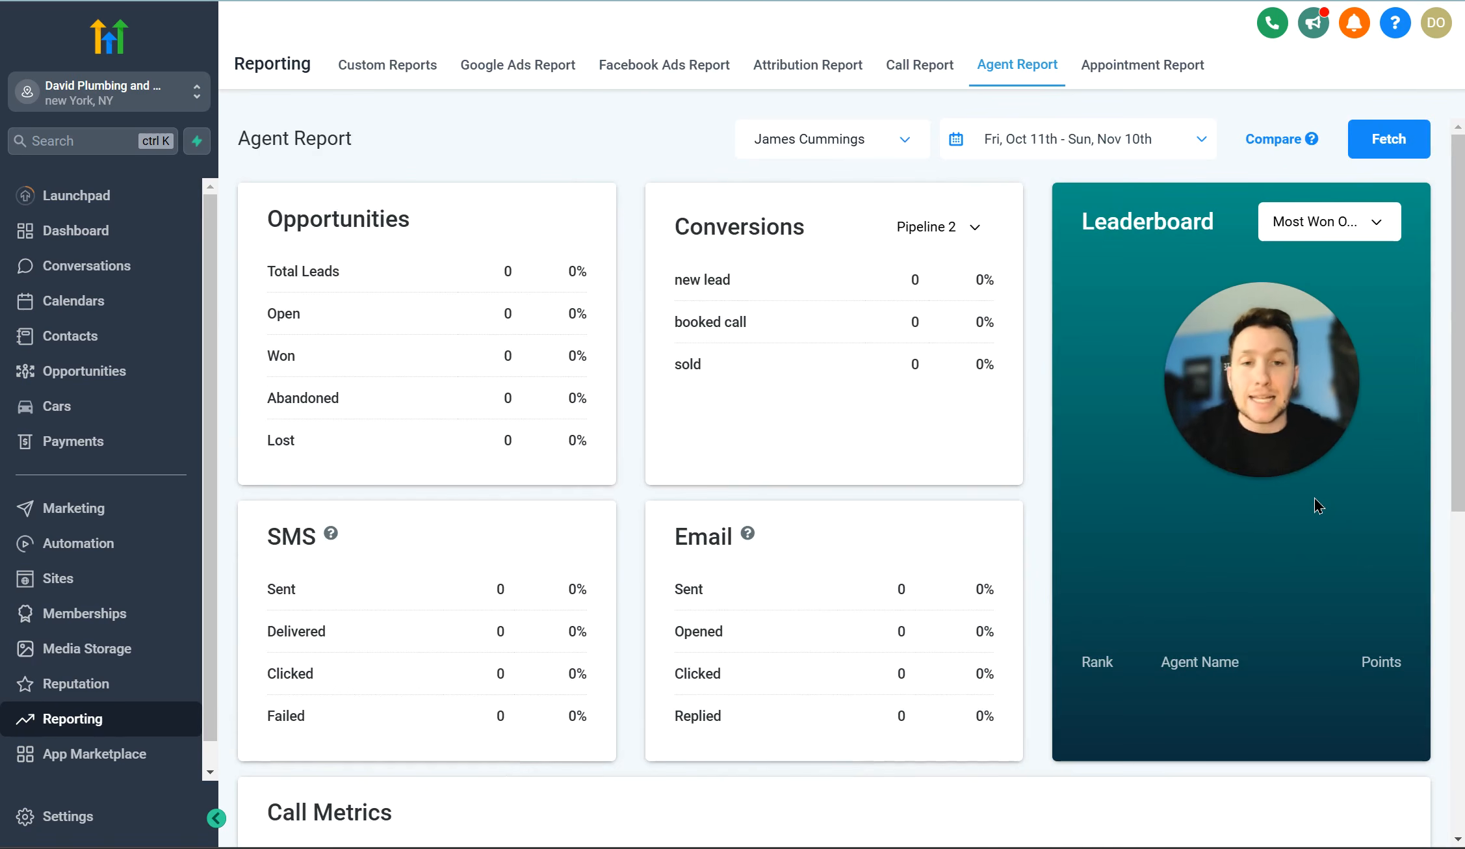
# Switch the Agent Report's filter to the second agent only and fetch that agent's data.
pyautogui.click(826, 135)
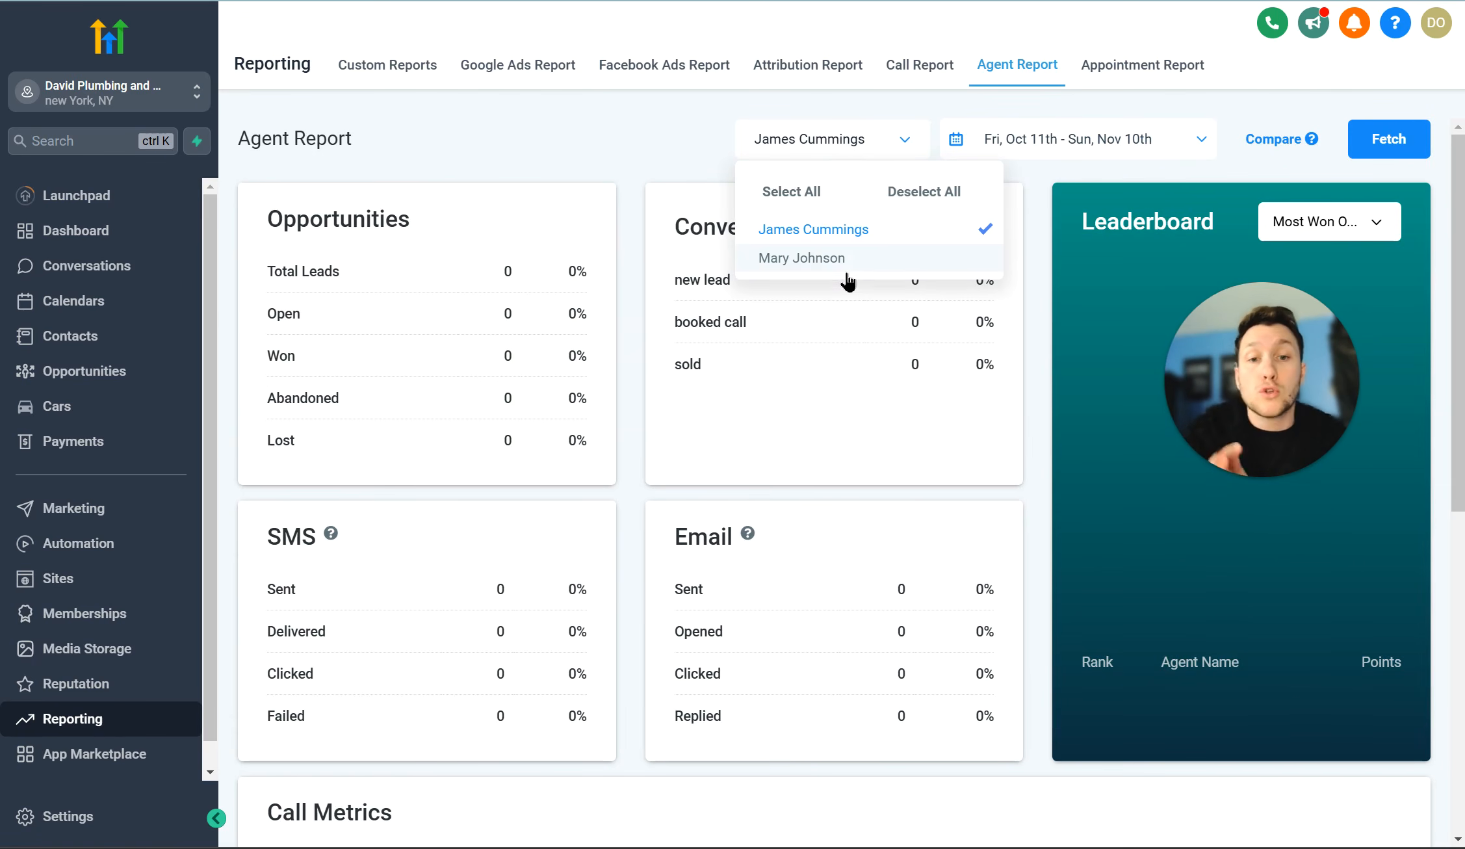
pyautogui.click(886, 240)
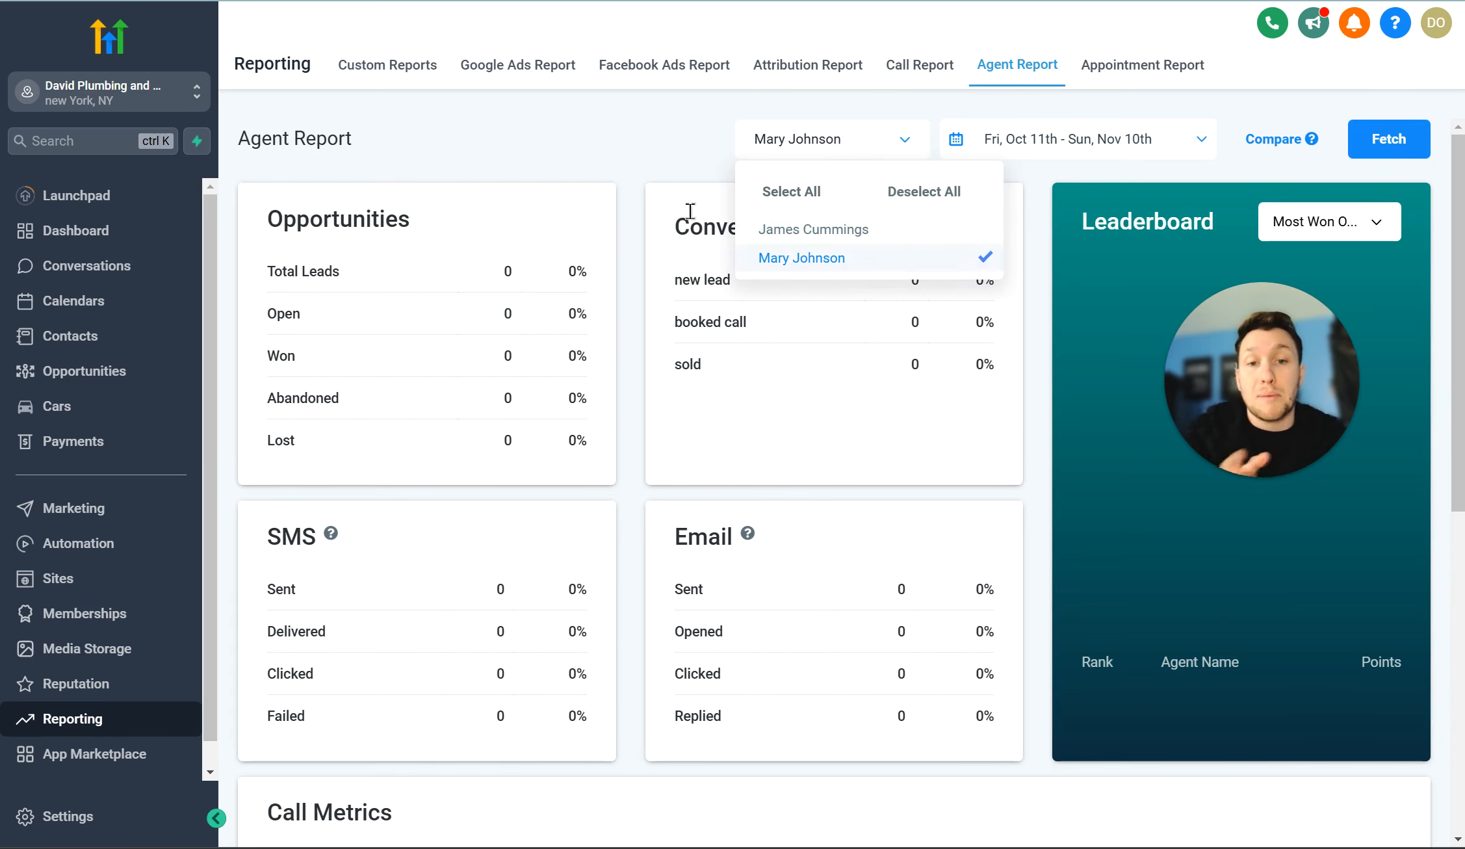
pyautogui.click(626, 152)
pyautogui.click(1381, 141)
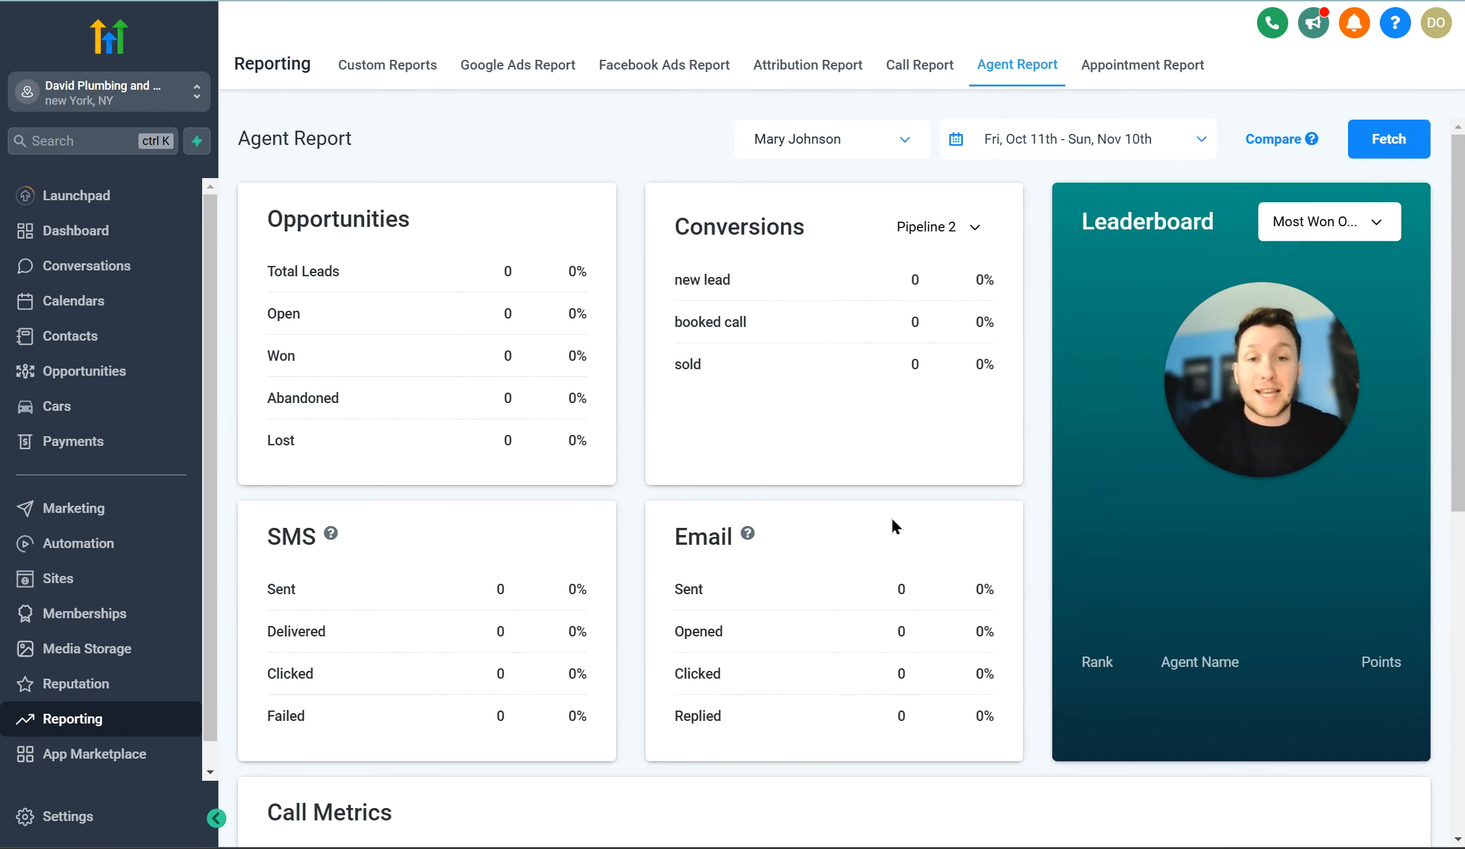
# Check the agent list again and review the selected agent's call metrics and efficiency figures.
pyautogui.click(919, 143)
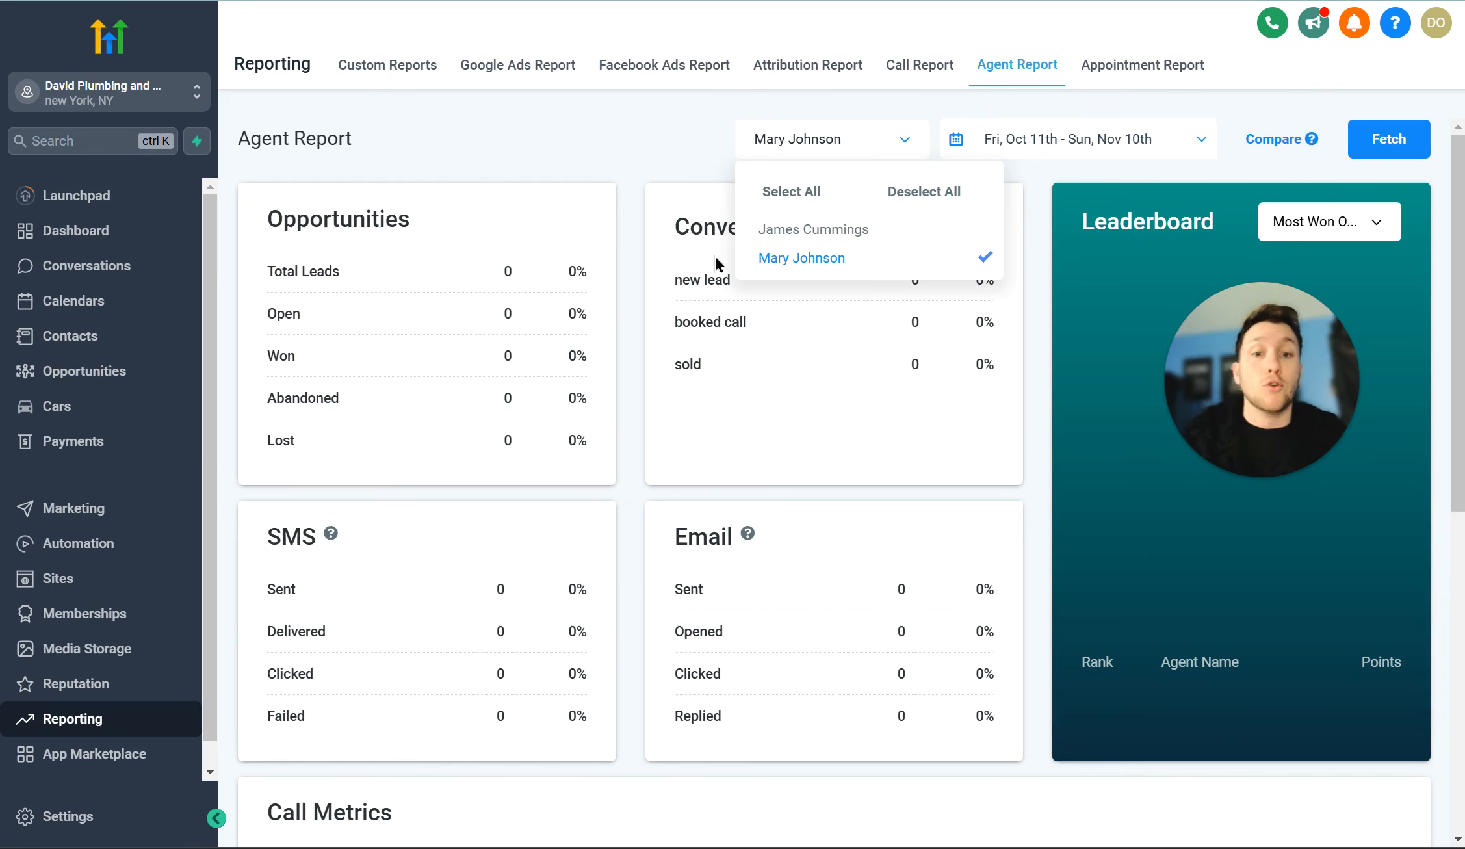
pyautogui.click(629, 131)
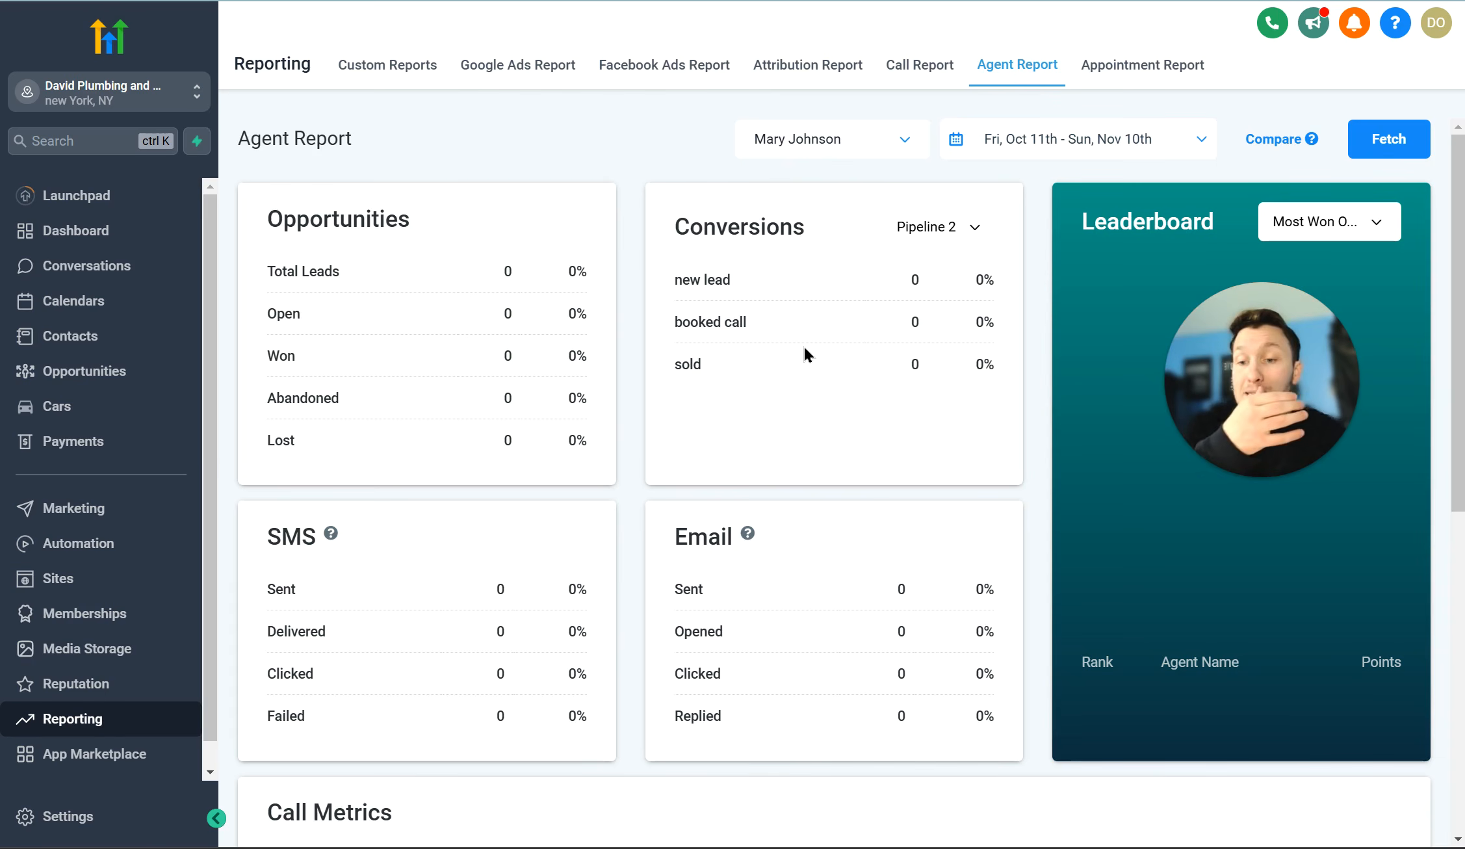
pyautogui.scroll(-8, 792, 344)
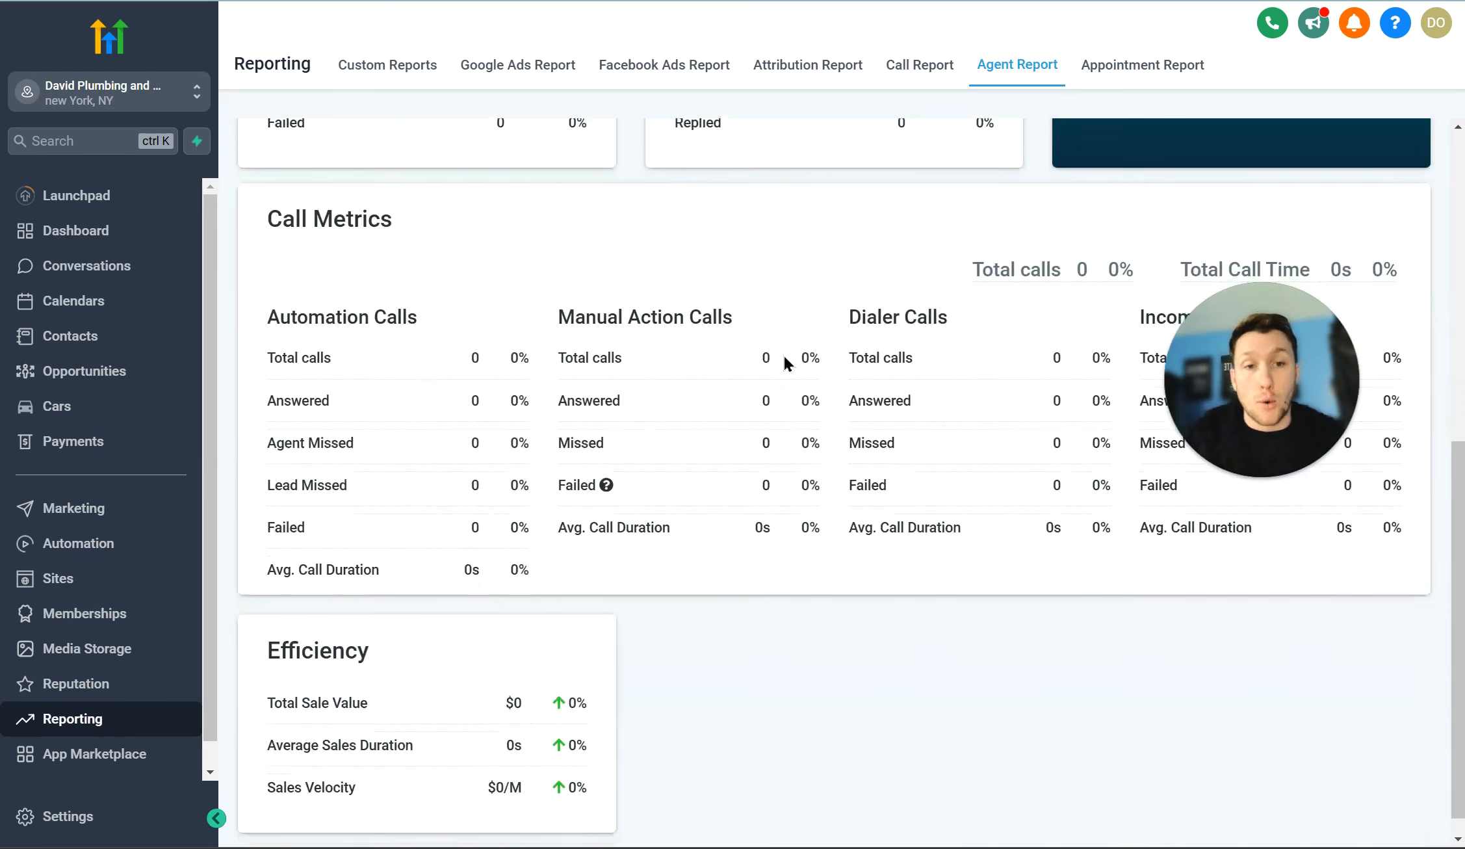
pyautogui.scroll(8, 794, 410)
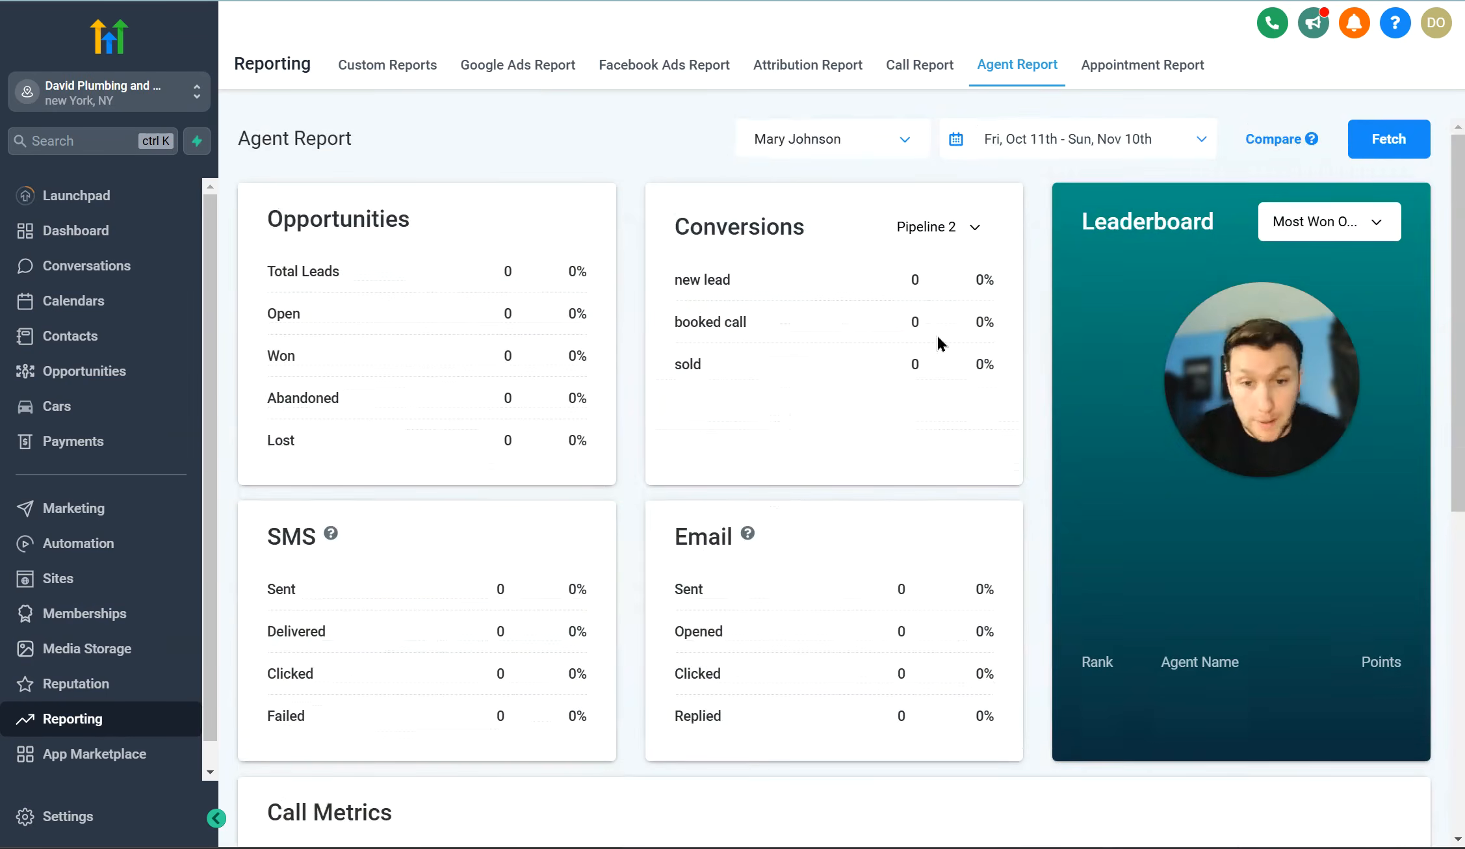
# View the Appointment Report from the booking status totals through the charts to the appointment table.
pyautogui.click(1164, 71)
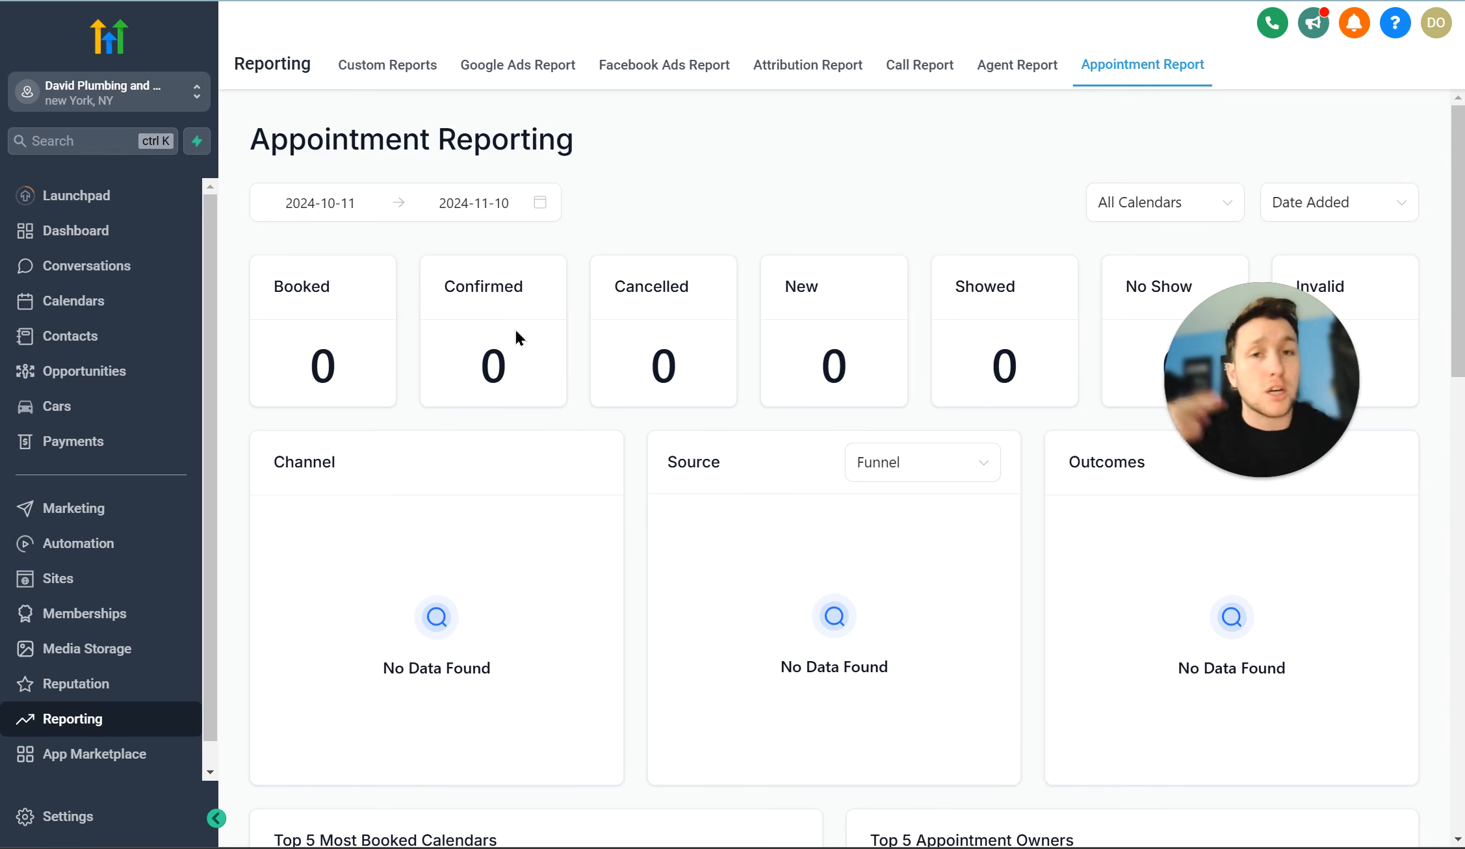
pyautogui.scroll(-15, 773, 279)
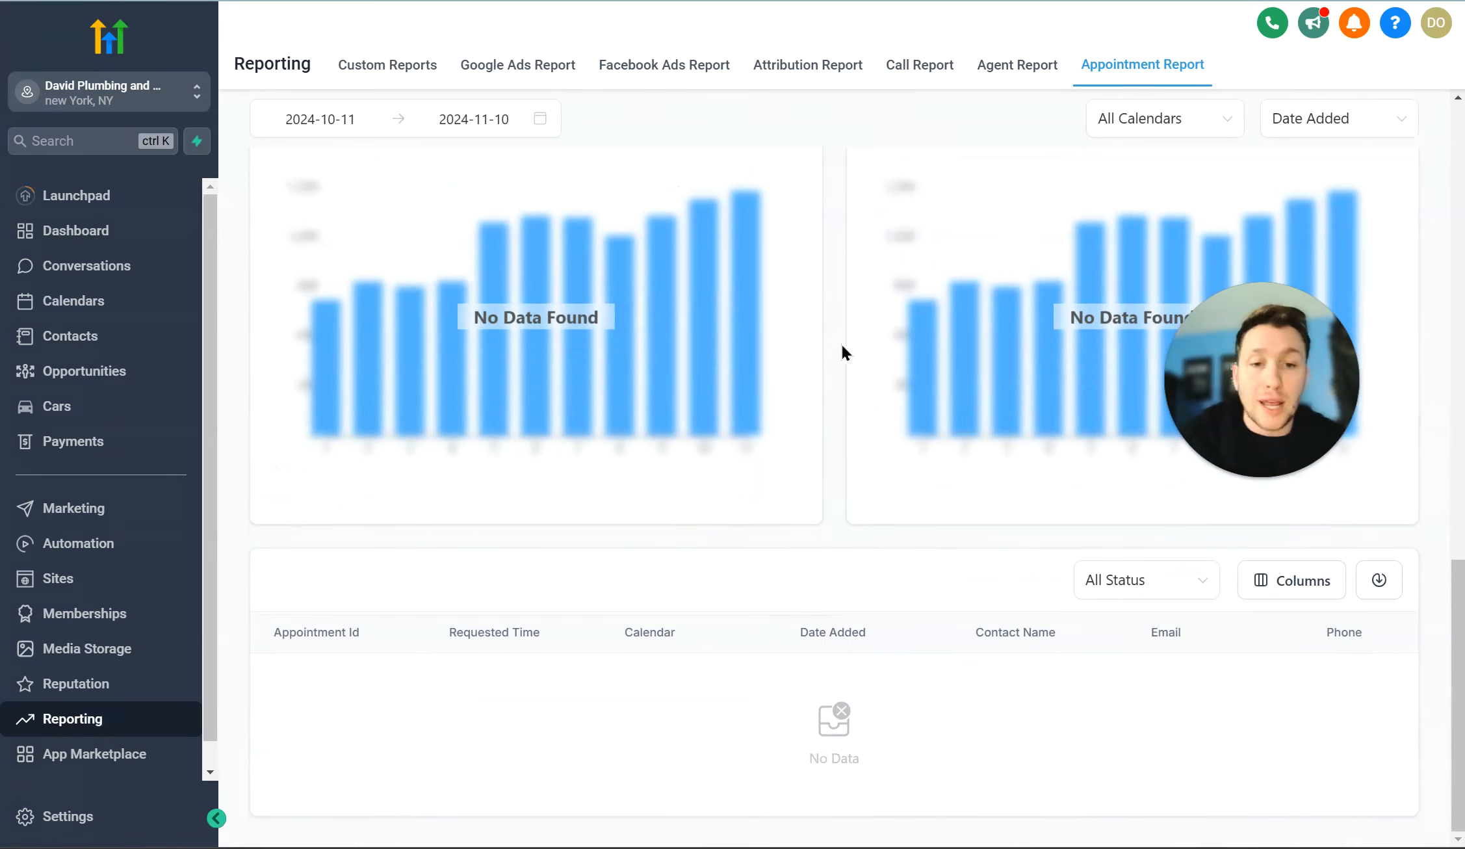
pyautogui.scroll(3, 904, 369)
pyautogui.scroll(8, 632, 455)
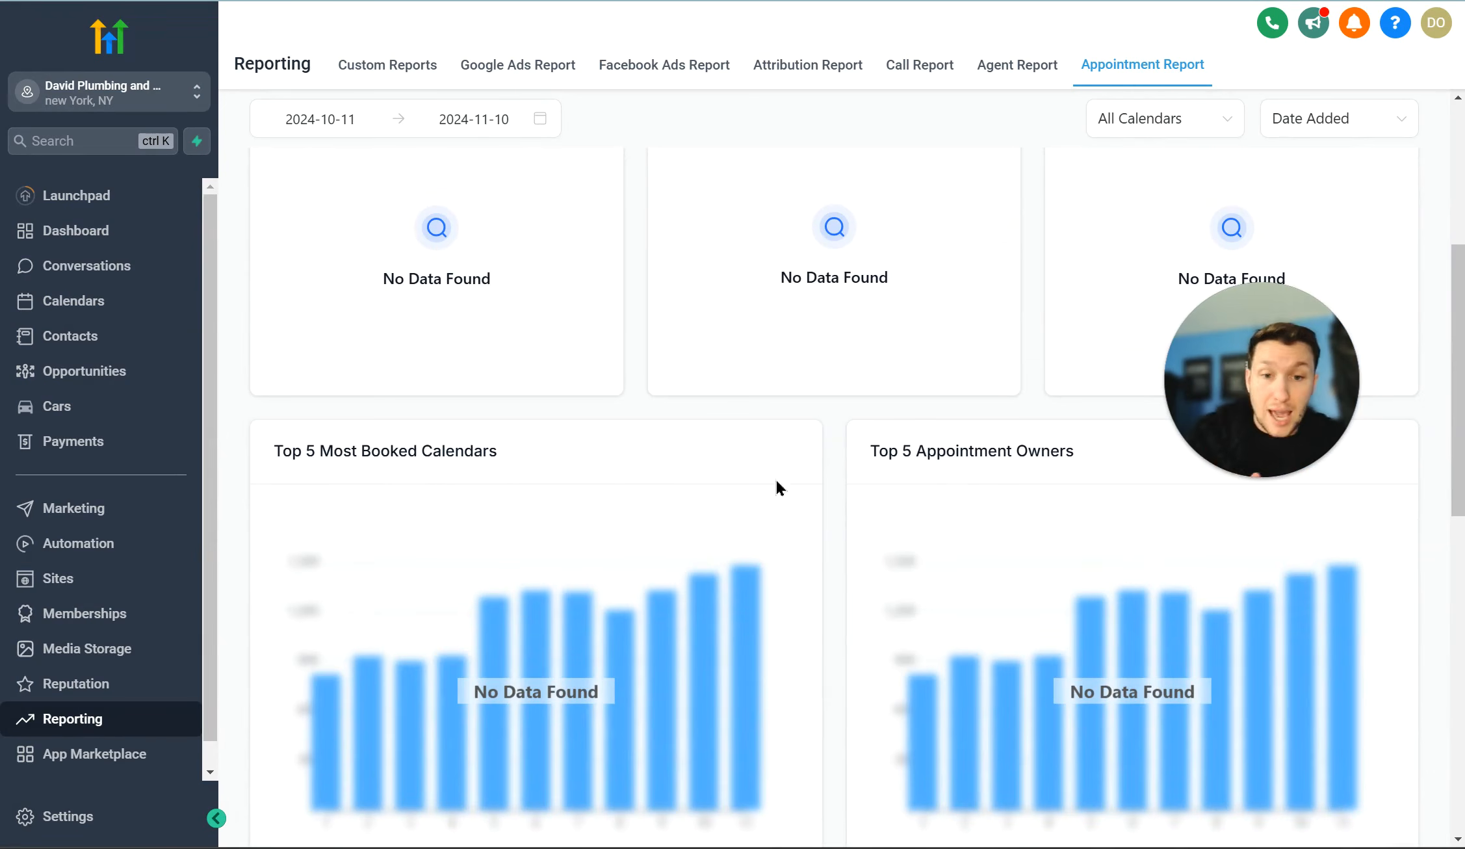
pyautogui.scroll(-4, 978, 459)
pyautogui.scroll(-8, 972, 462)
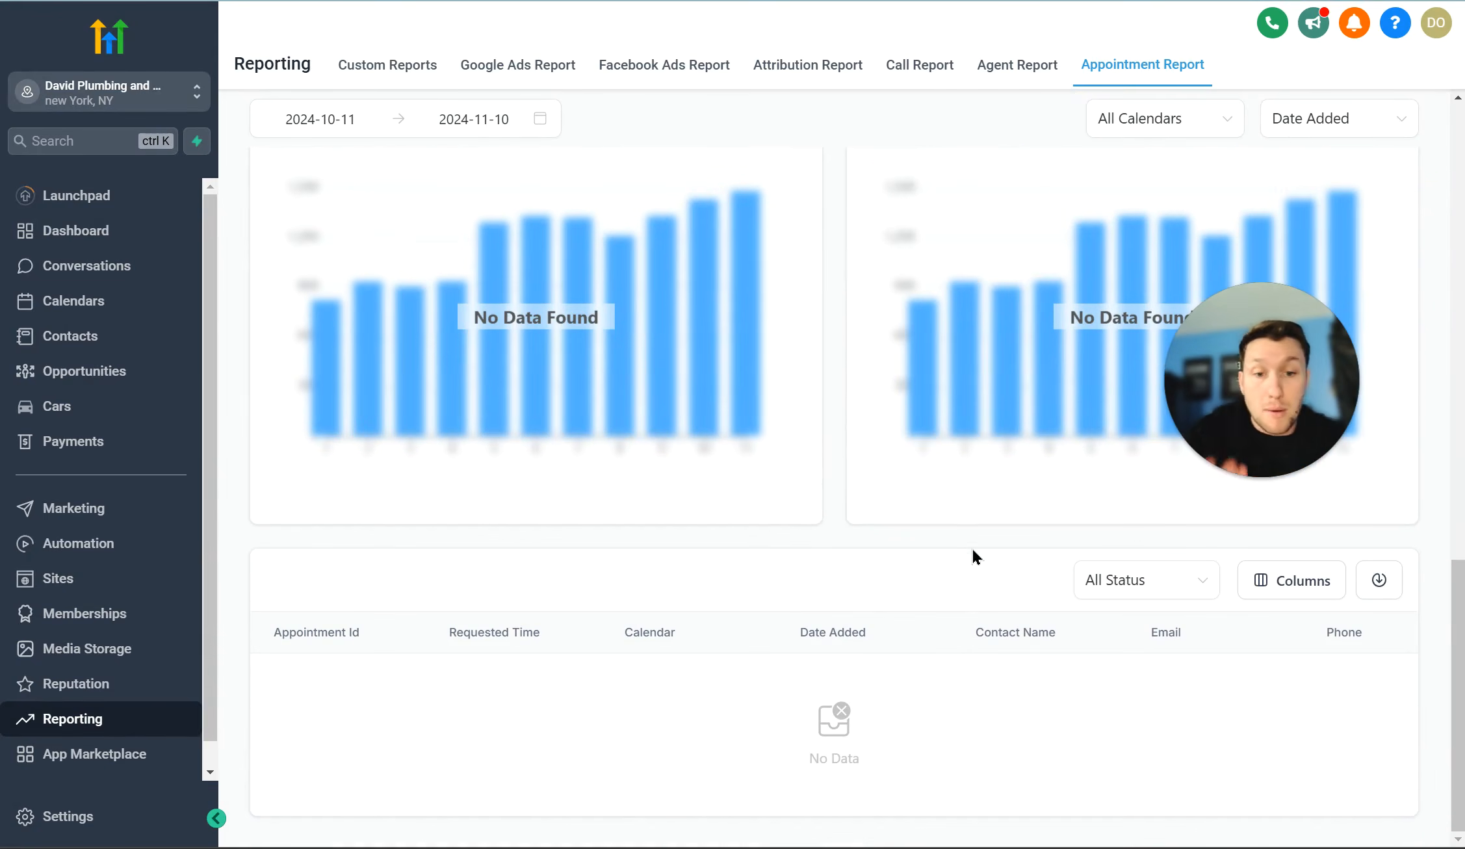
pyautogui.scroll(6, 643, 563)
pyautogui.scroll(12, 641, 564)
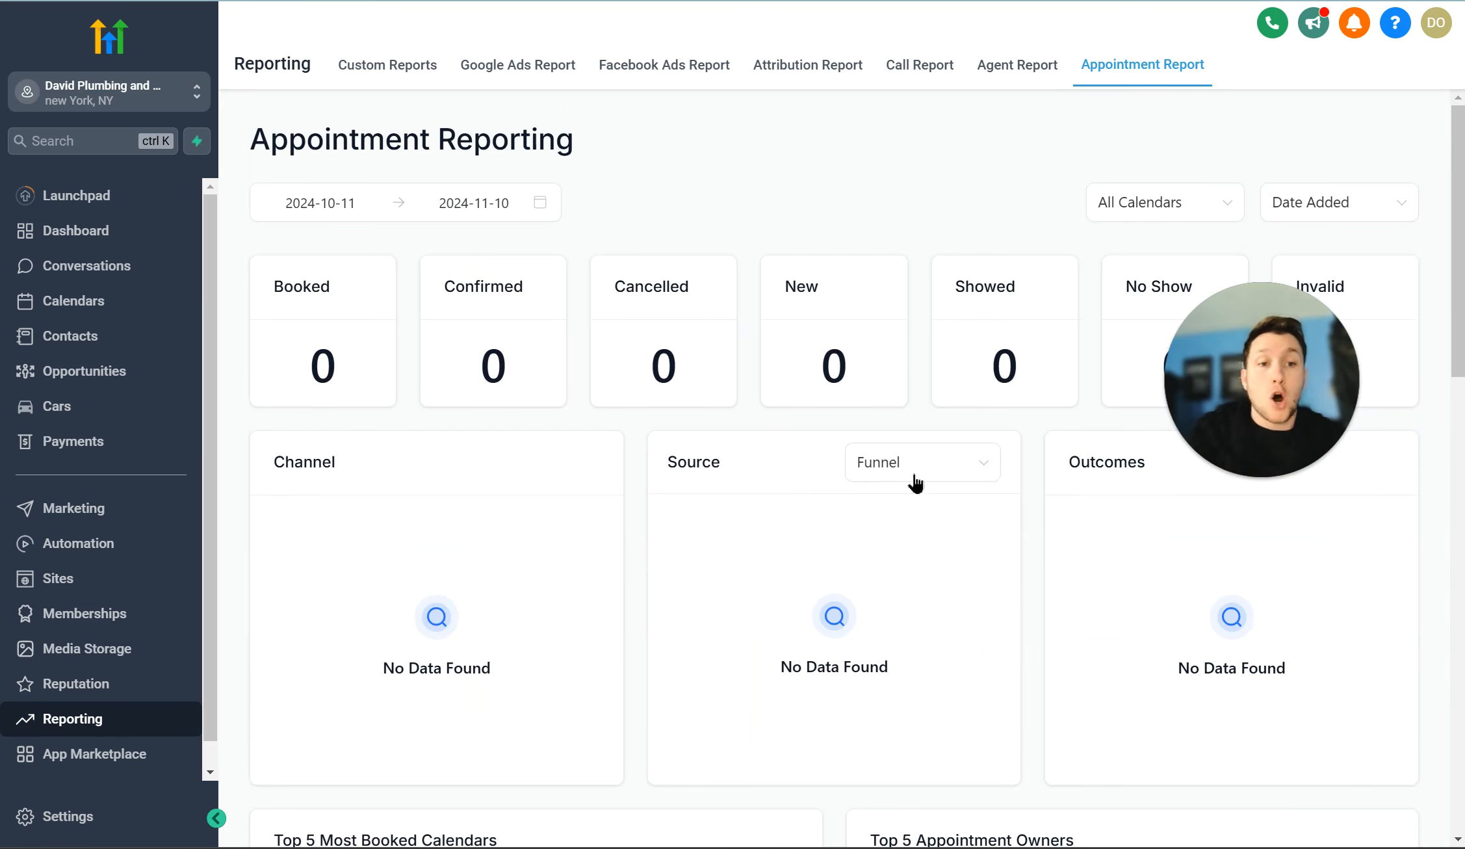
# Filter the Appointment Report to the Estimate Call calendar and check its date range filter.
pyautogui.click(1170, 203)
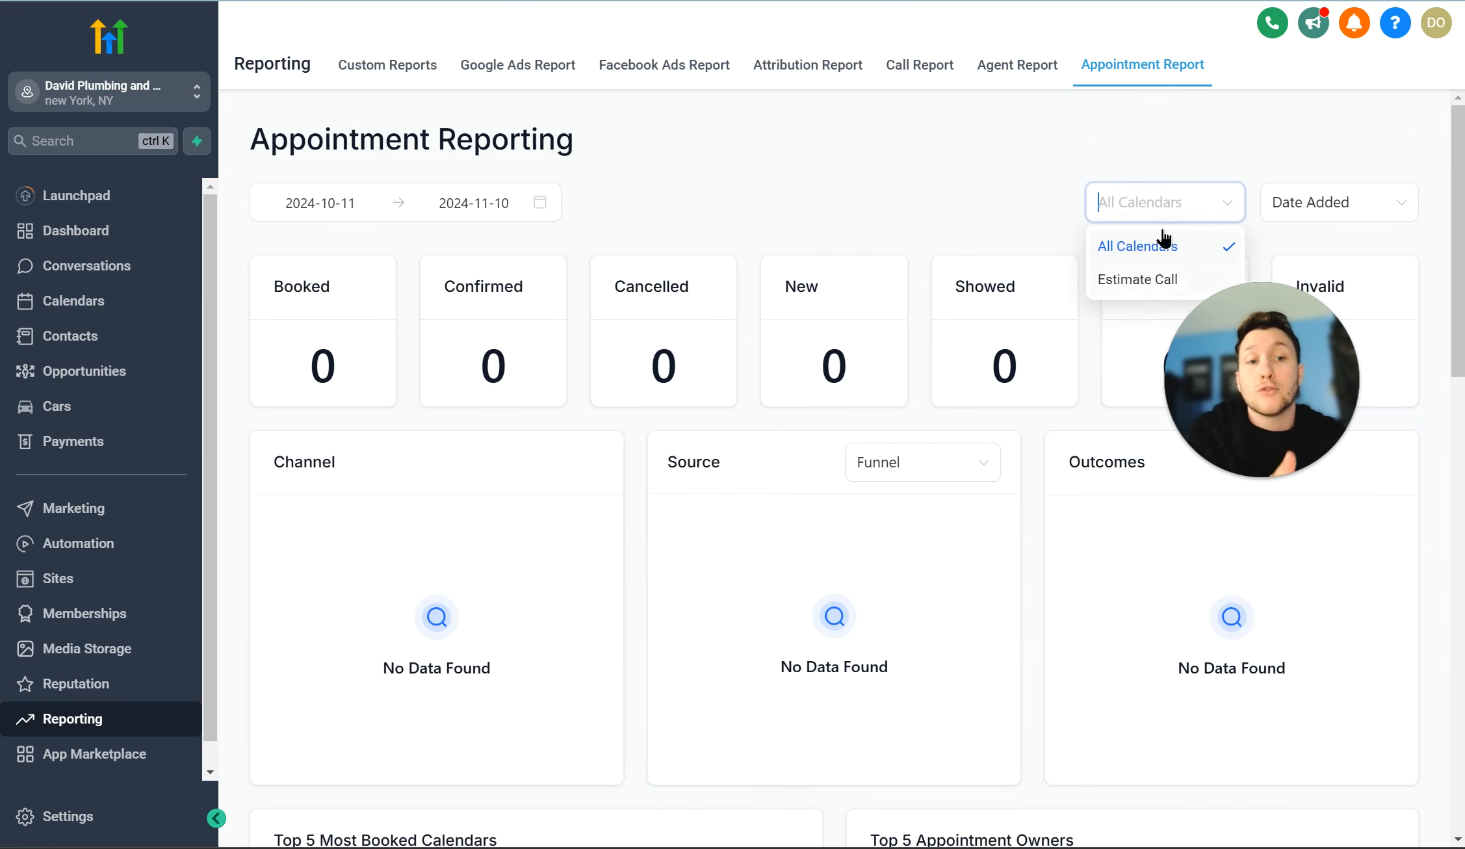
pyautogui.click(1164, 278)
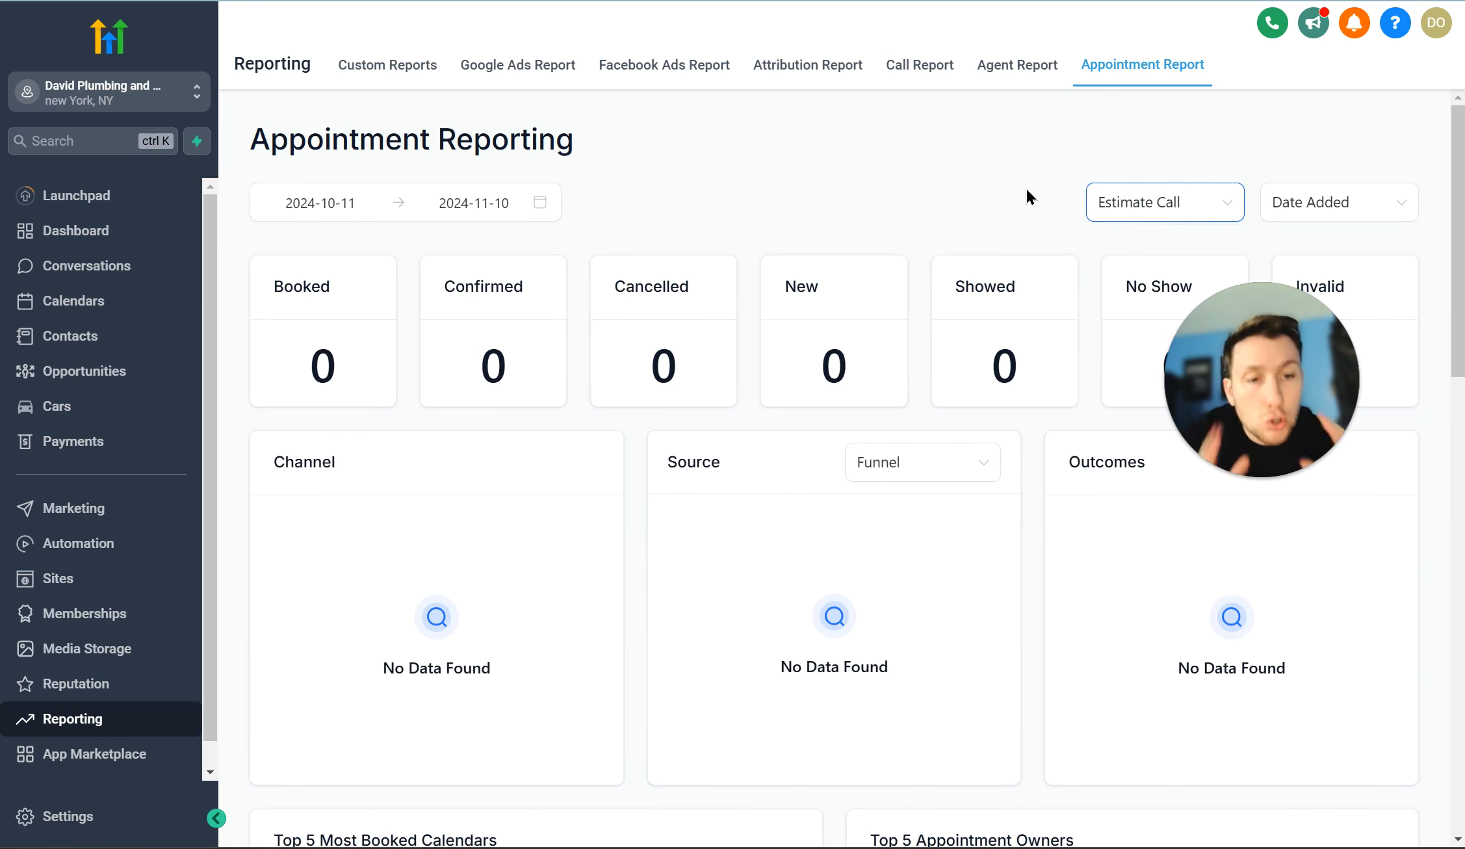
pyautogui.click(338, 202)
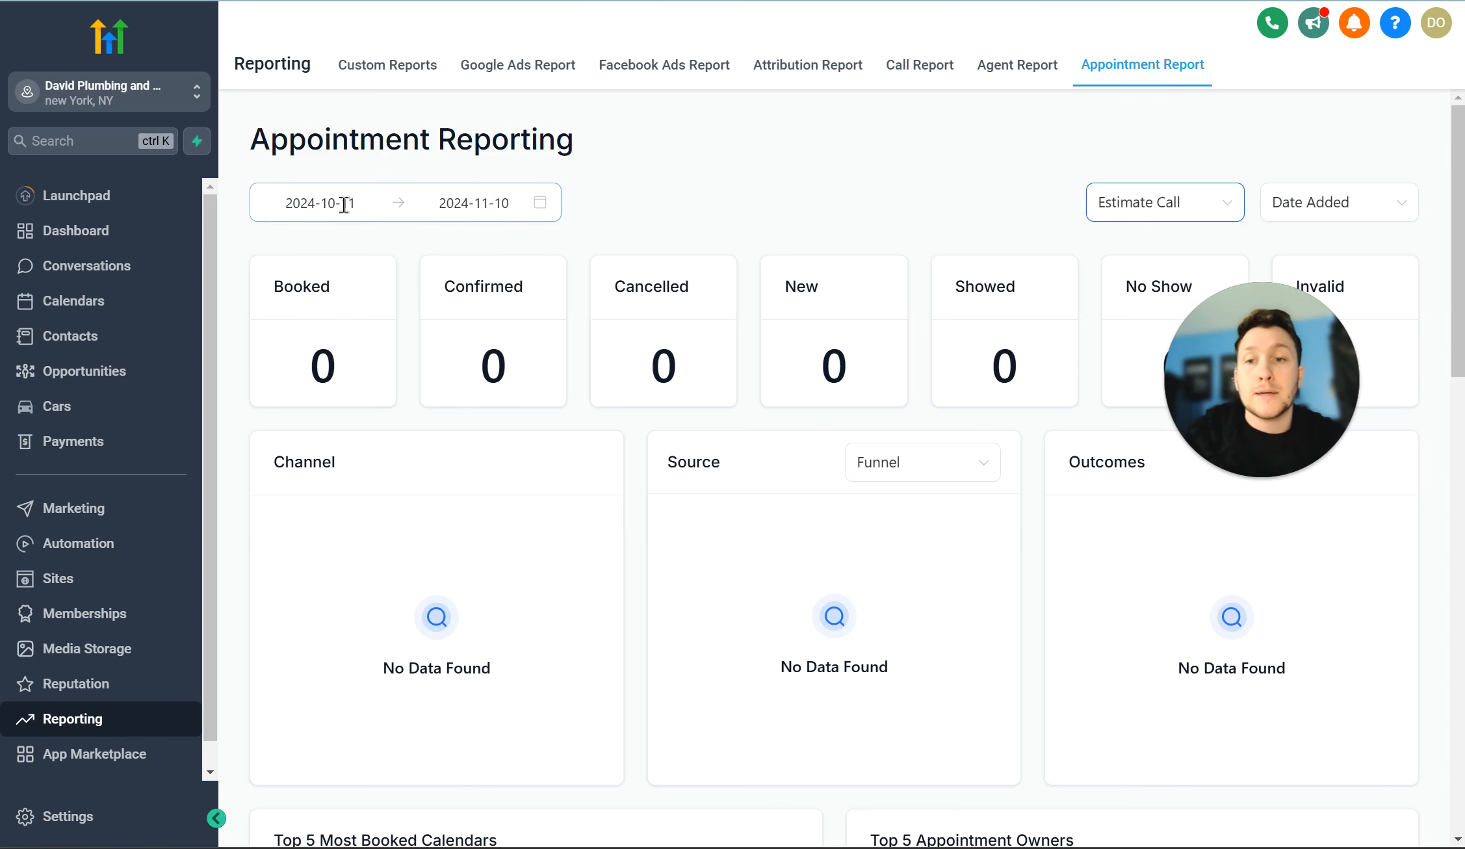
pyautogui.click(655, 156)
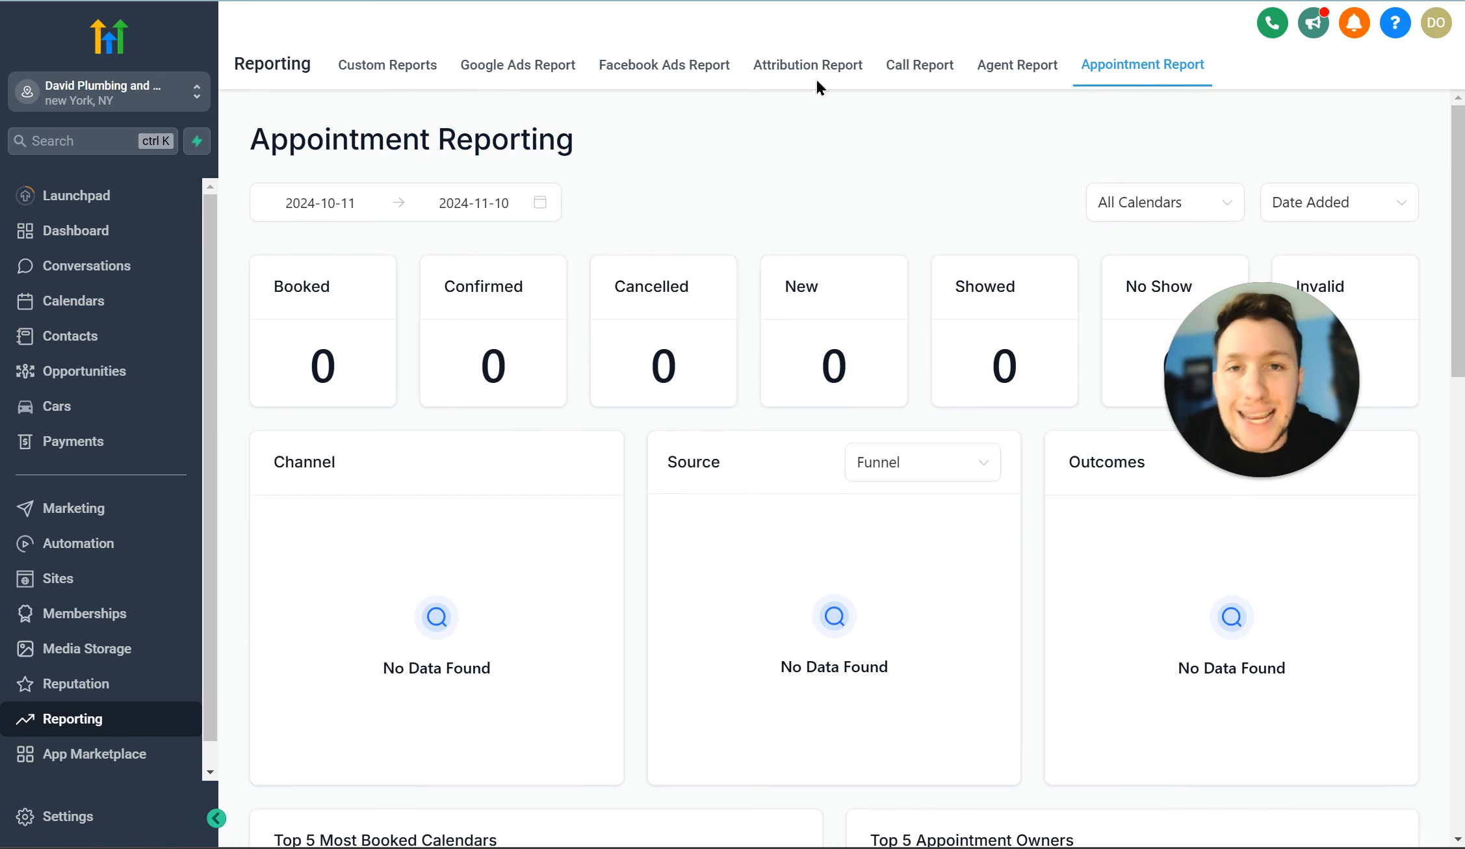
# View the Custom Reports overview and the Launchpad's list of integrations available to connect.
pyautogui.click(371, 70)
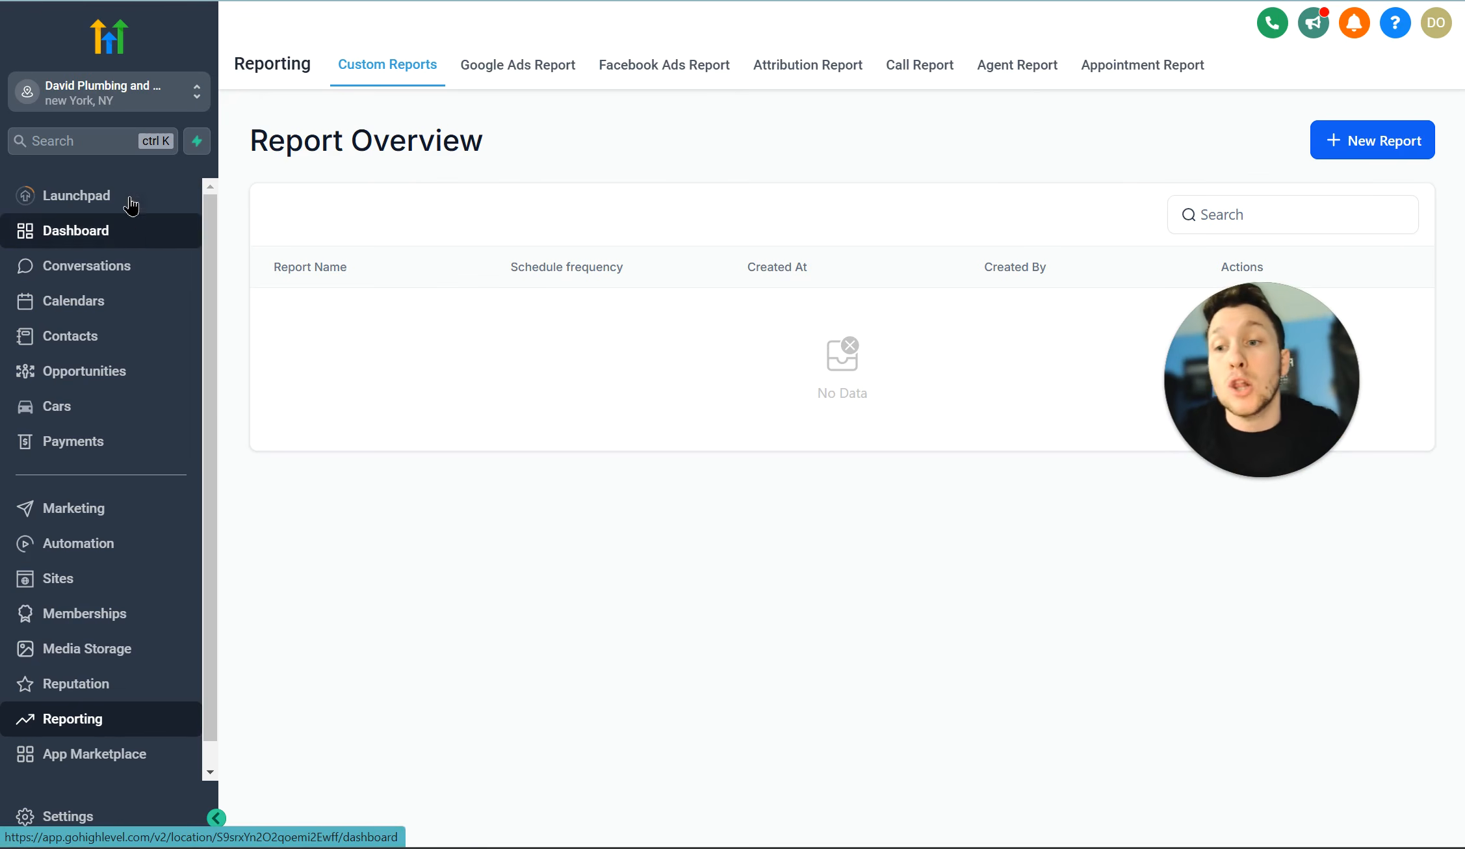
pyautogui.click(133, 238)
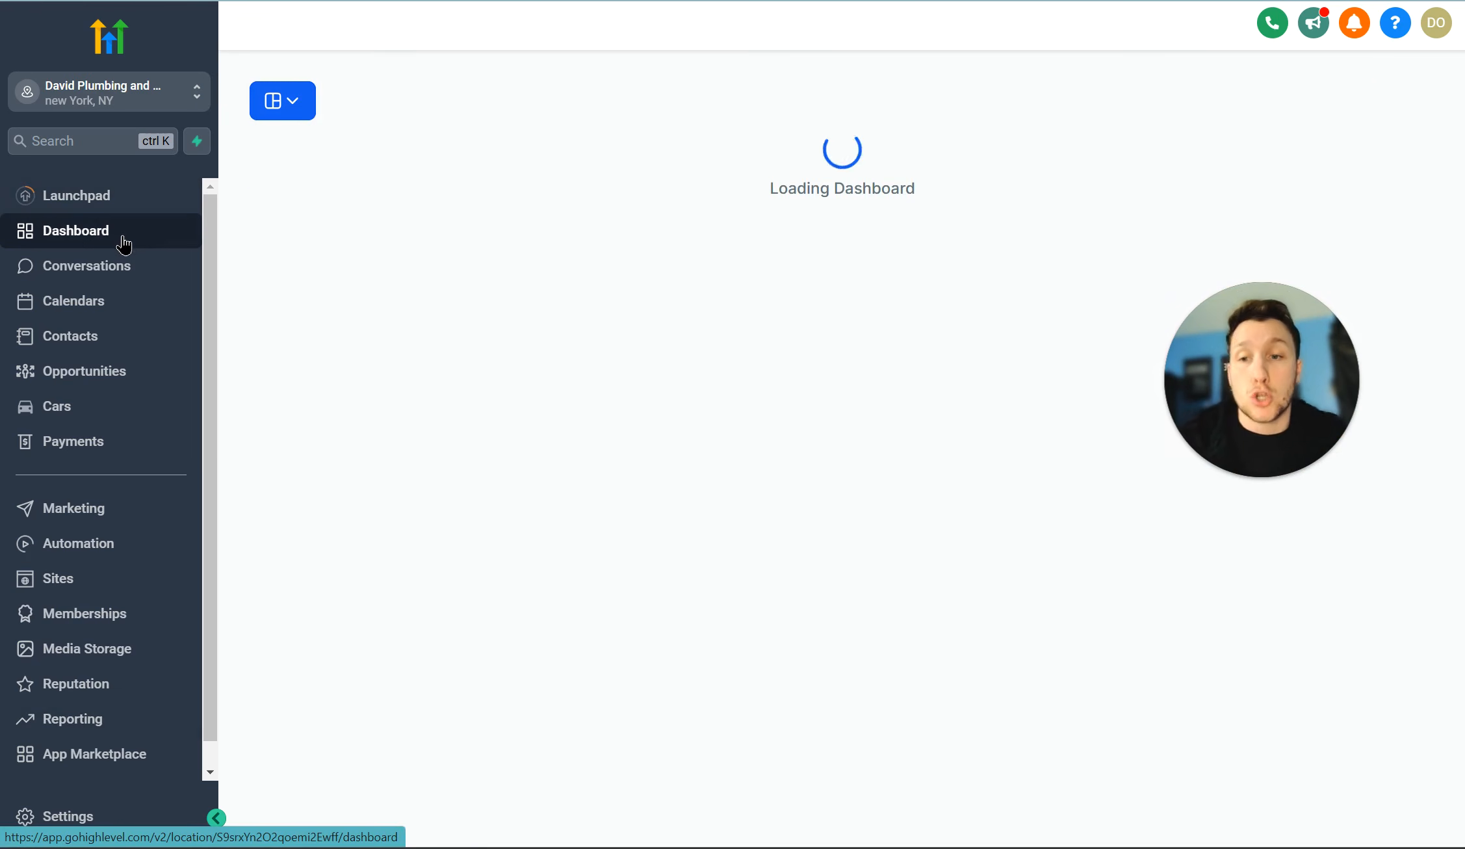
pyautogui.click(114, 196)
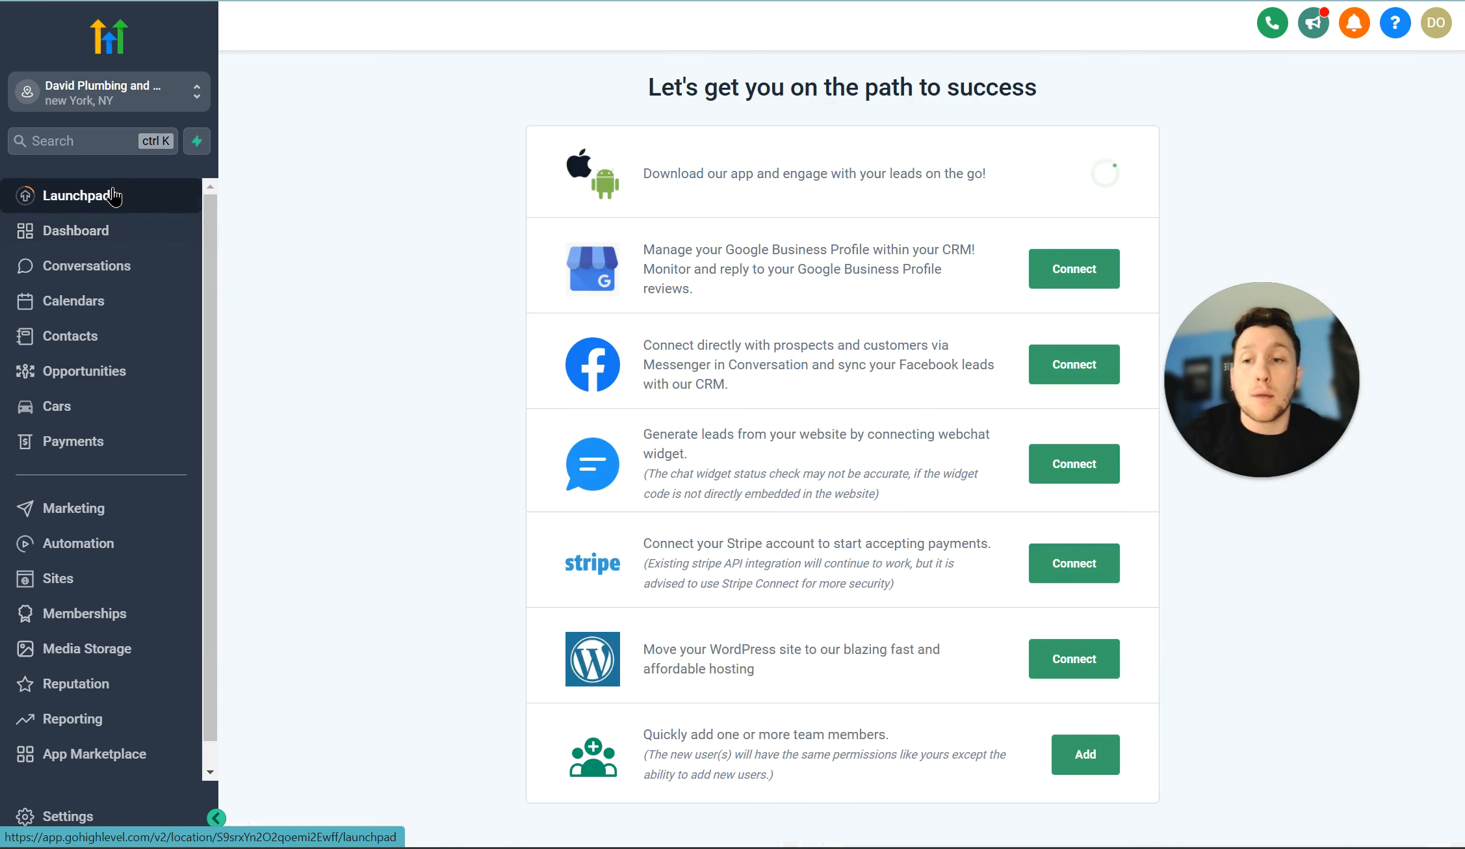
pyautogui.scroll(-3, 867, 583)
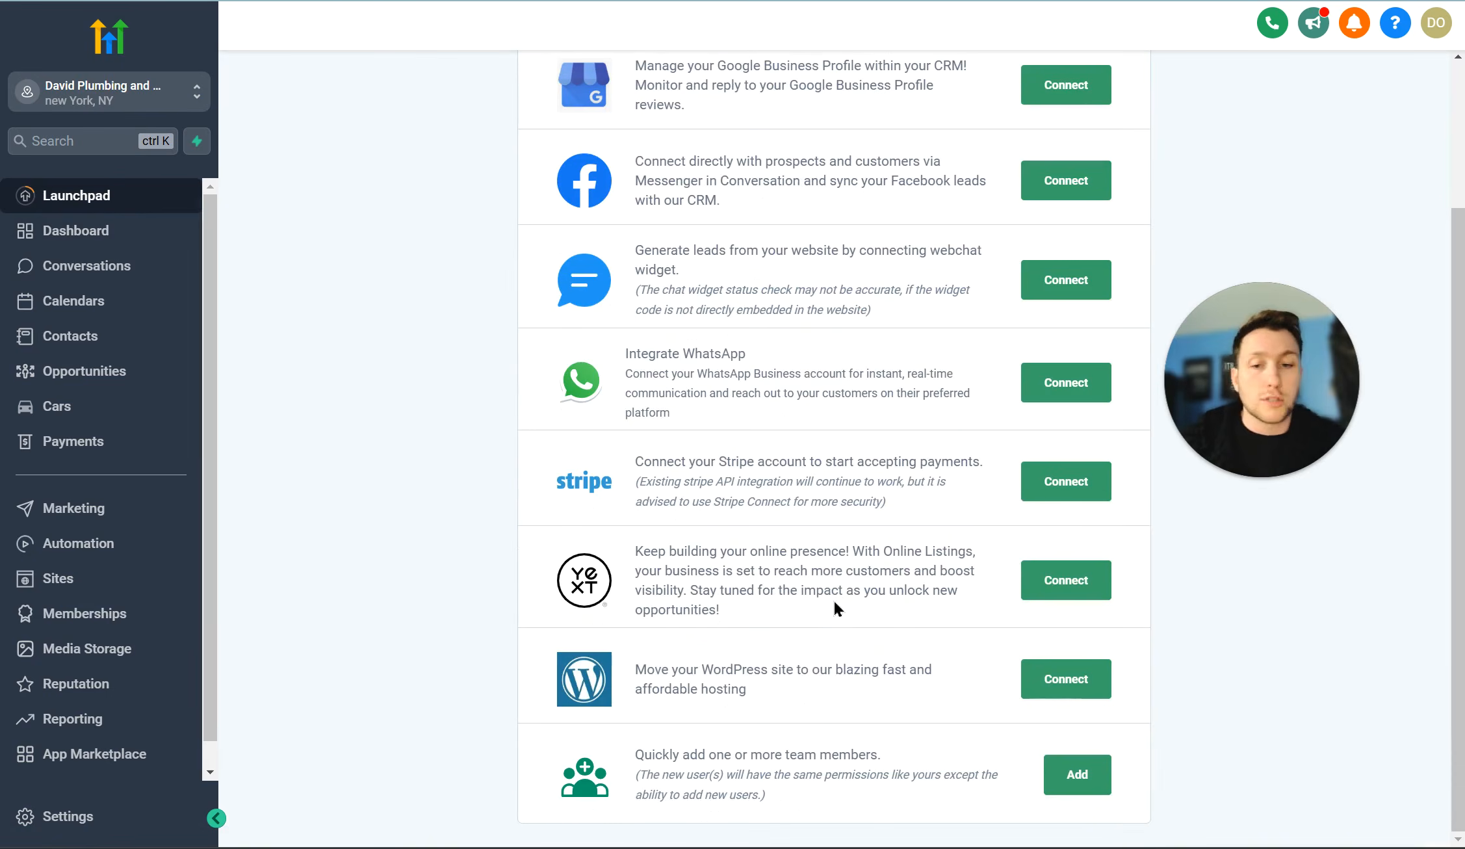
pyautogui.scroll(3, 817, 673)
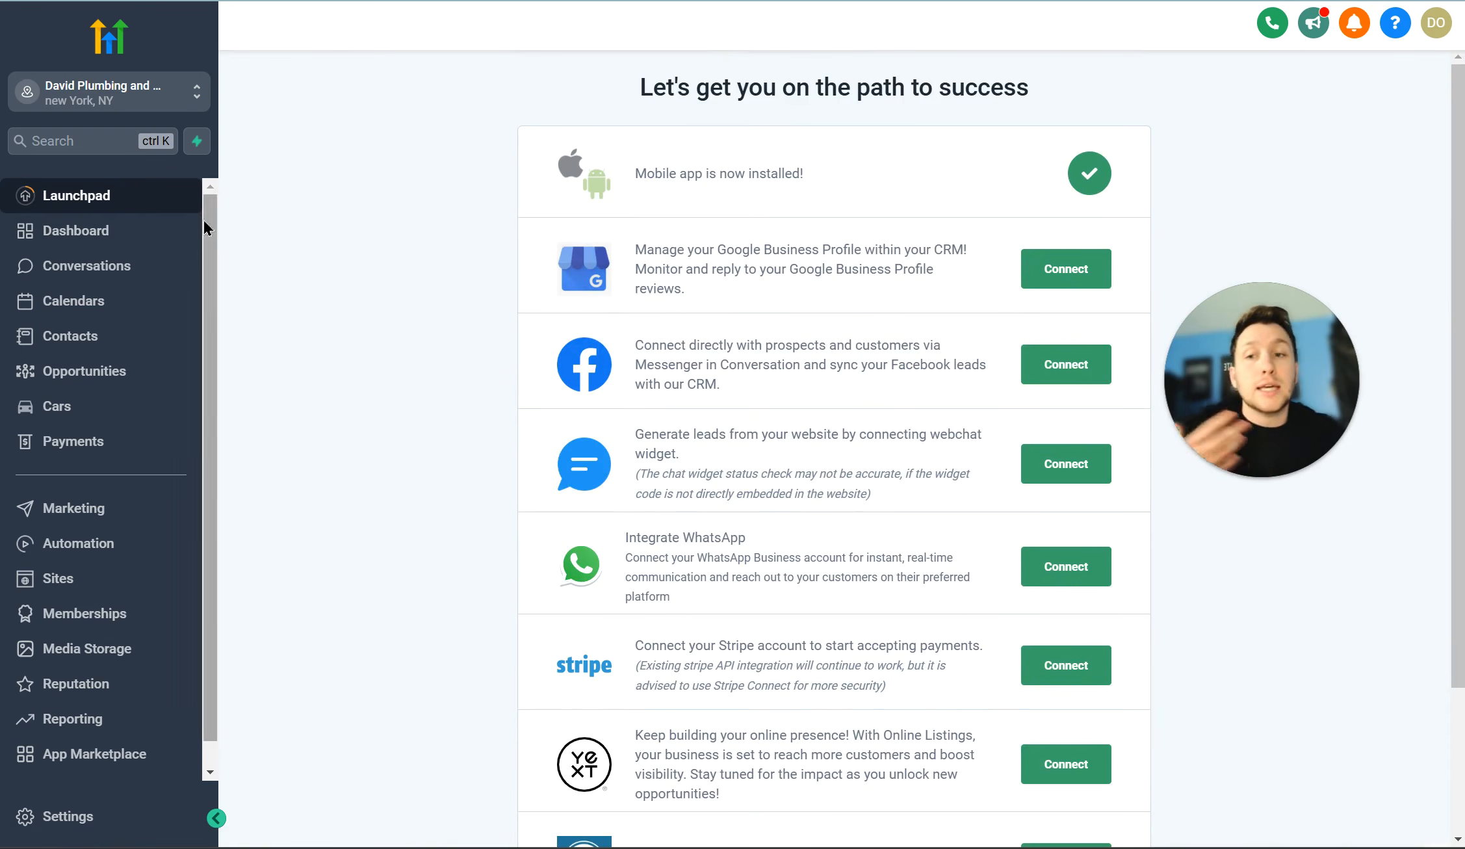
# Visit the Dashboard and the Opportunities page, ending back on the Dashboard.
pyautogui.click(152, 243)
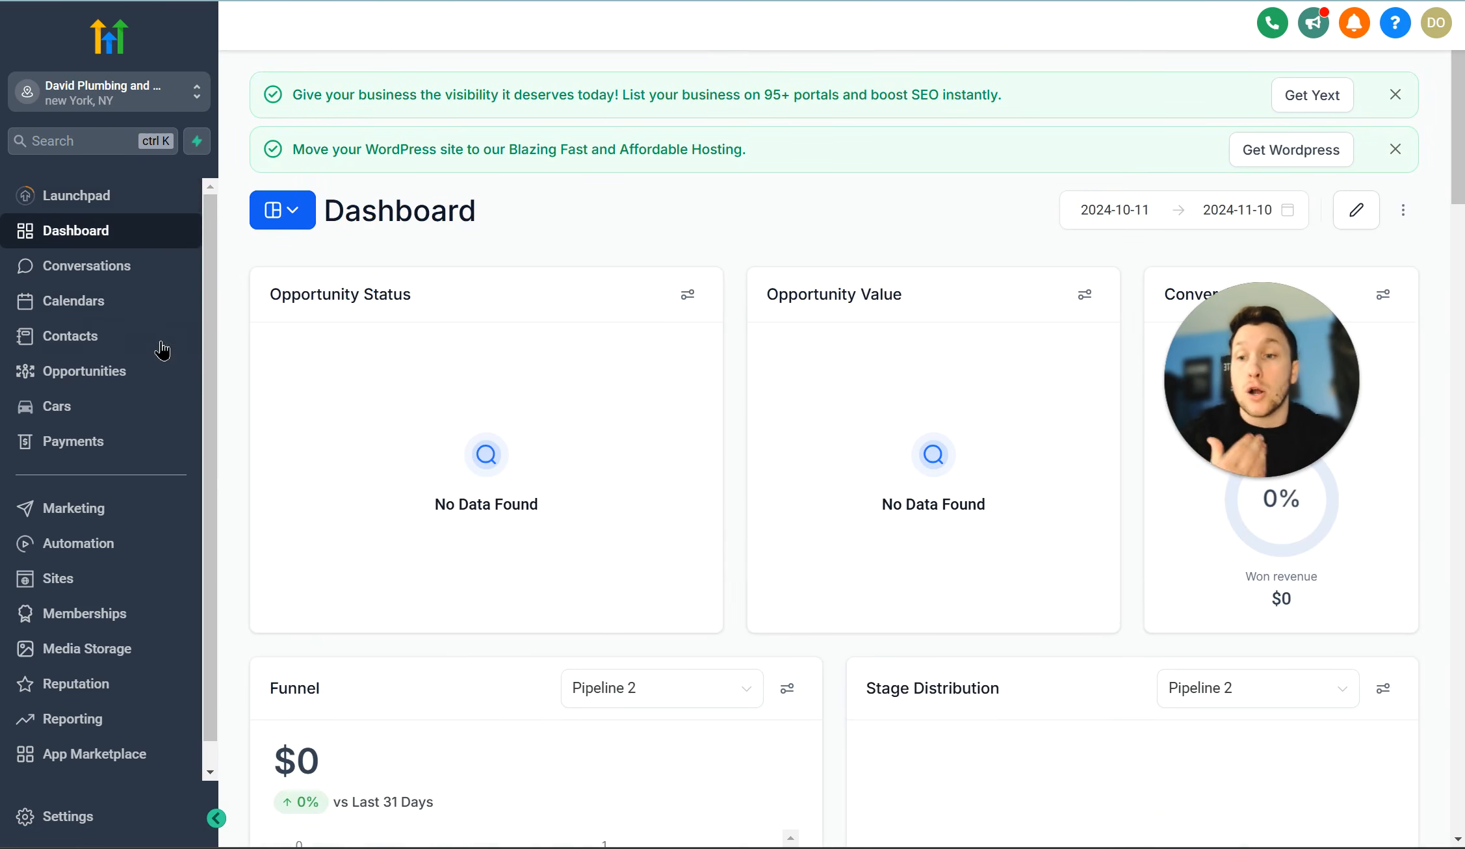
pyautogui.click(159, 382)
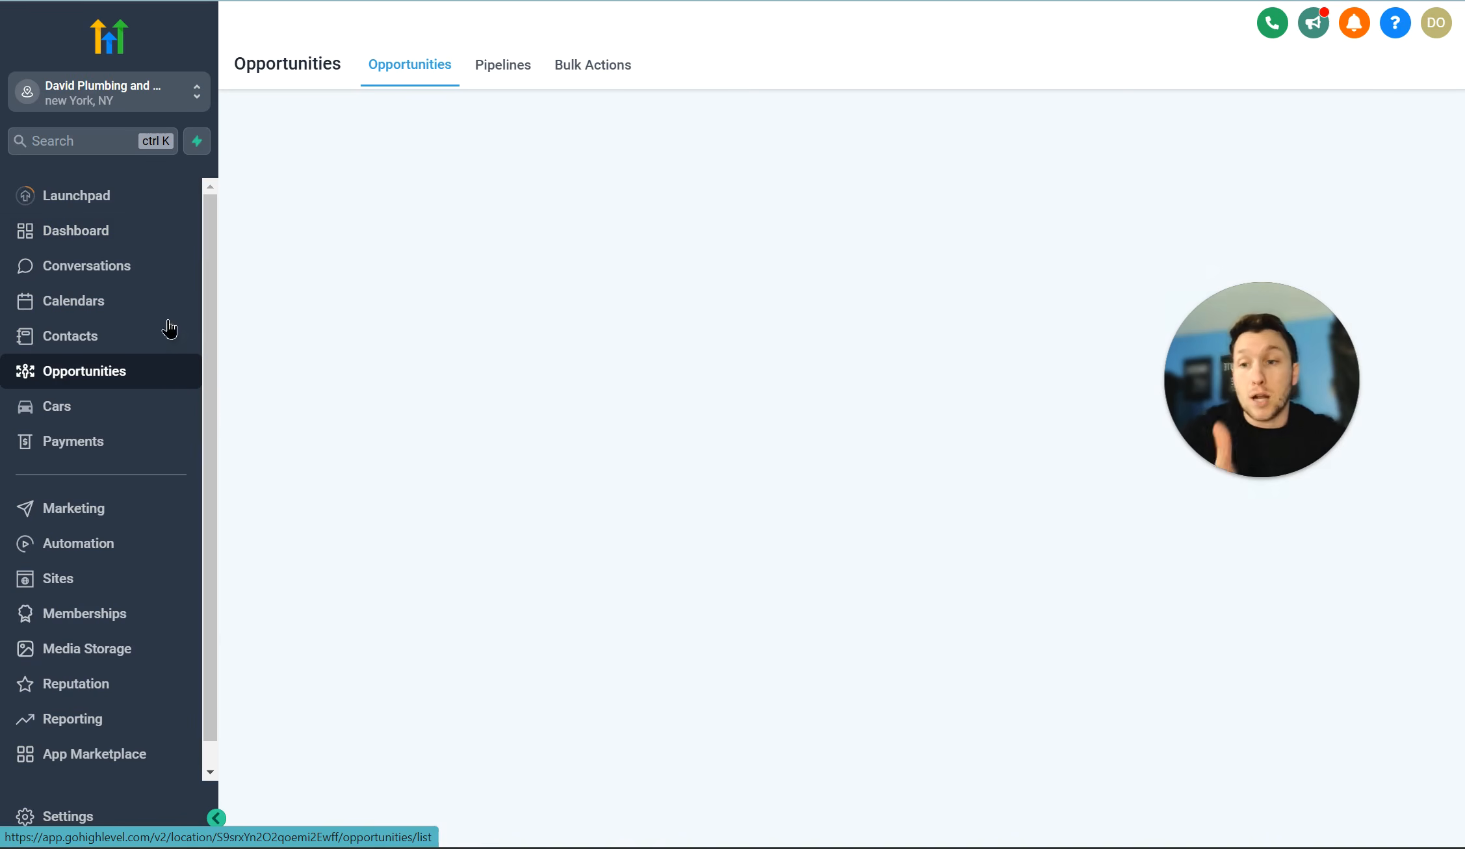
pyautogui.click(130, 230)
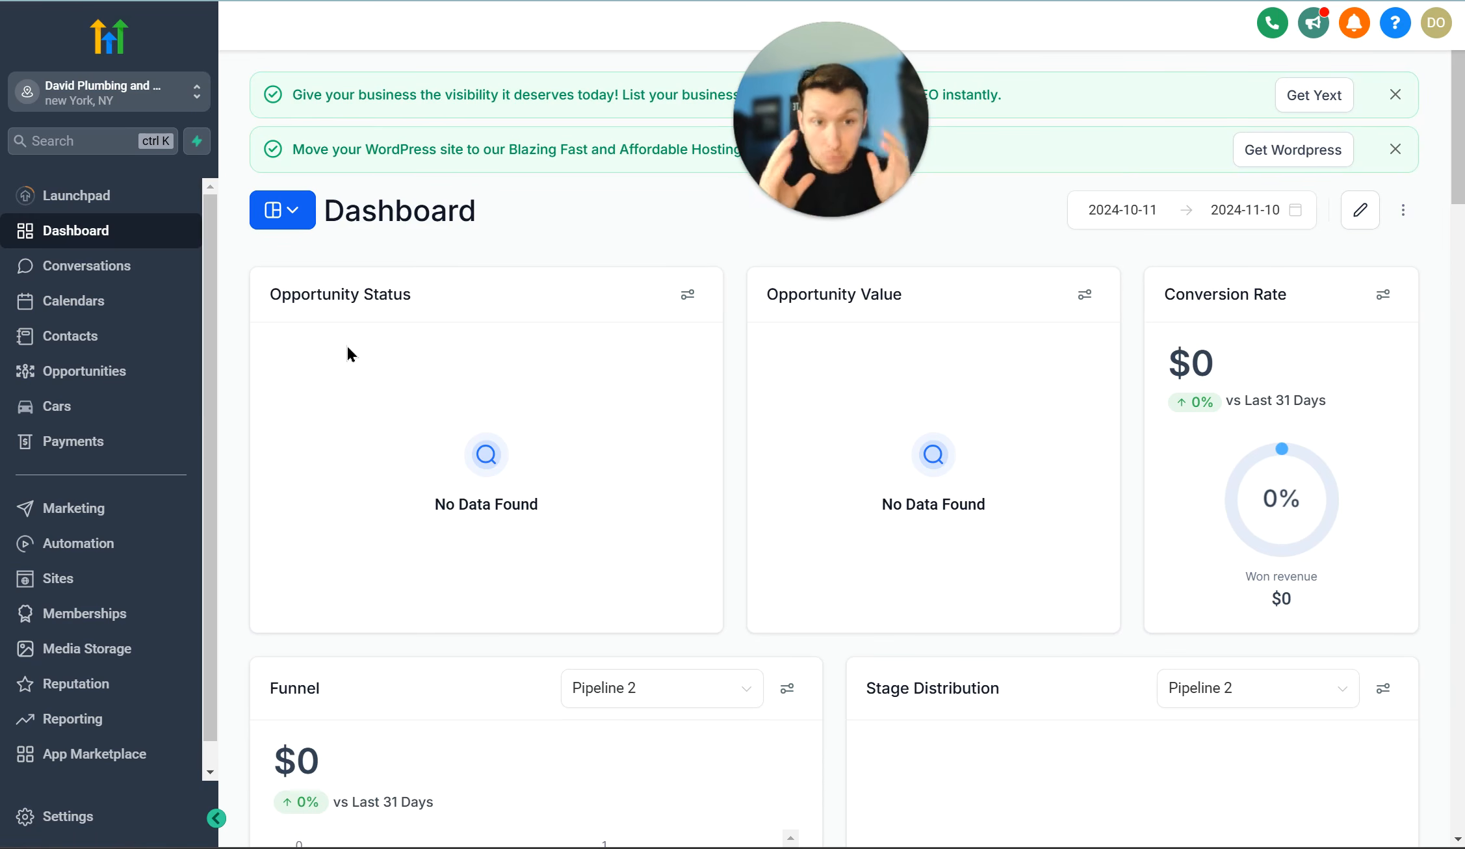
# Look over the dashboard's upper widgets and check the pipeline choices in the Funnel widget.
pyautogui.scroll(-8, 347, 345)
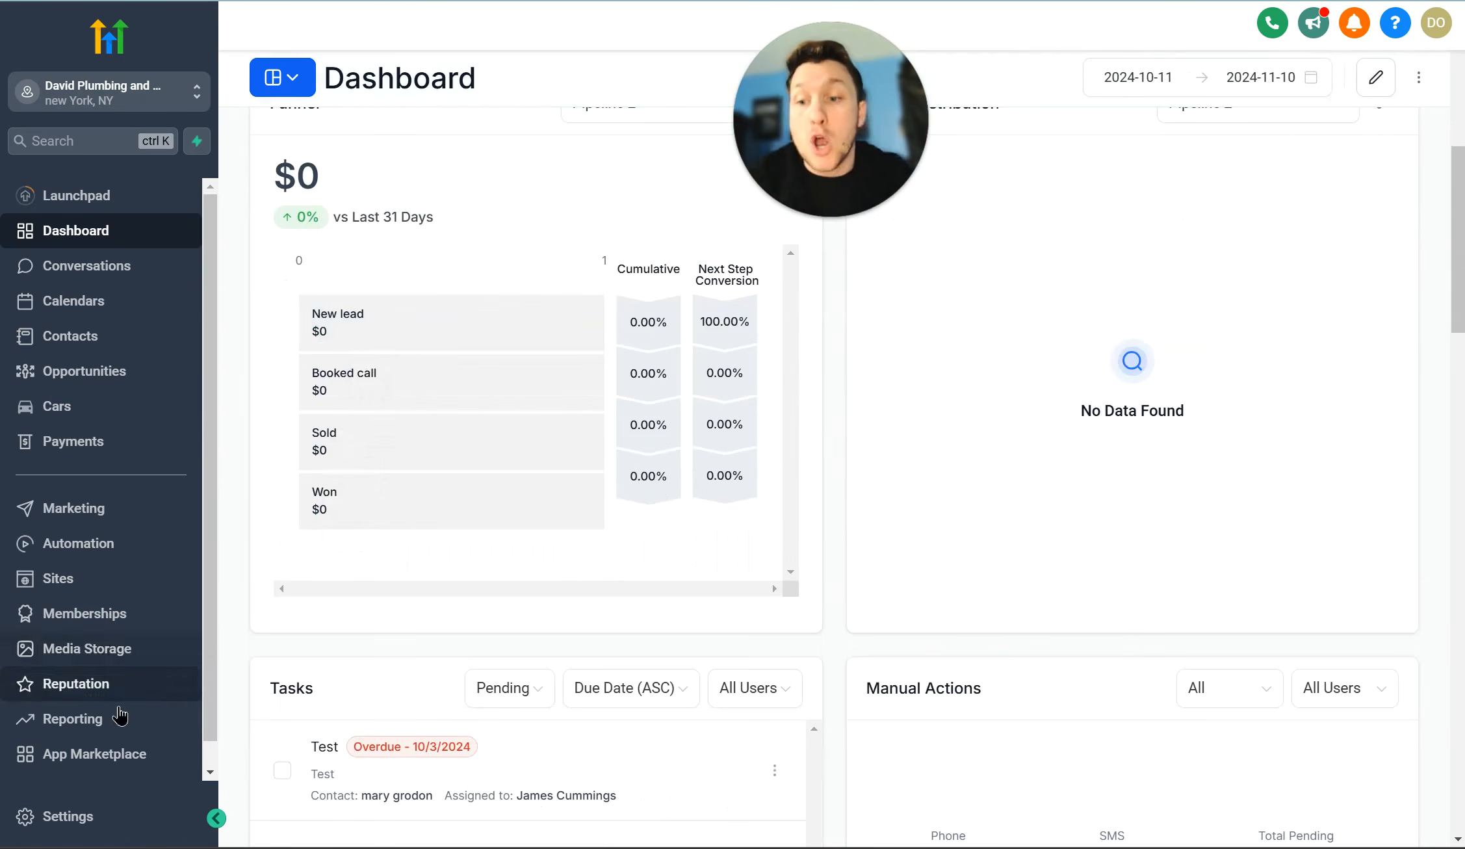
pyautogui.scroll(8, 653, 663)
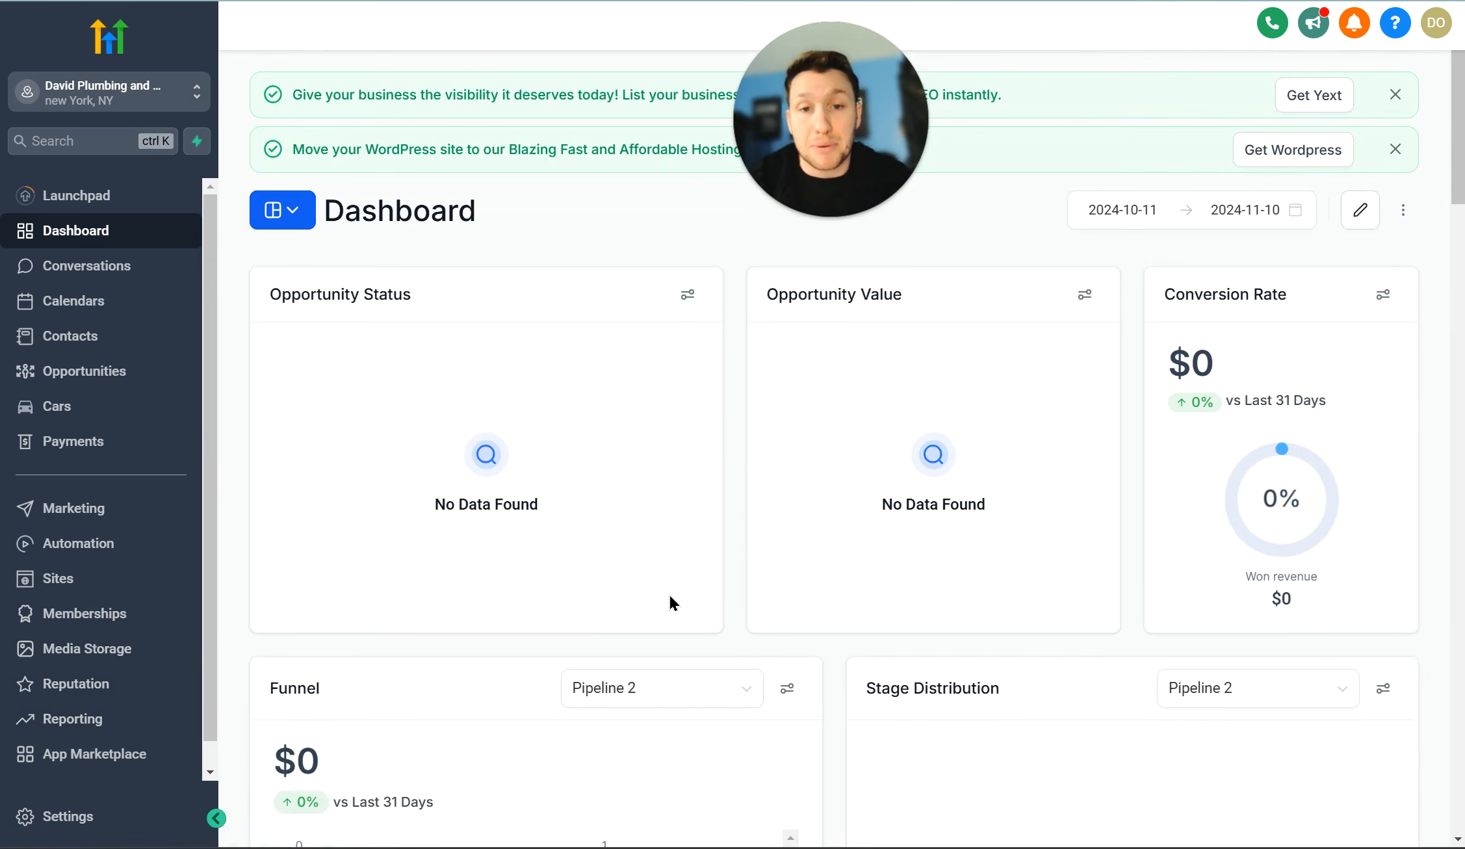
pyautogui.scroll(-15, 718, 655)
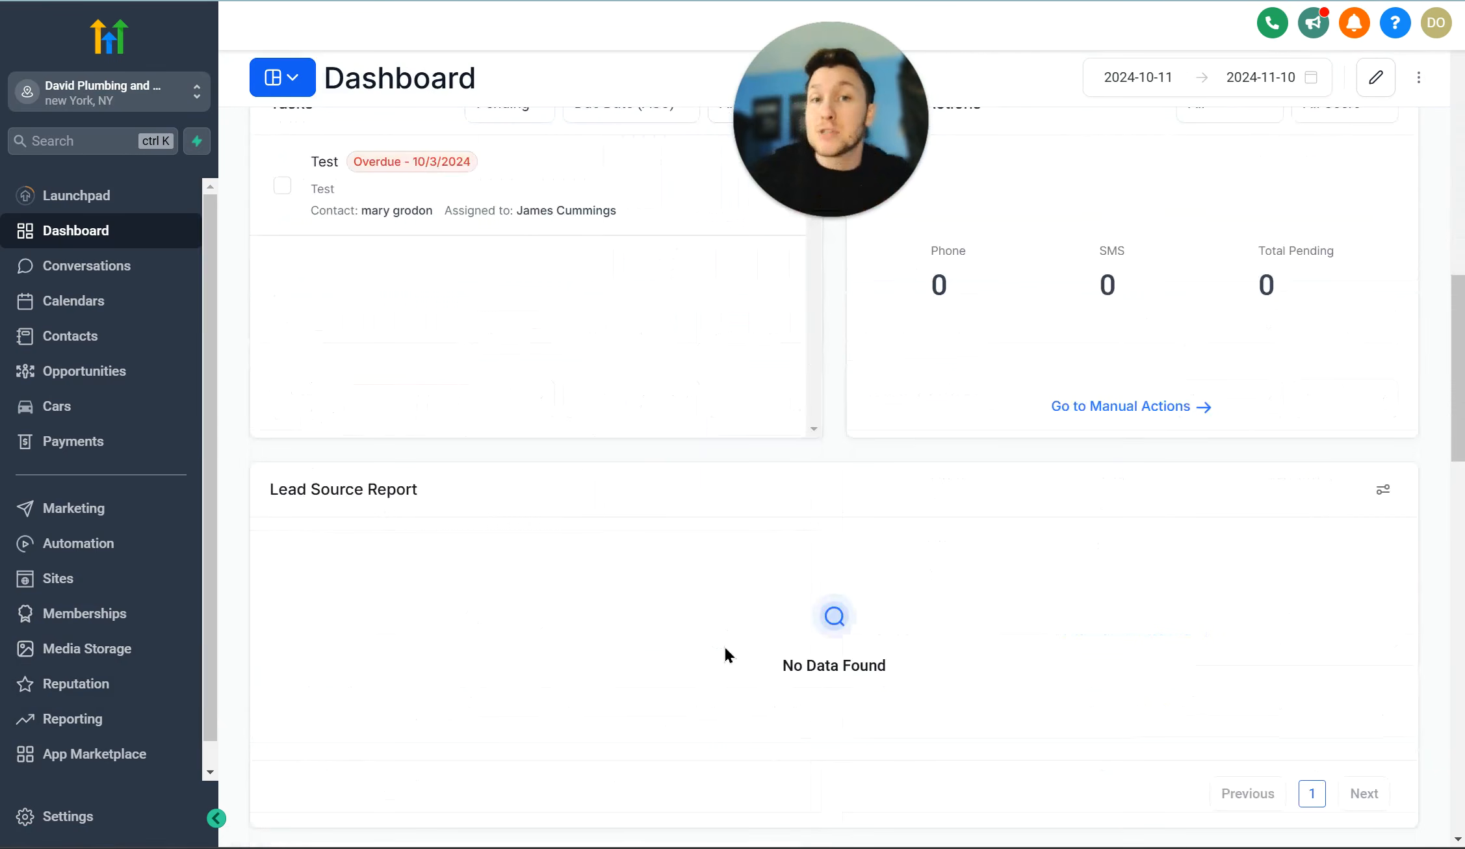
pyautogui.scroll(15, 735, 647)
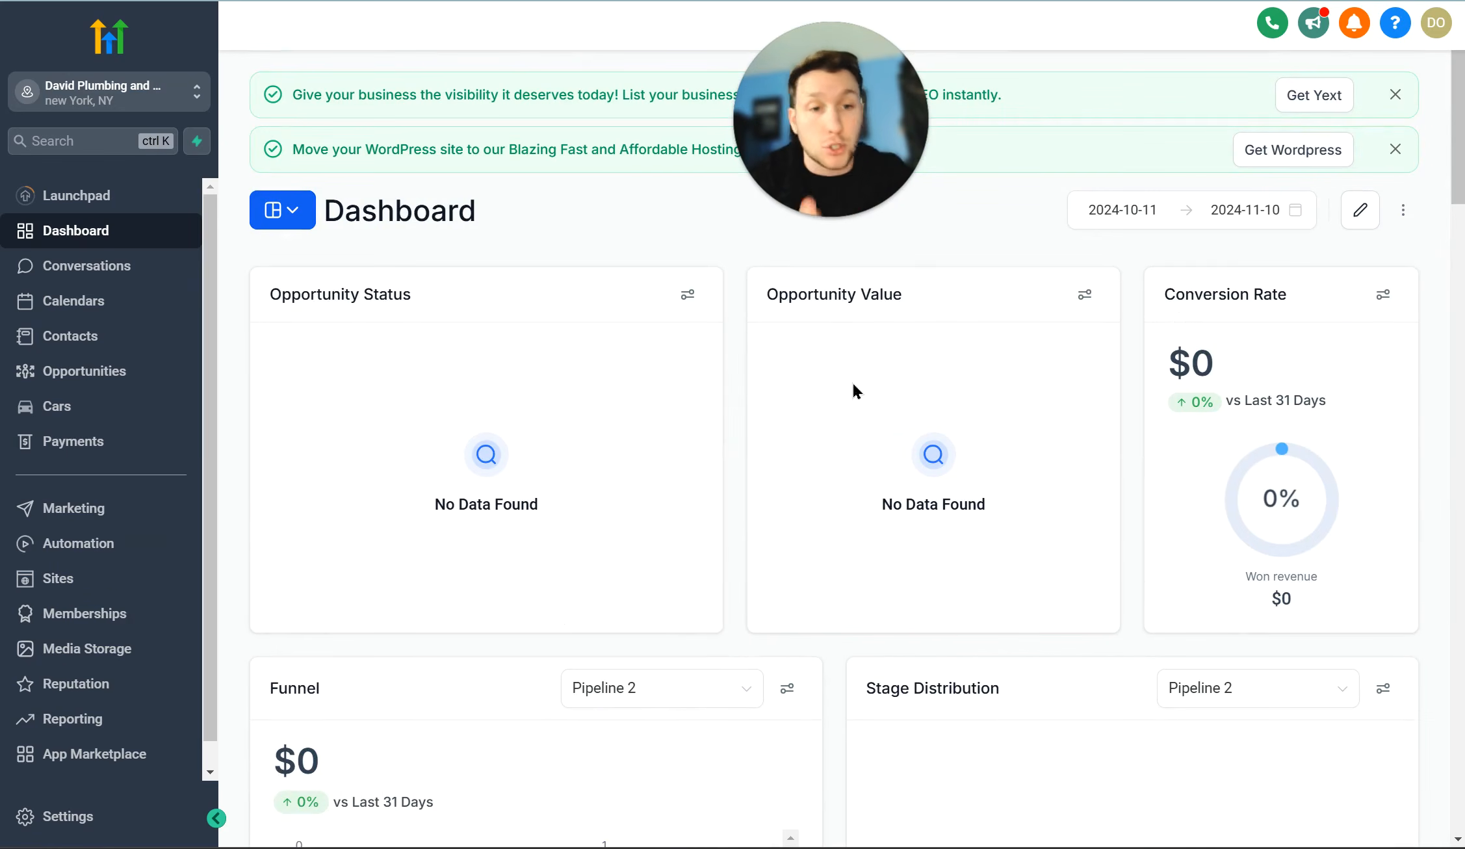
pyautogui.scroll(-5, 617, 390)
pyautogui.click(696, 410)
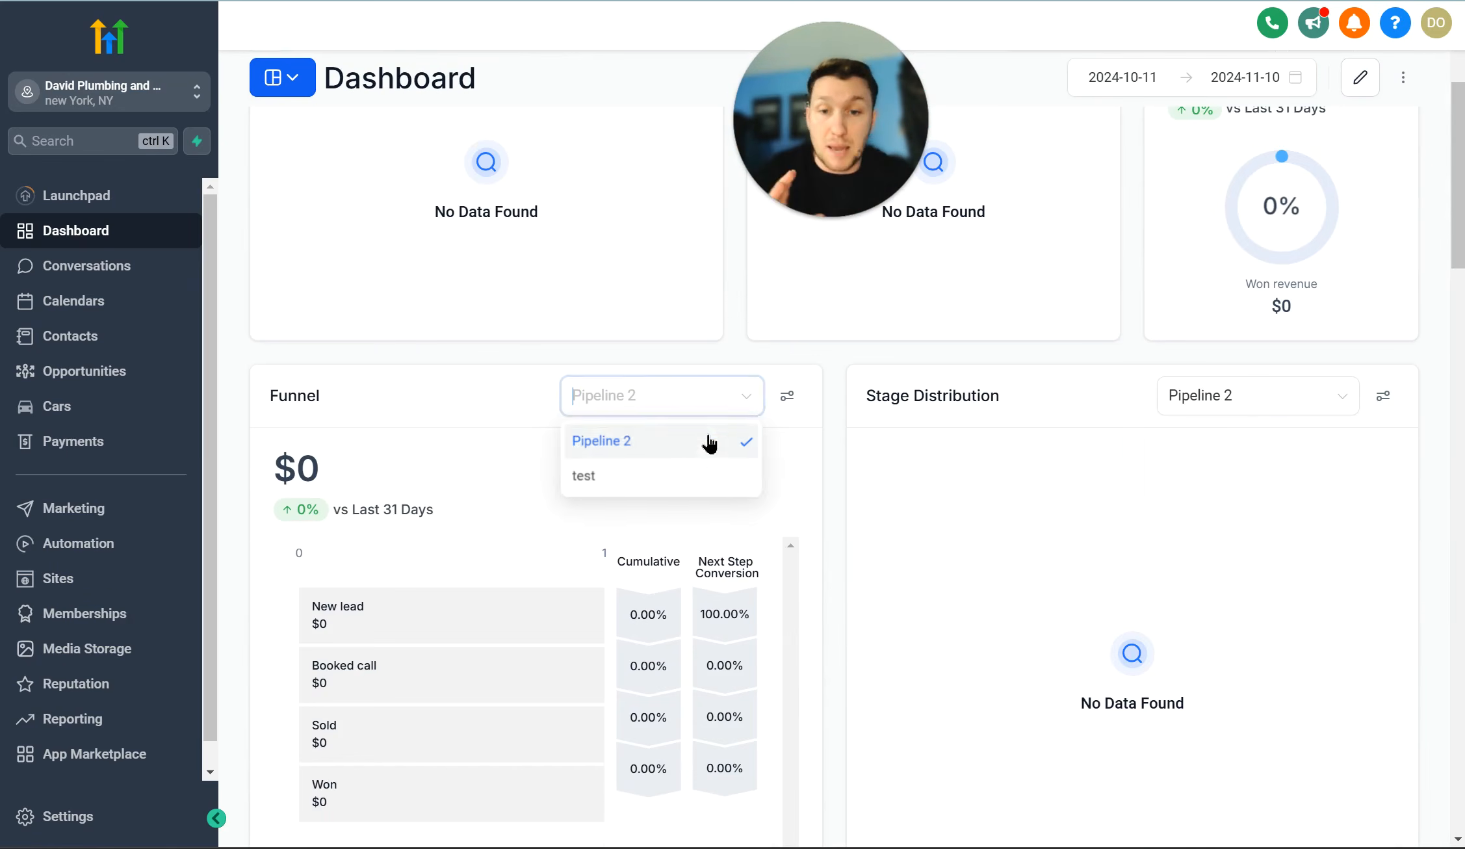
pyautogui.click(448, 395)
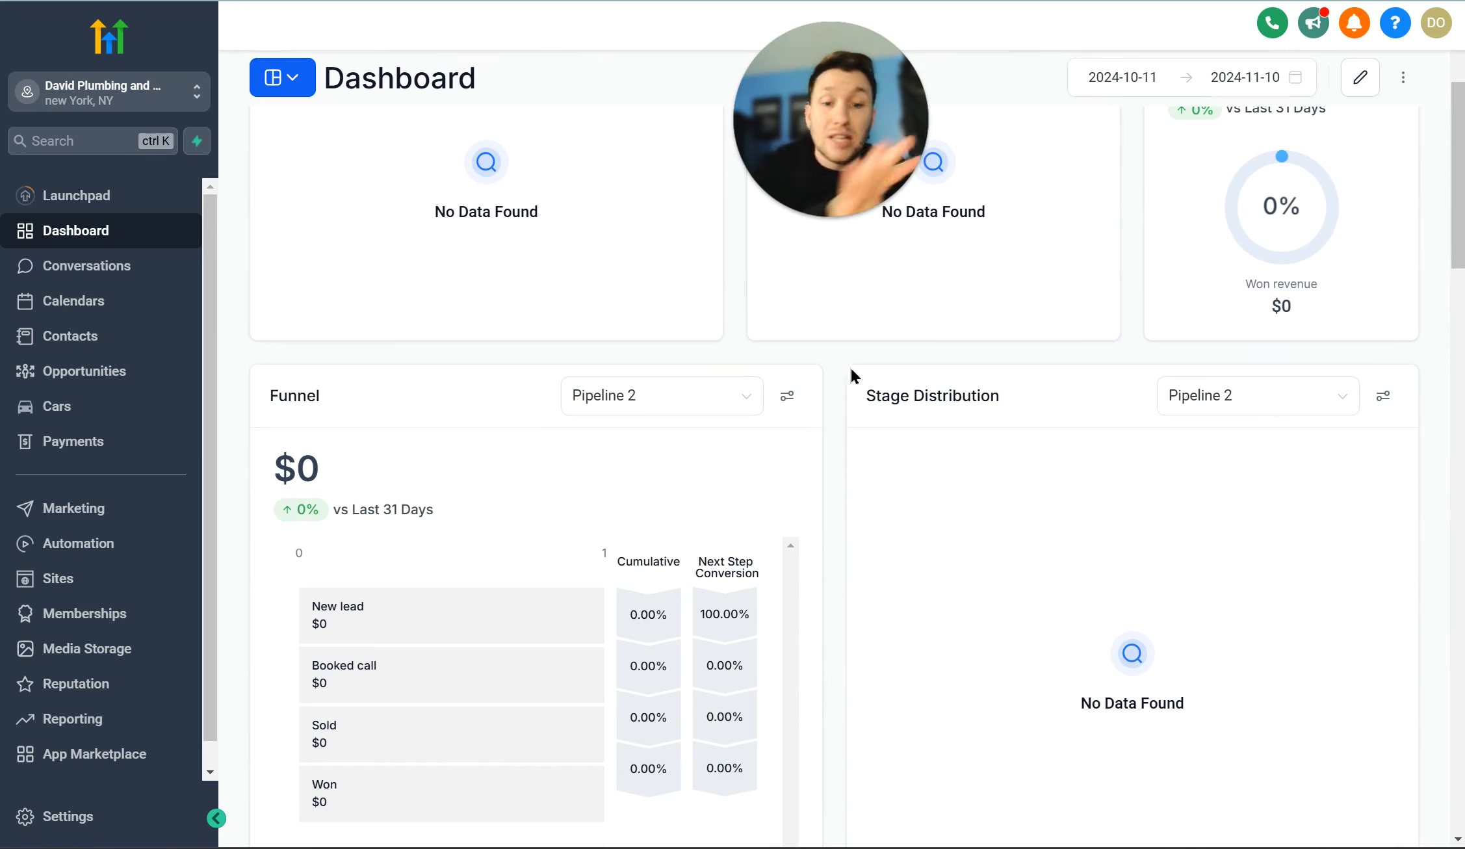
# Review the remaining dashboard widgets, from Tasks and Lead Source Report to the ads reports and Sales Efficiency.
pyautogui.scroll(-9, 891, 499)
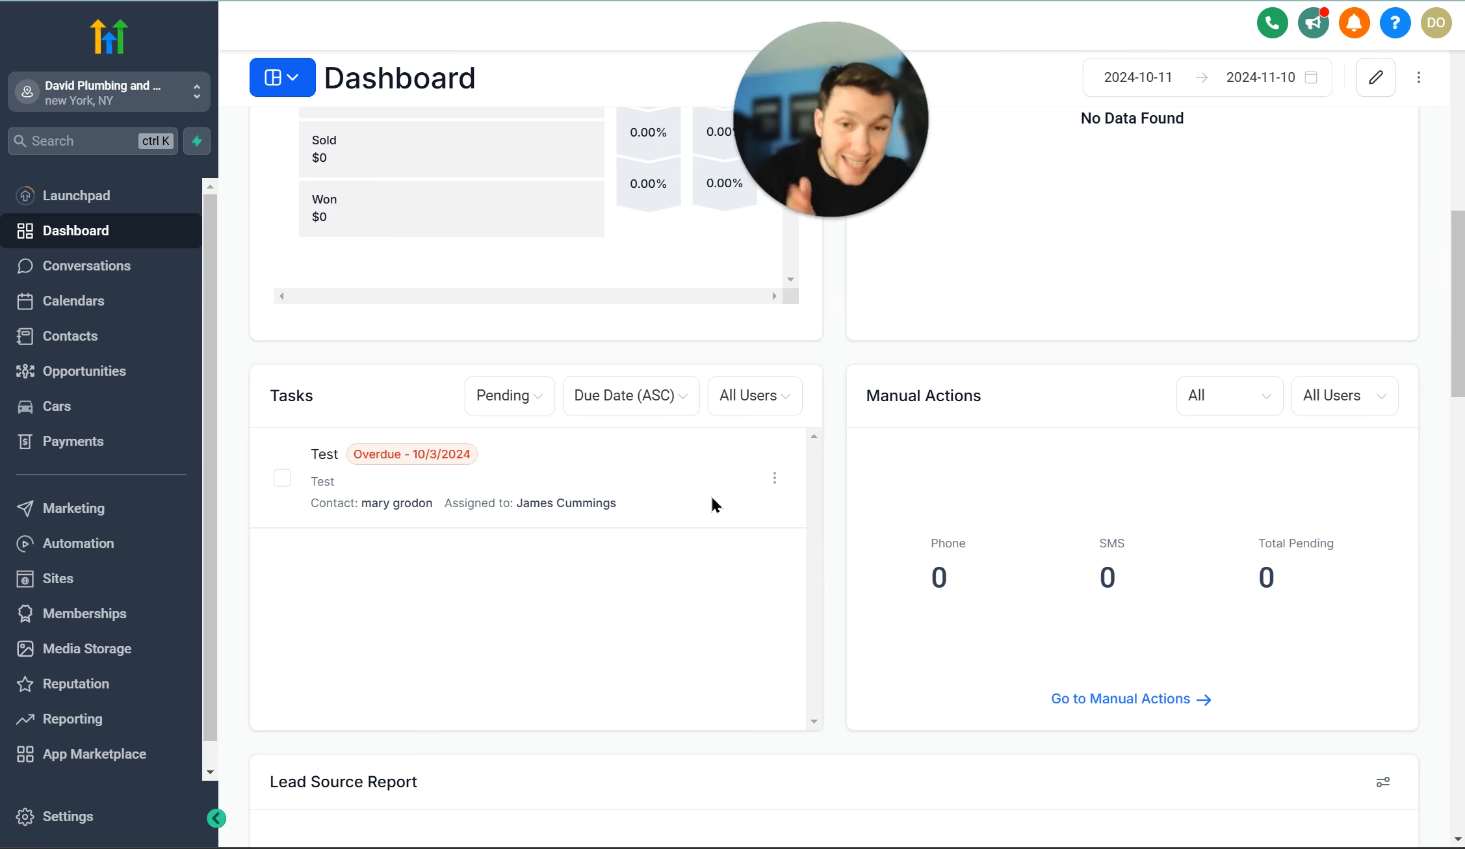
pyautogui.scroll(-5, 715, 501)
pyautogui.scroll(-5, 718, 506)
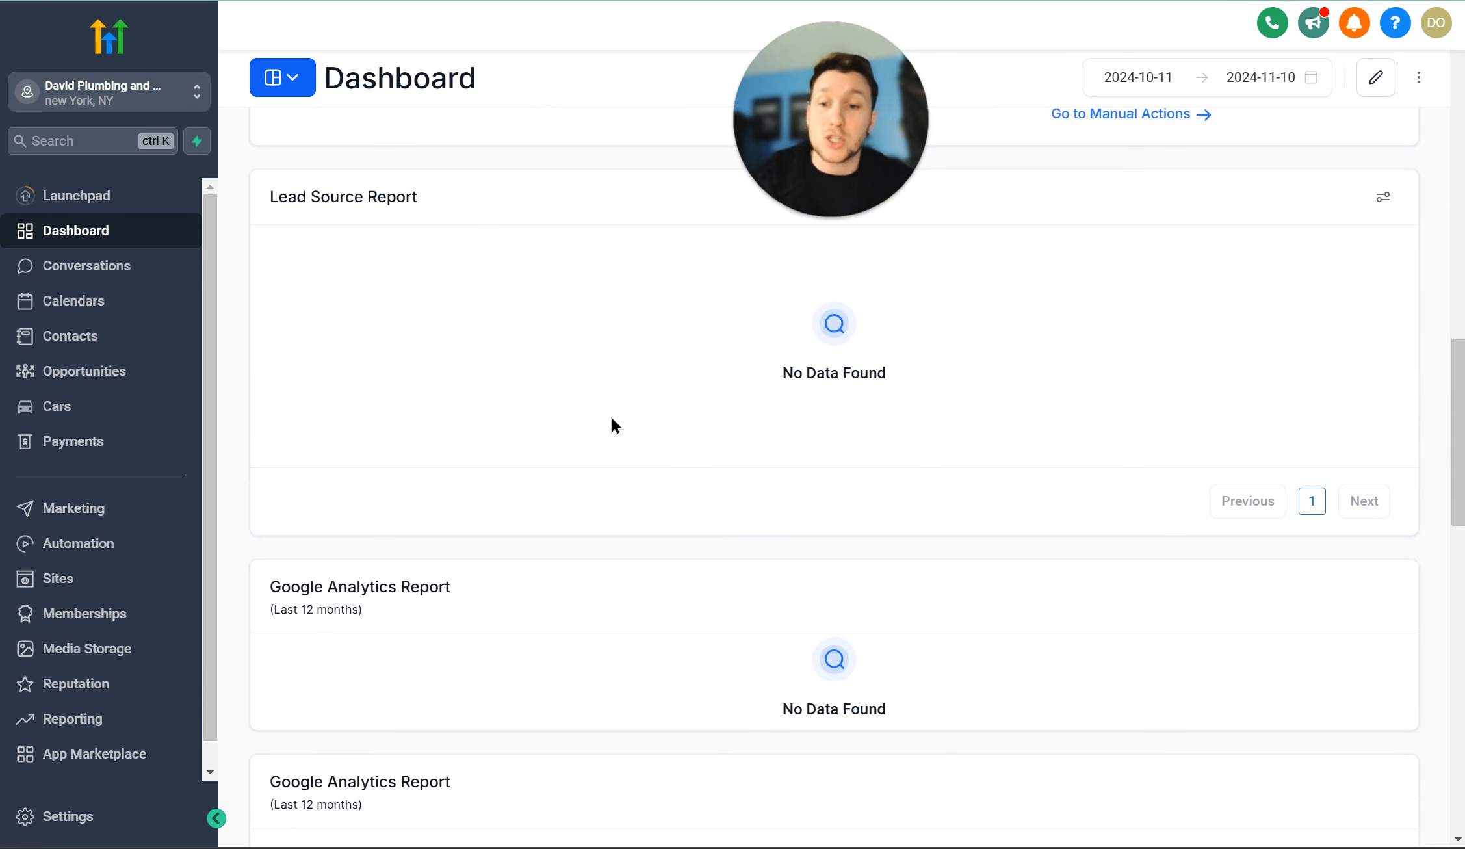
pyautogui.scroll(-20, 615, 426)
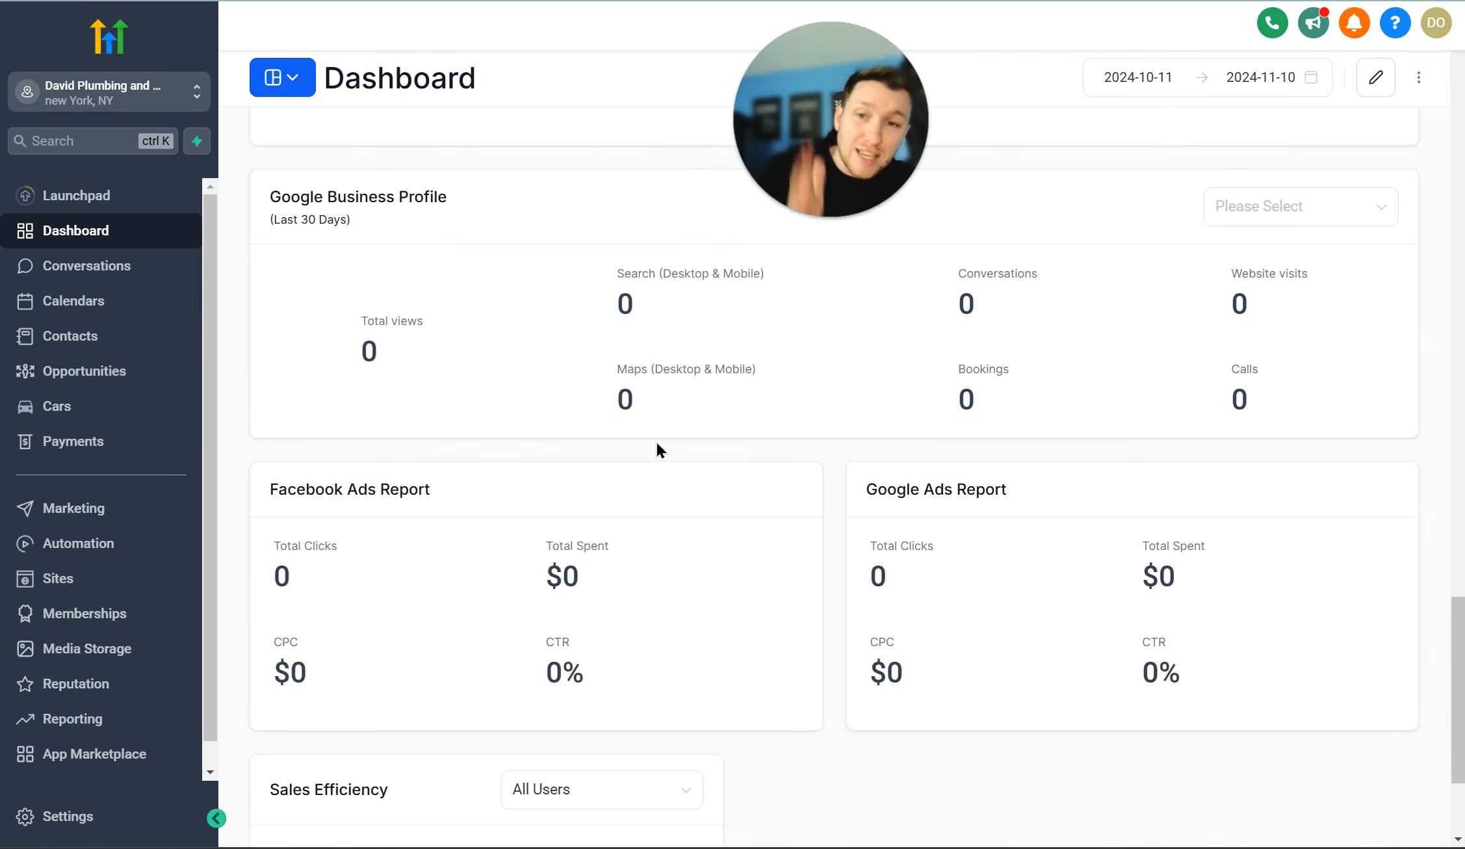
pyautogui.scroll(-3, 596, 411)
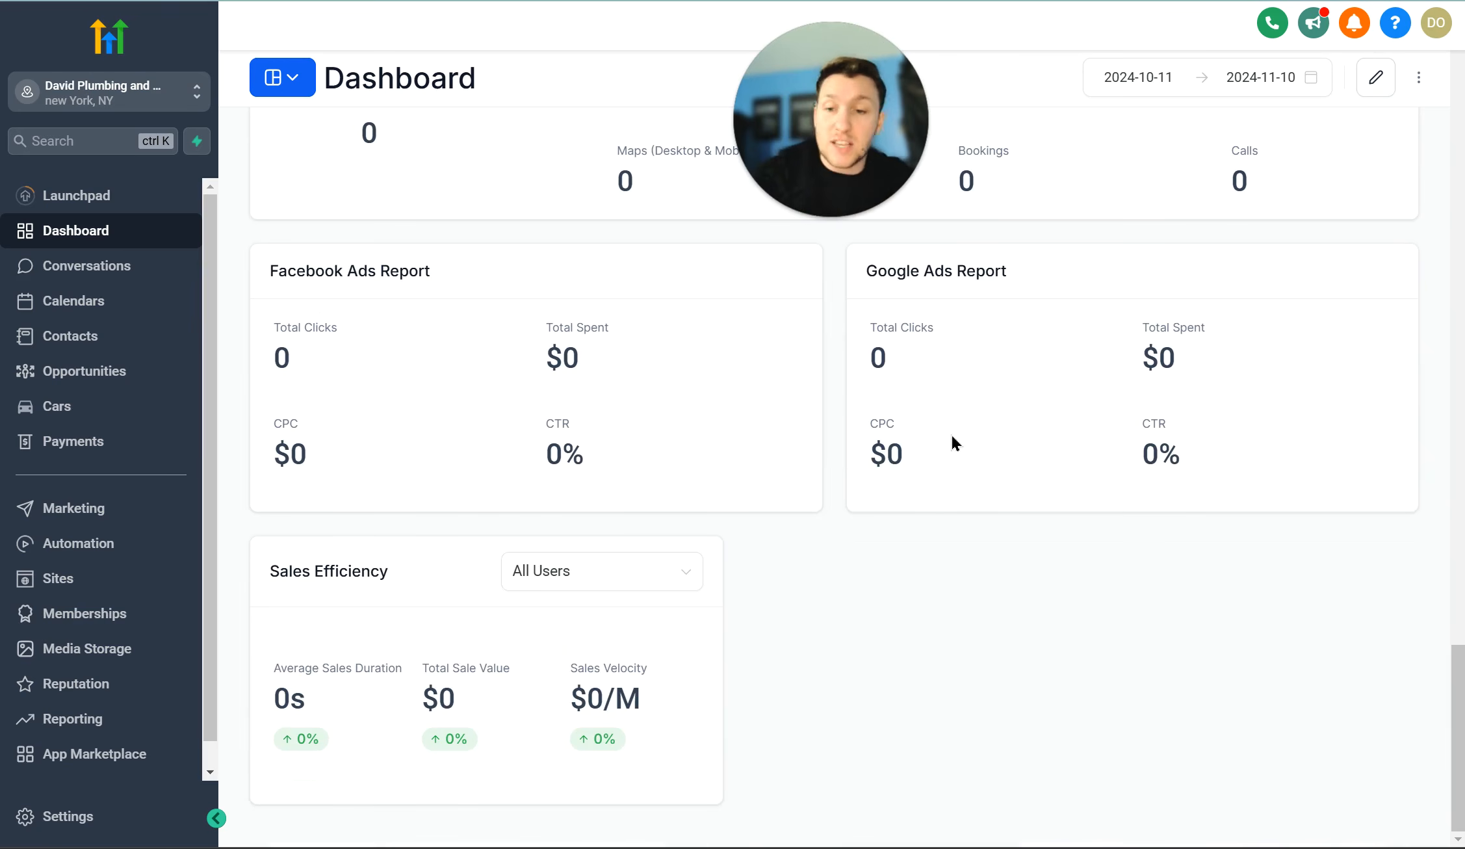
pyautogui.scroll(4, 878, 618)
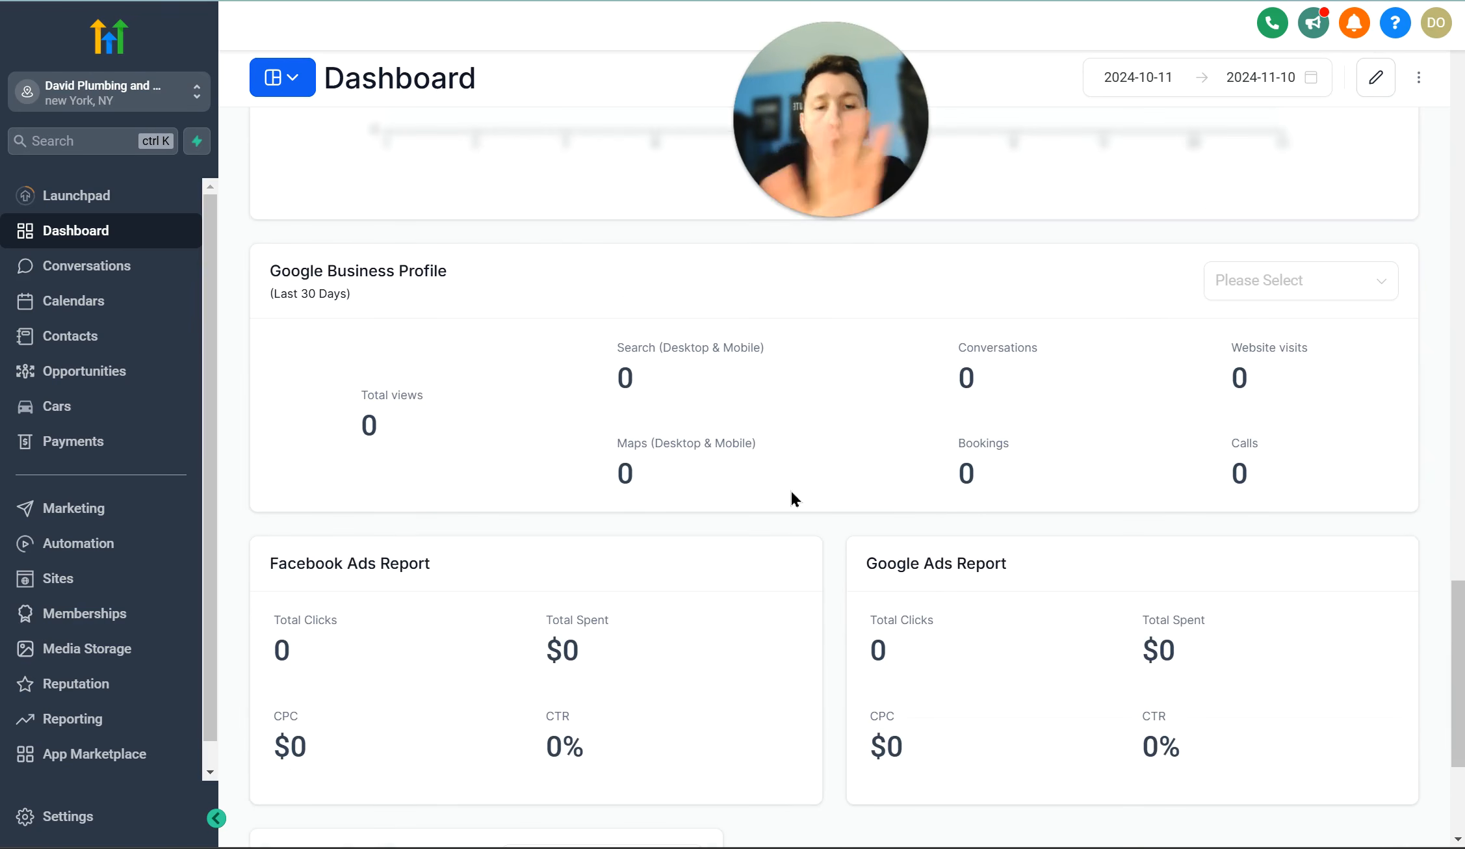
# Put the dashboard into edit mode and open the list of widgets that can be added.
pyautogui.scroll(15, 472, 548)
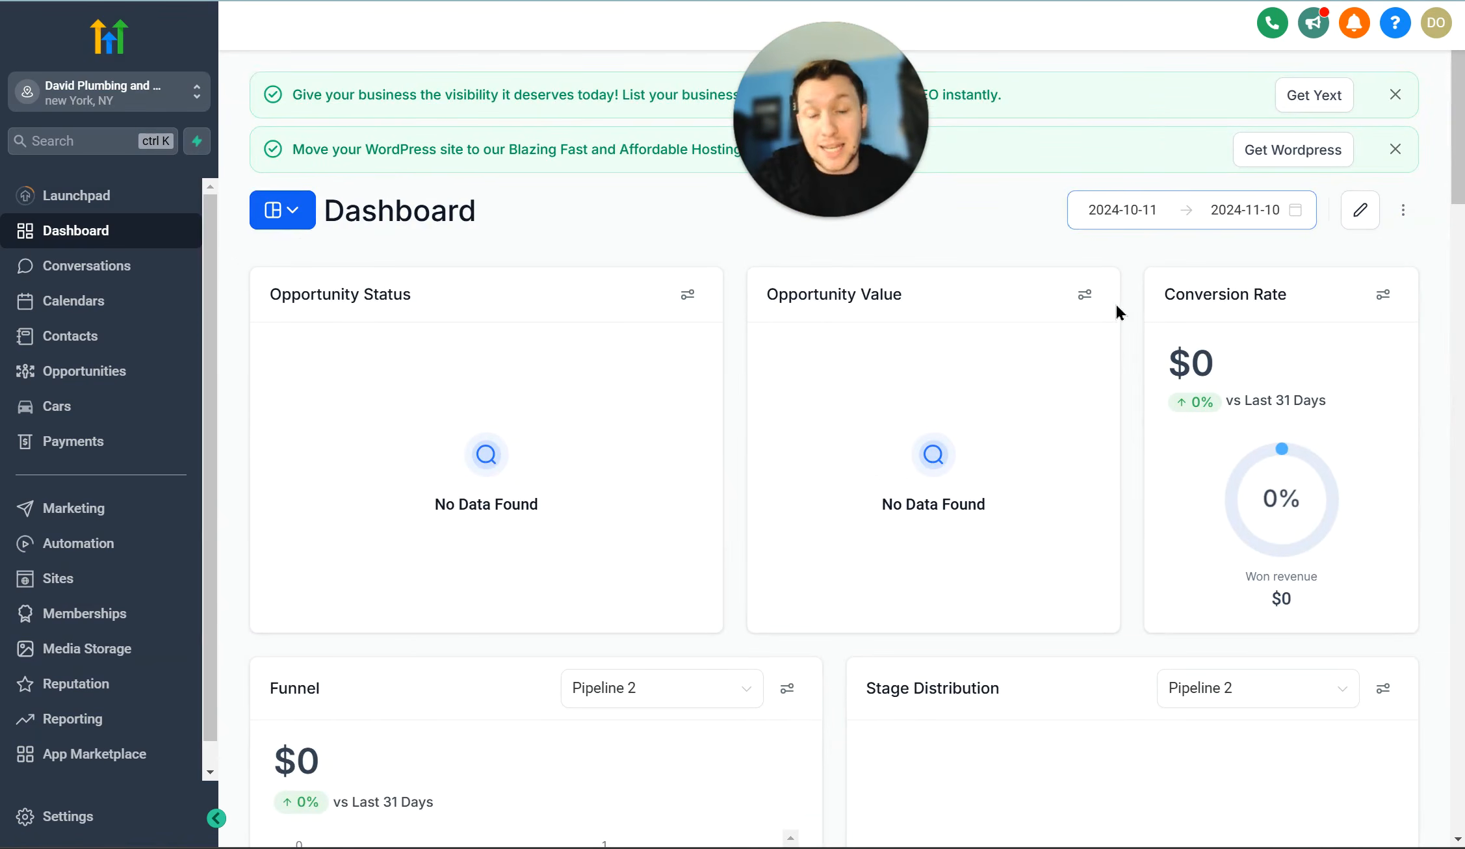
pyautogui.click(1361, 209)
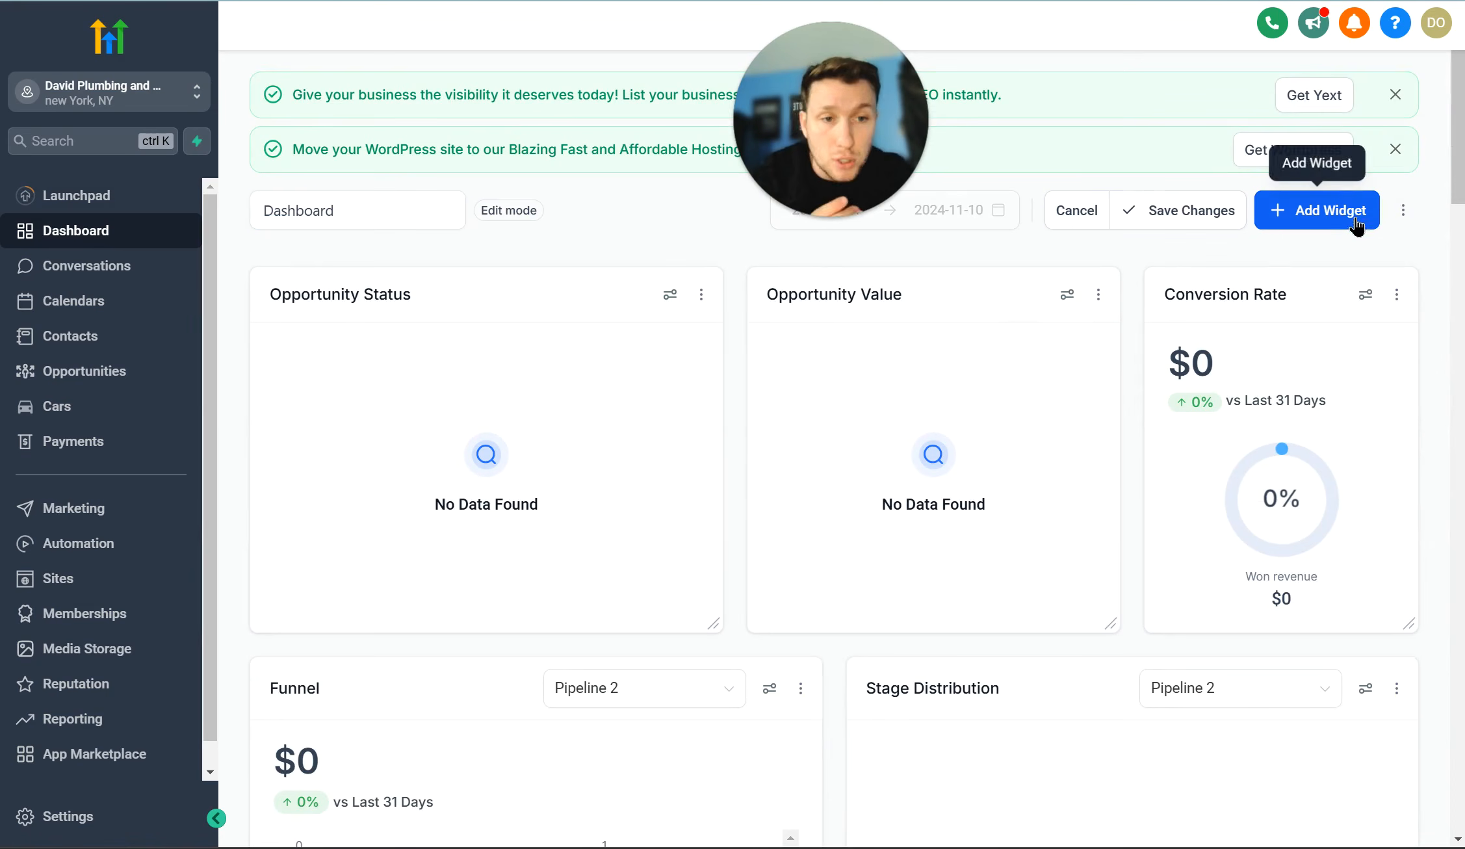
pyautogui.click(1320, 215)
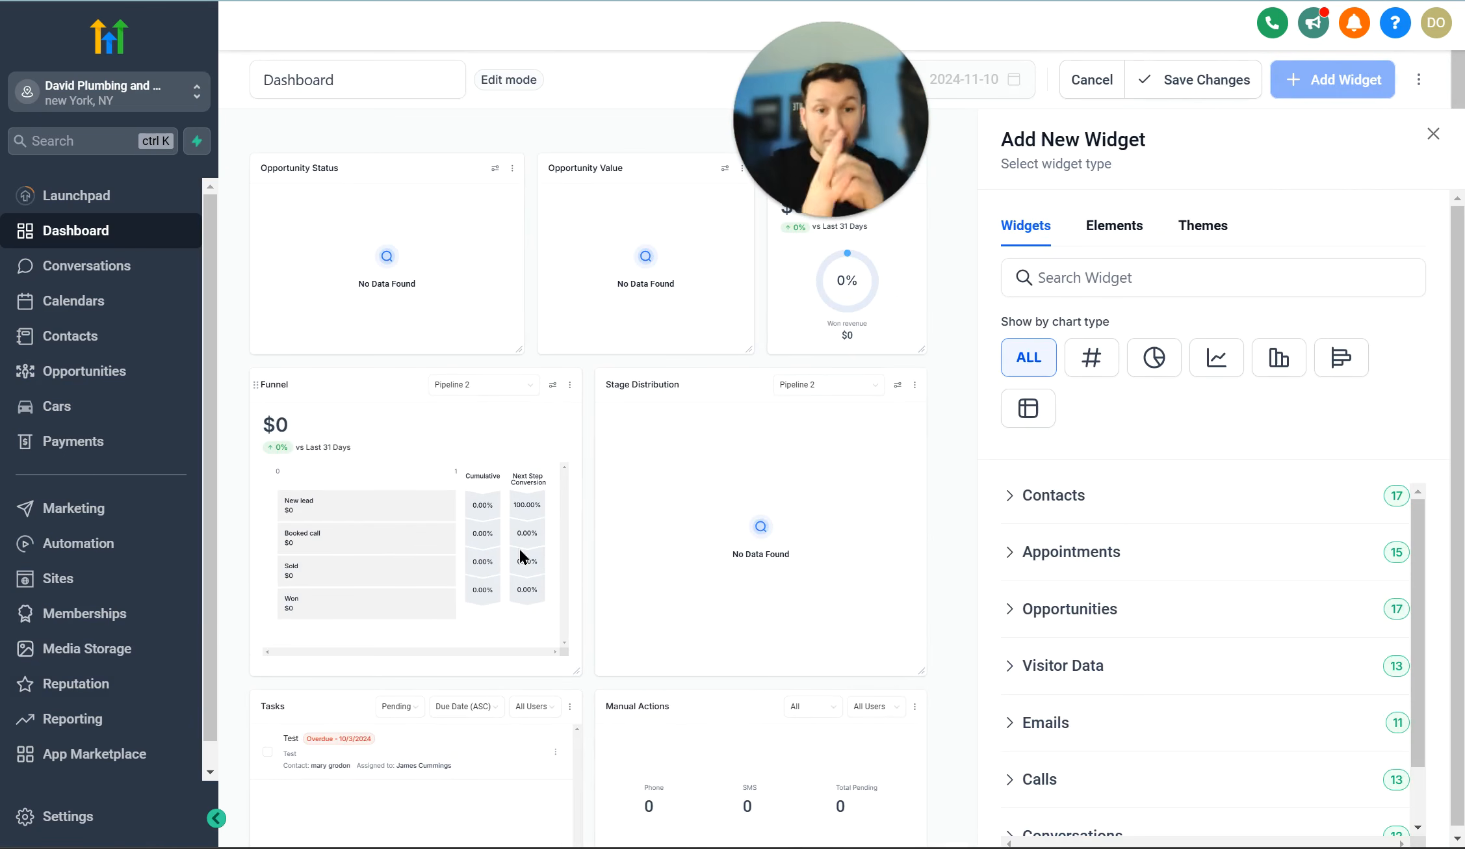
pyautogui.scroll(-10, 416, 259)
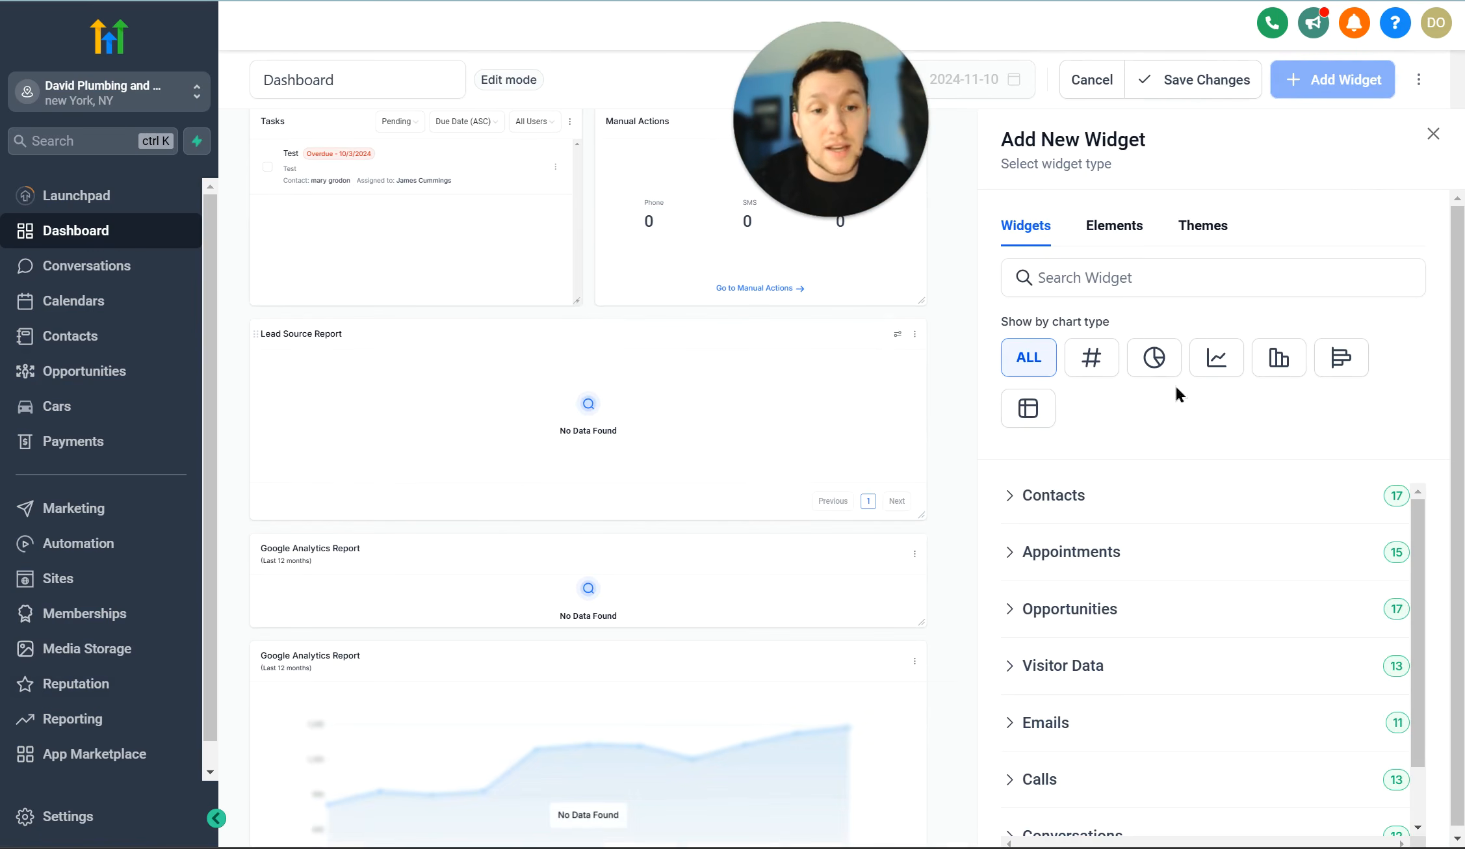
# Try the Blue and green dashboard themes, and reset the theme to None.
pyautogui.click(1132, 238)
pyautogui.click(1207, 235)
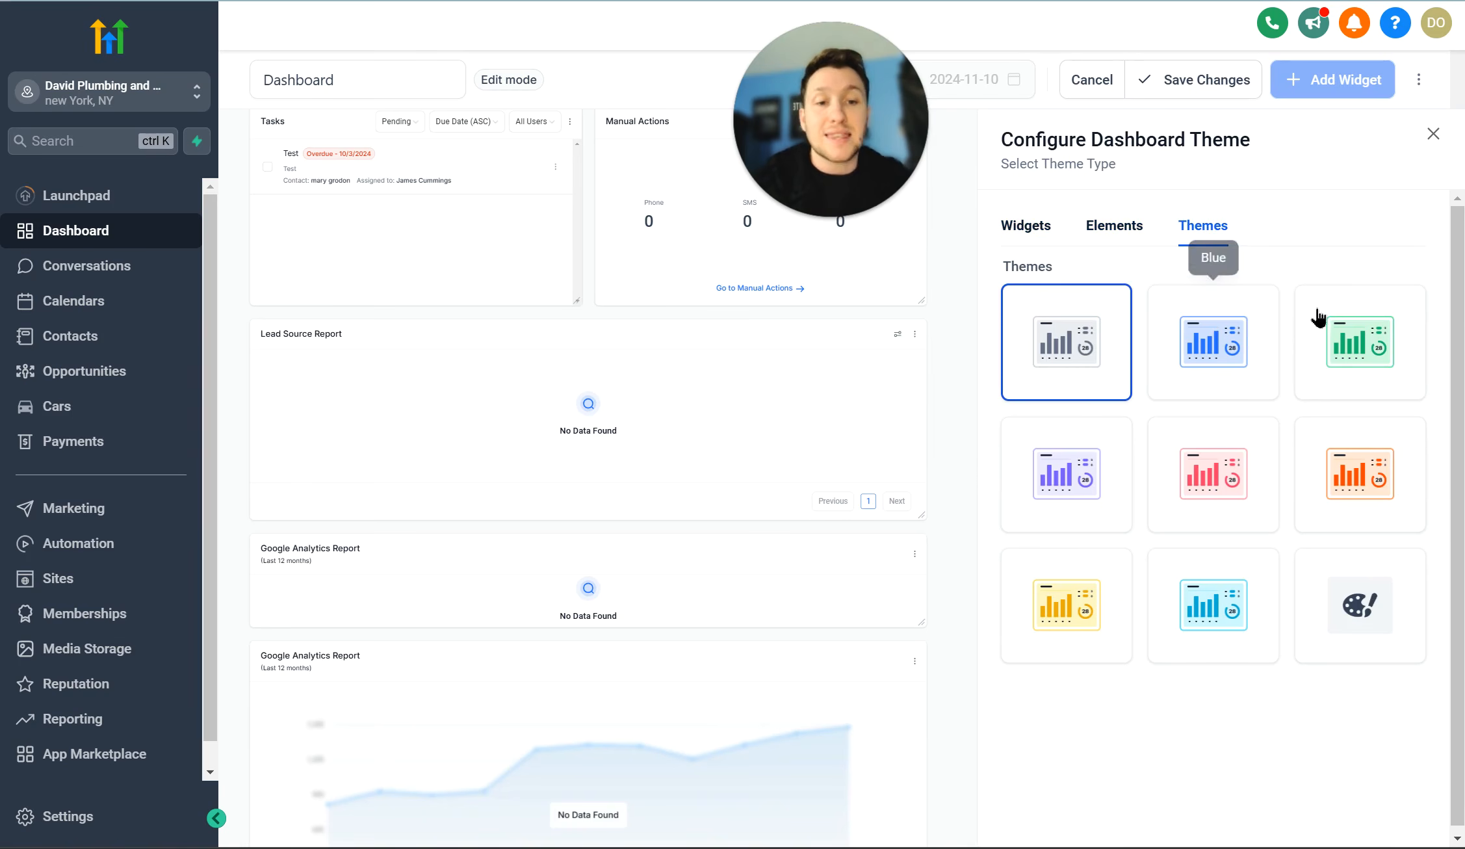
pyautogui.click(1221, 350)
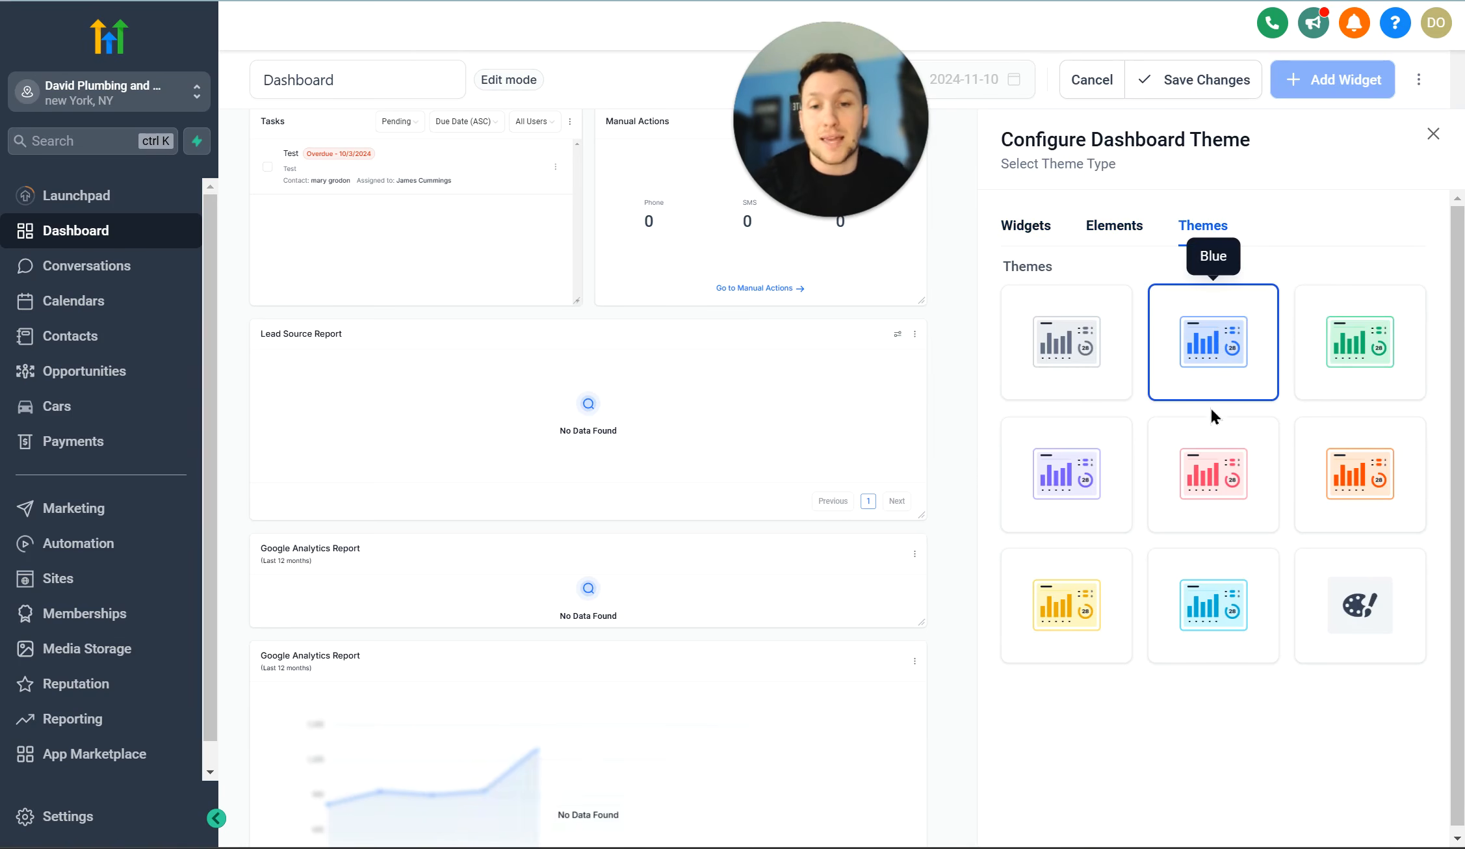
pyautogui.click(1373, 384)
pyautogui.click(1054, 343)
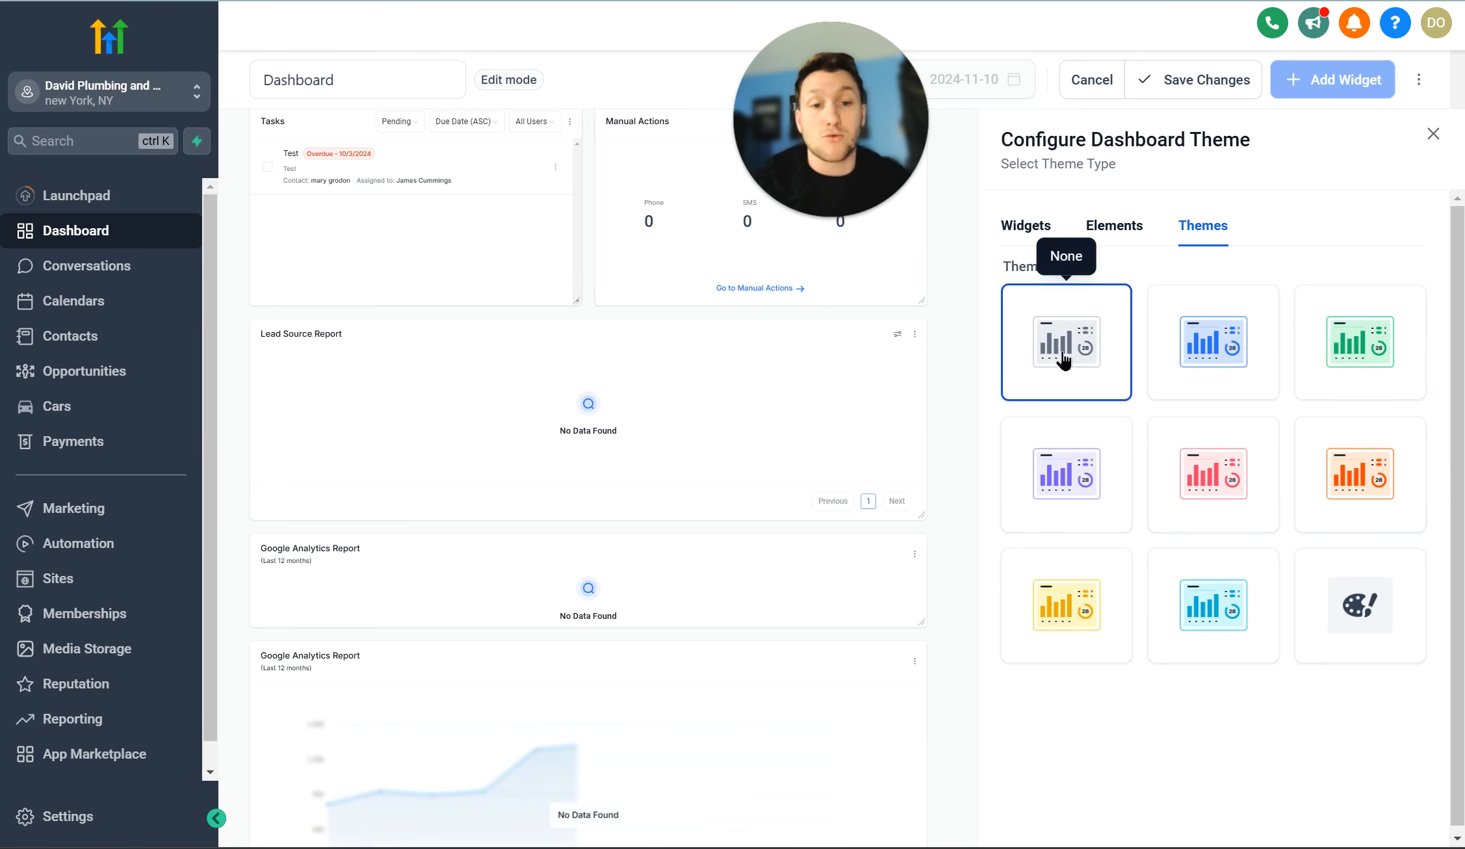
# Return to the widget choices and expand the Contacts category to see its available widgets.
pyautogui.click(1027, 238)
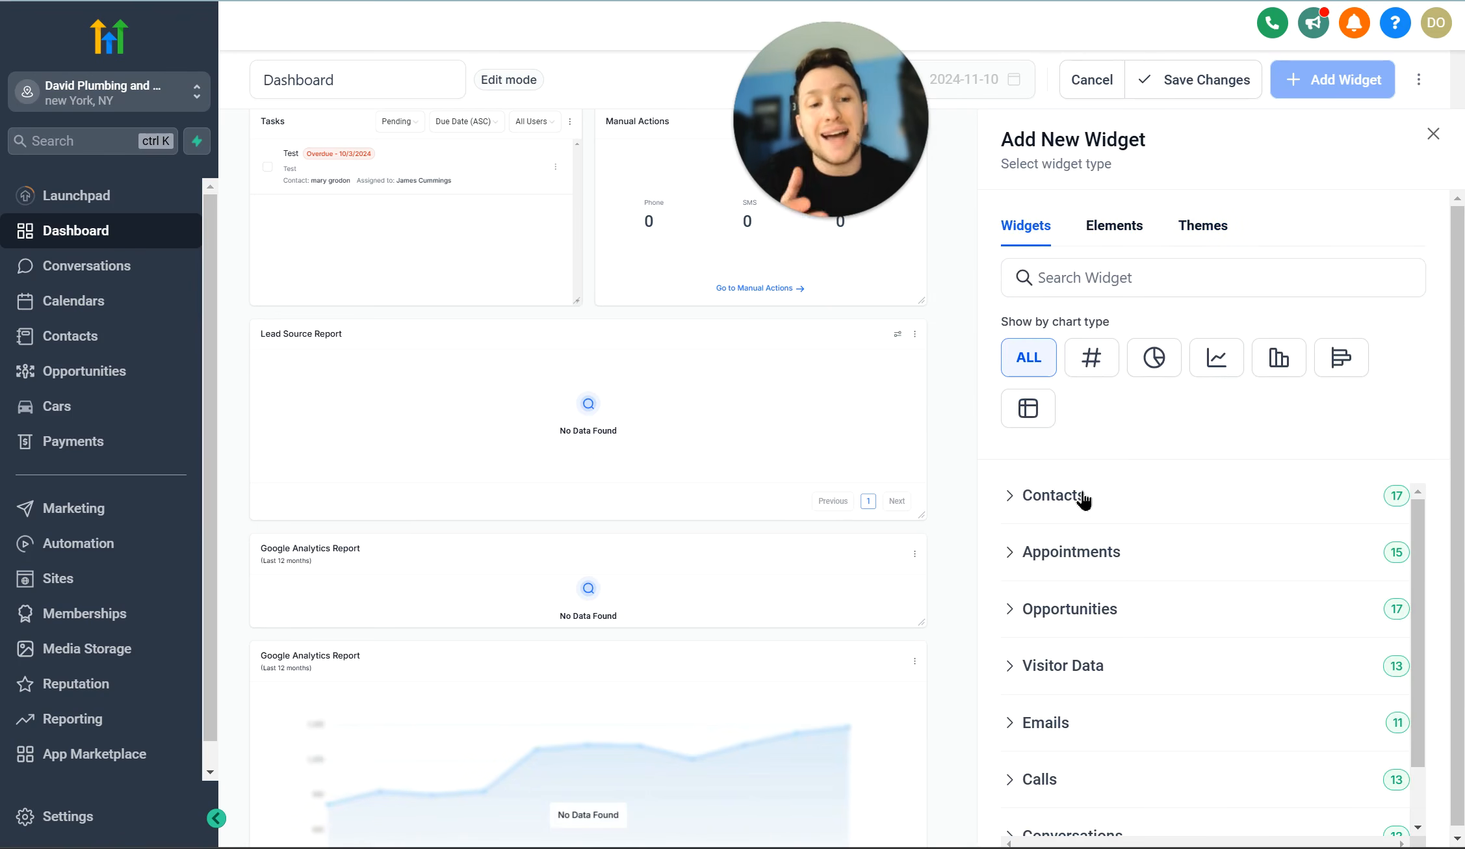
pyautogui.click(1081, 498)
pyautogui.scroll(-8, 879, 532)
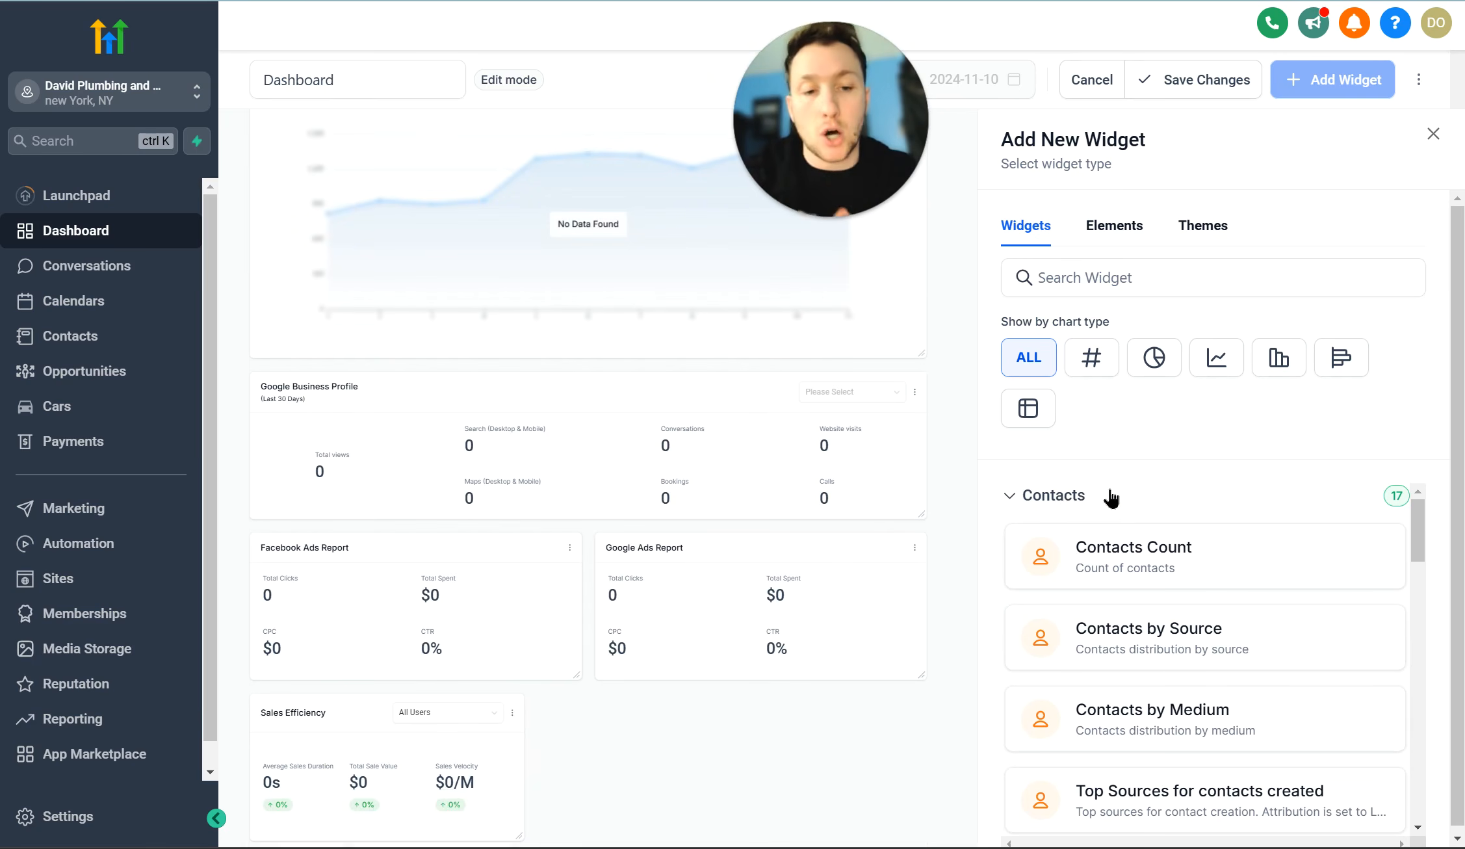
# Add a Contacts Count widget to the dashboard with the metric set to Count of Contact.
pyautogui.scroll(-4, 1107, 585)
pyautogui.scroll(4, 1149, 585)
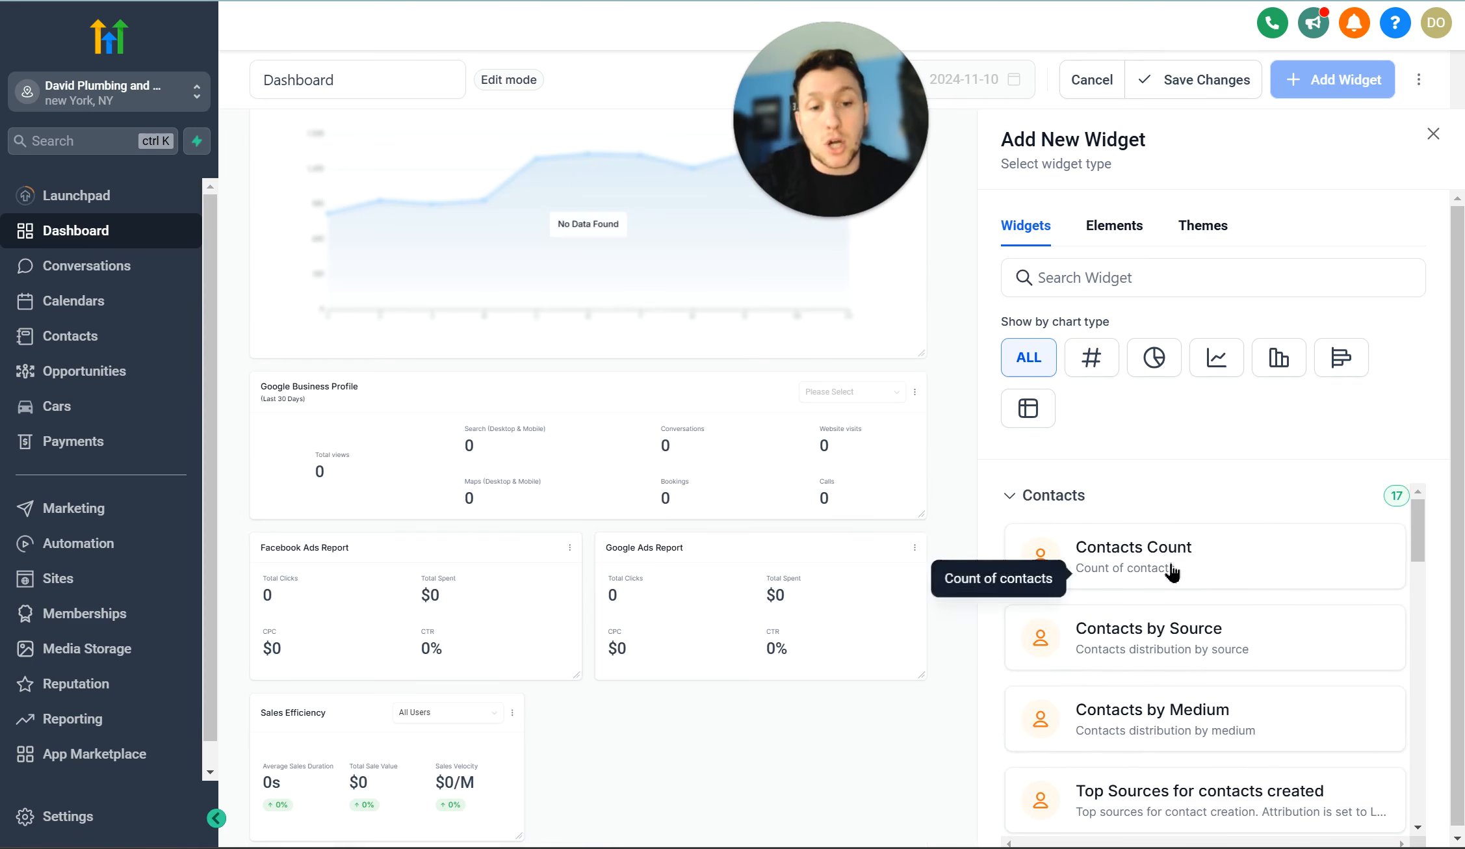
pyautogui.click(1171, 572)
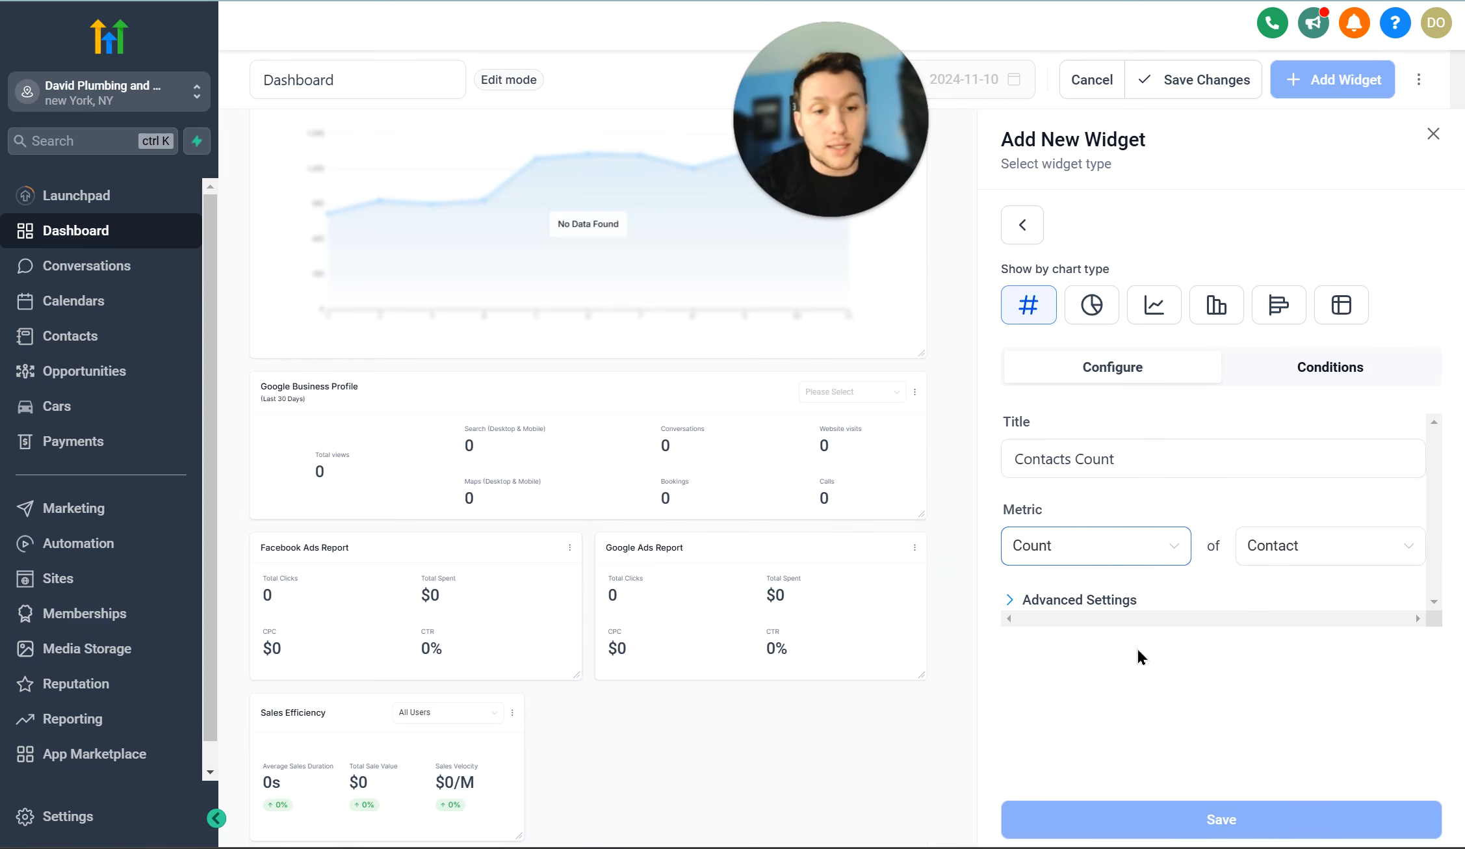
pyautogui.click(1255, 818)
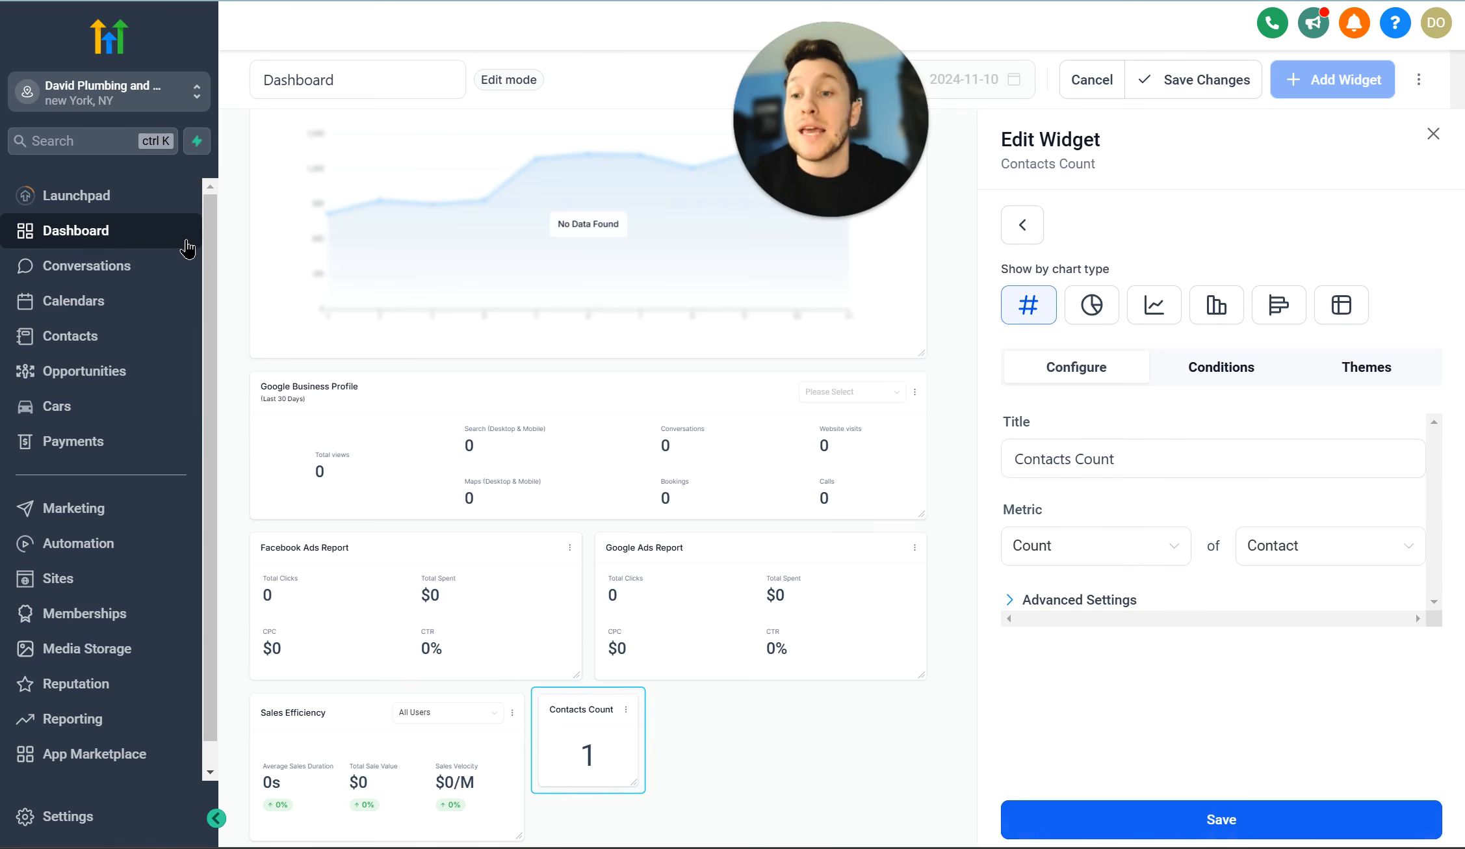
# Open the dashboard in a new browser tab, look over its widgets, and put the dashboard into edit mode.
pyautogui.rightClick(139, 237)
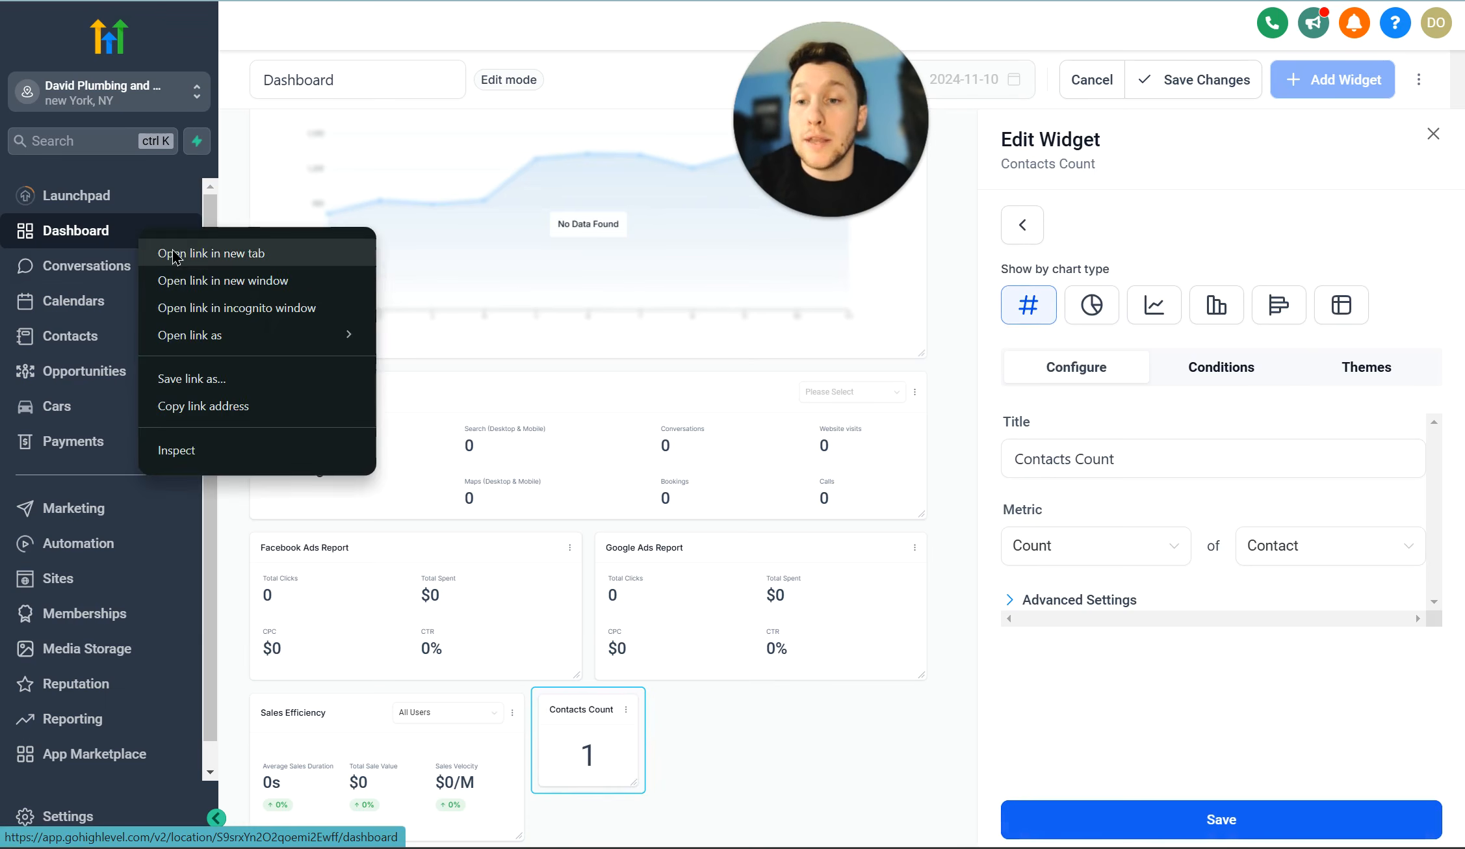
pyautogui.click(175, 253)
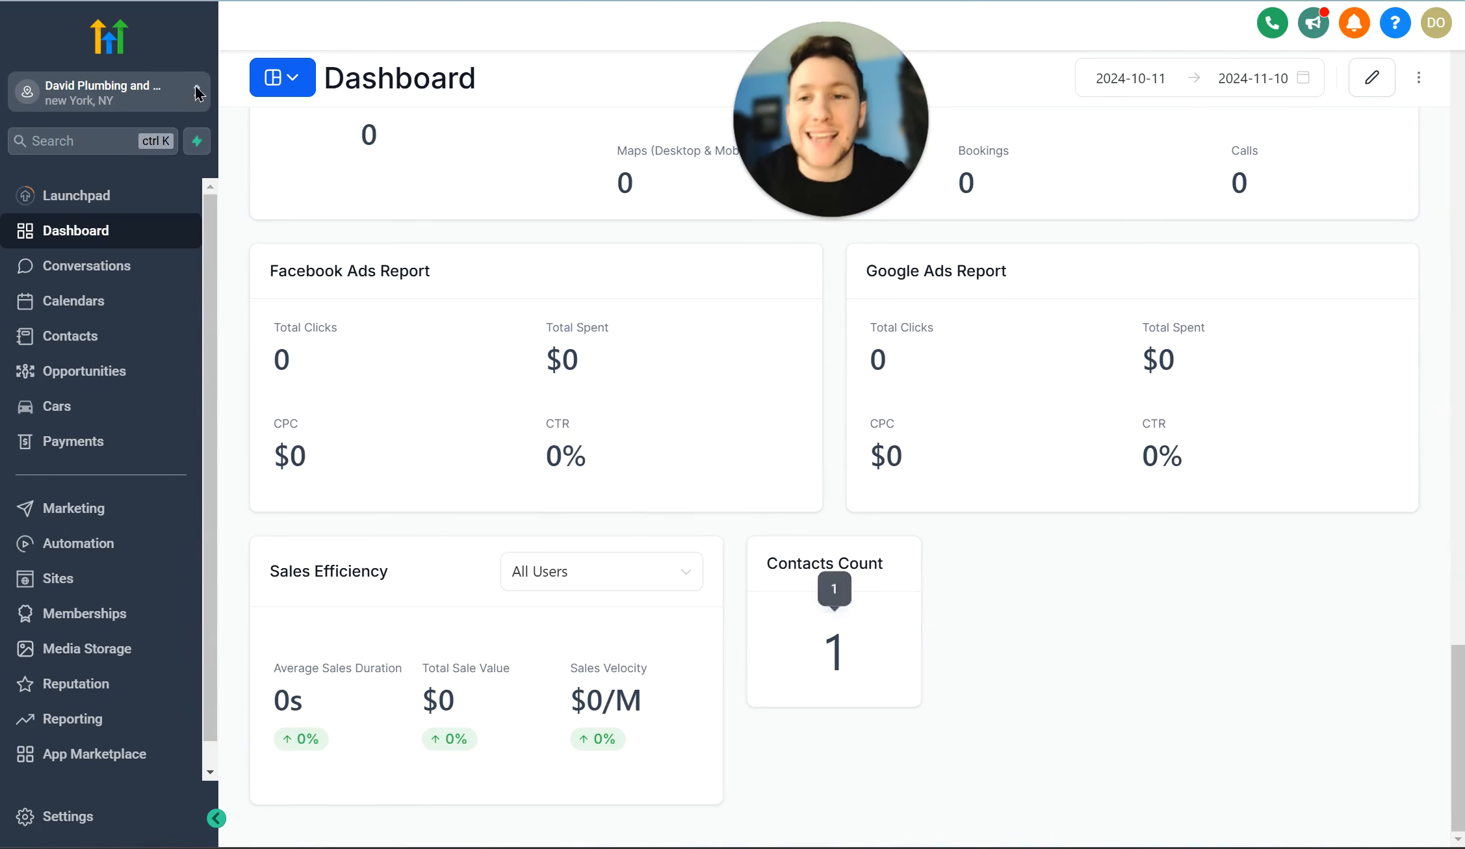
pyautogui.scroll(20, 804, 400)
pyautogui.scroll(-4, 803, 400)
pyautogui.click(1357, 72)
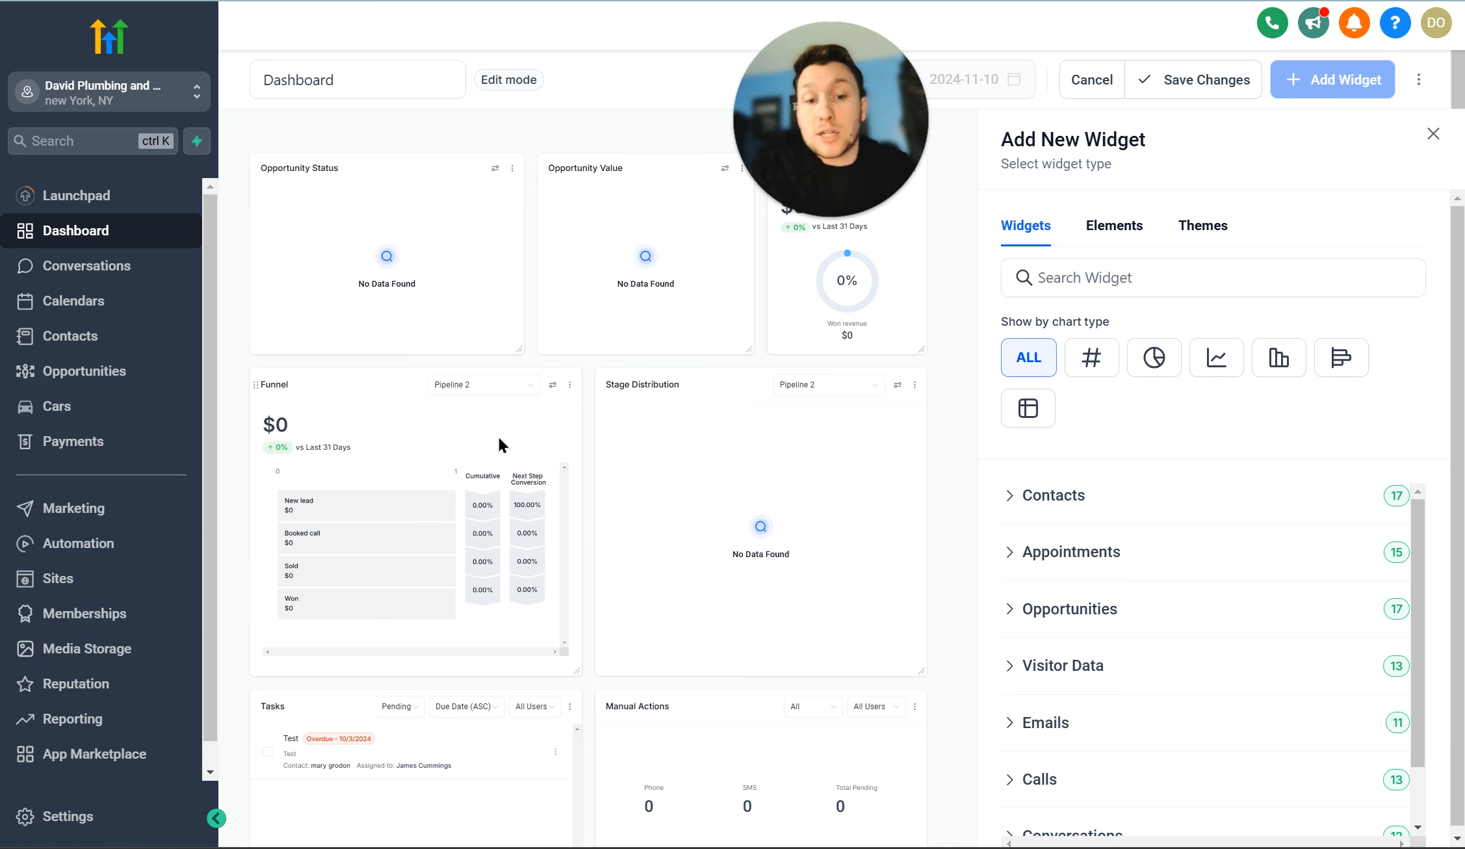
# Examine the categories of addable widgets and the widgets offered under General.
pyautogui.scroll(-2, 1142, 571)
pyautogui.scroll(2, 1149, 570)
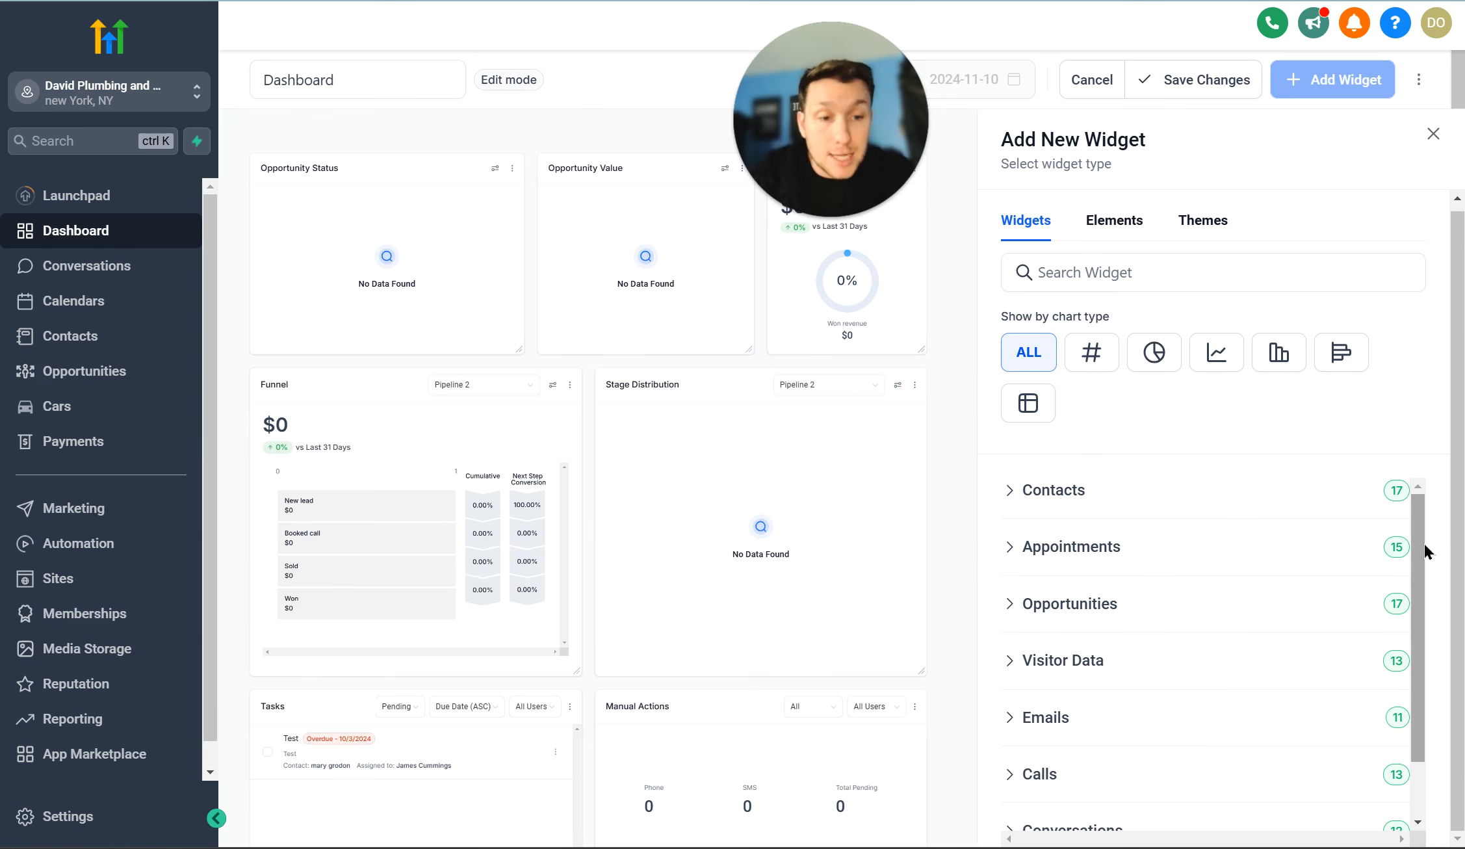
pyautogui.moveTo(1423, 545); pyautogui.dragTo(1419, 634)
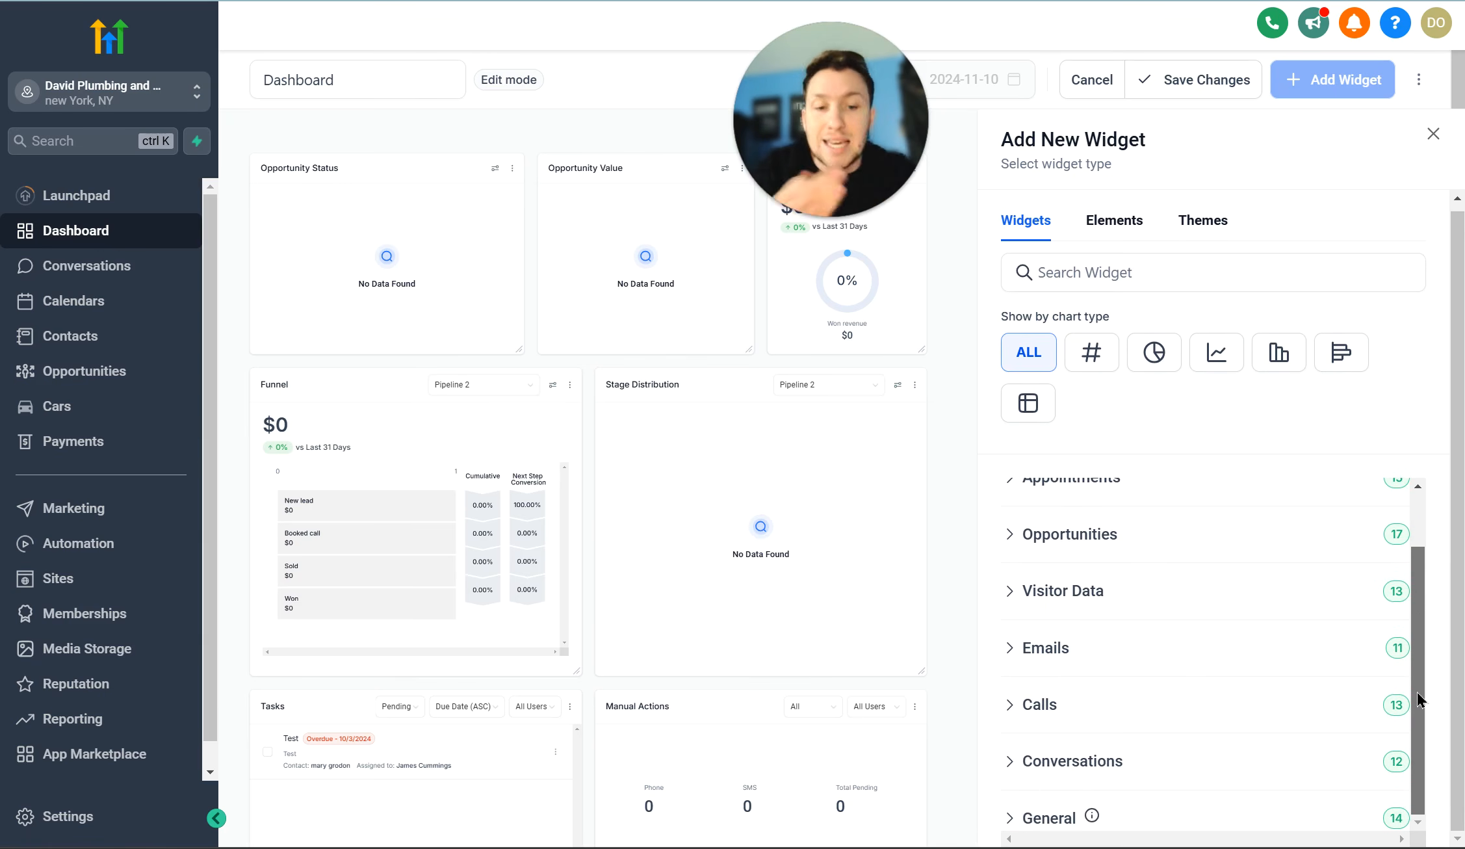
pyautogui.click(1049, 818)
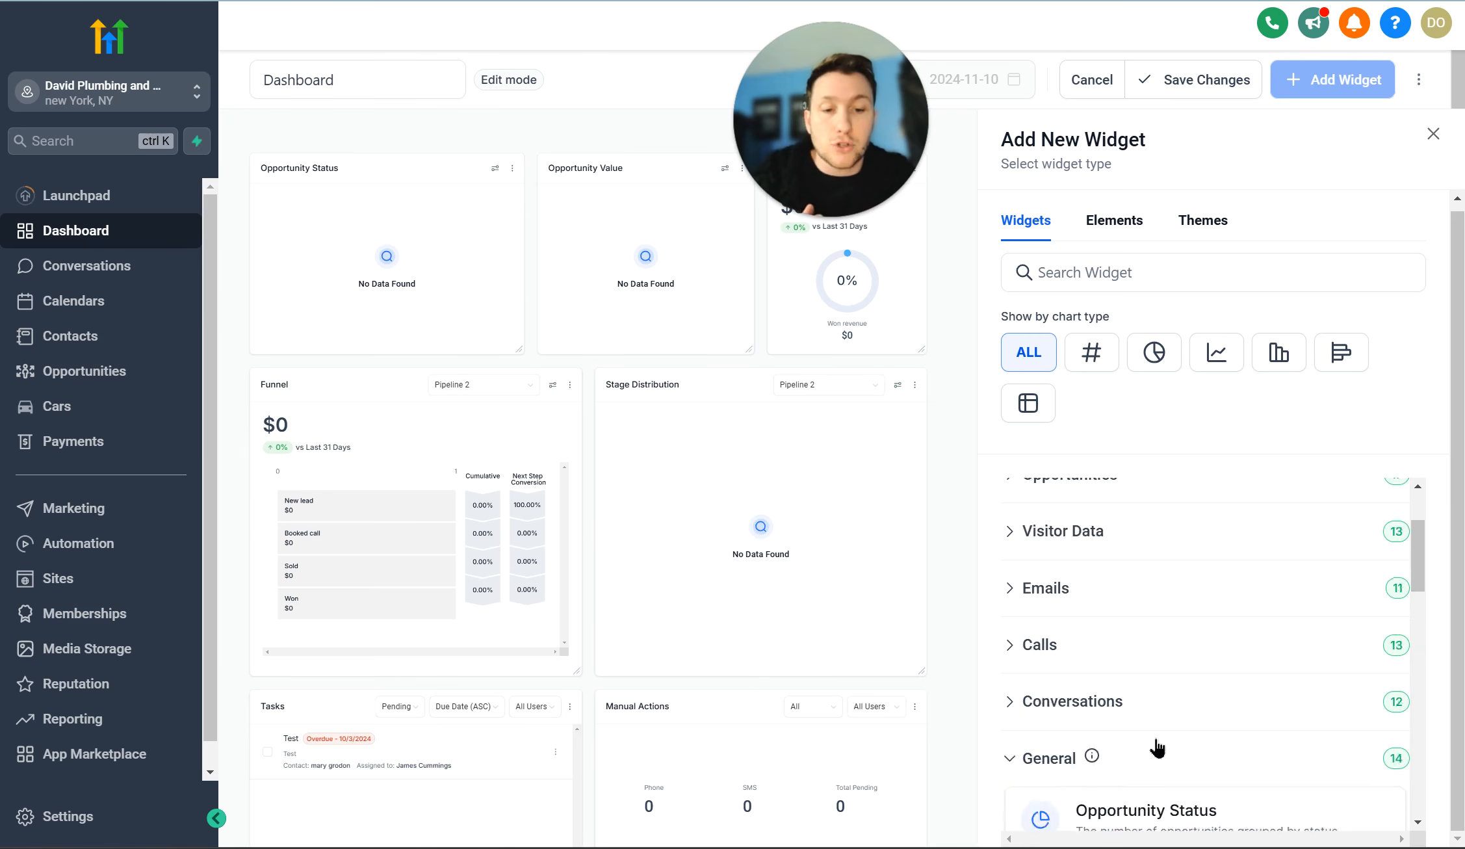
pyautogui.scroll(-8, 1157, 740)
pyautogui.scroll(4, 1158, 718)
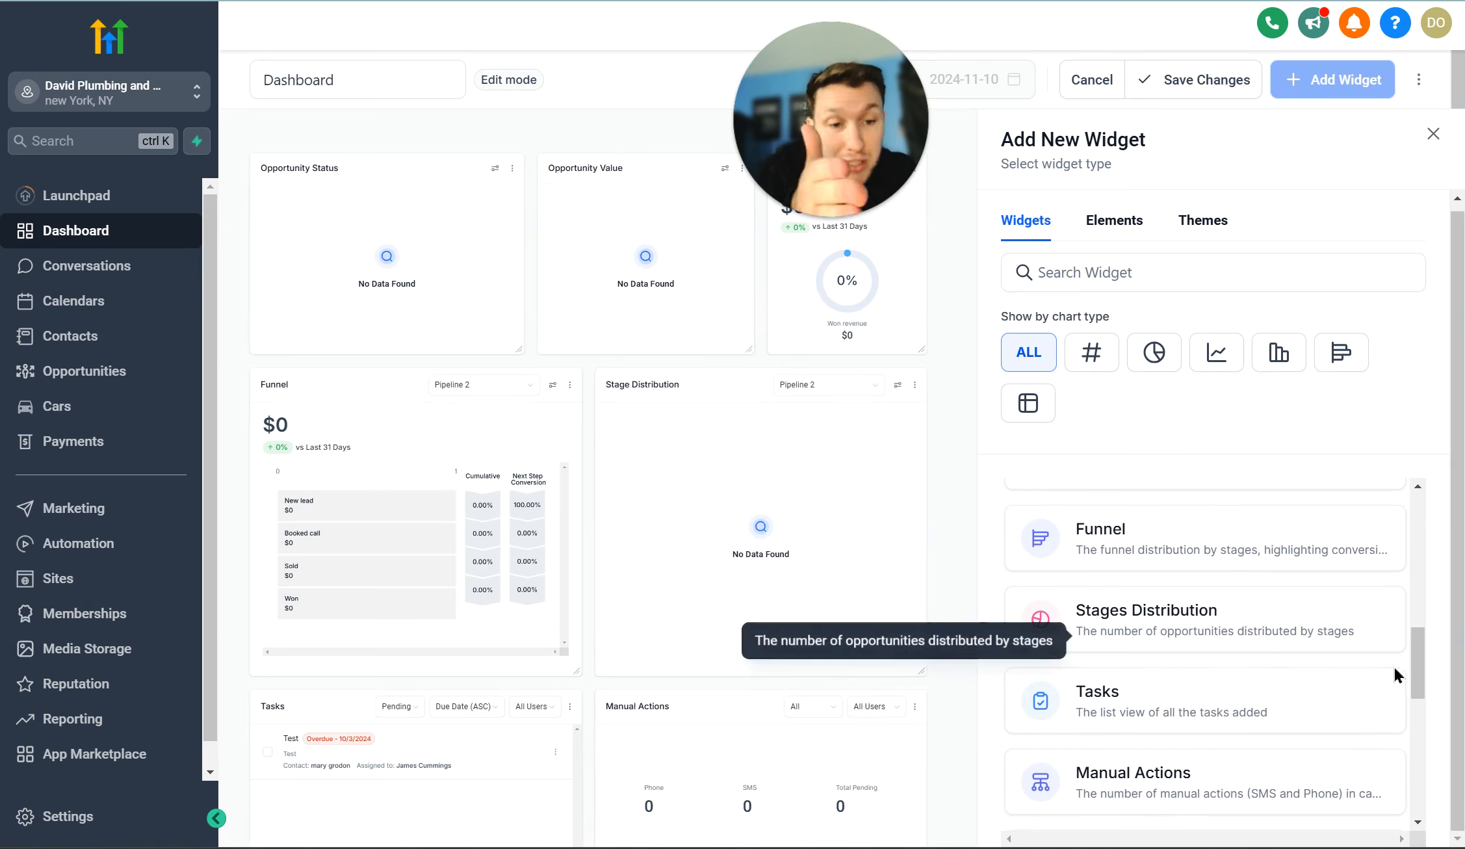
pyautogui.moveTo(1424, 660); pyautogui.dragTo(1404, 468)
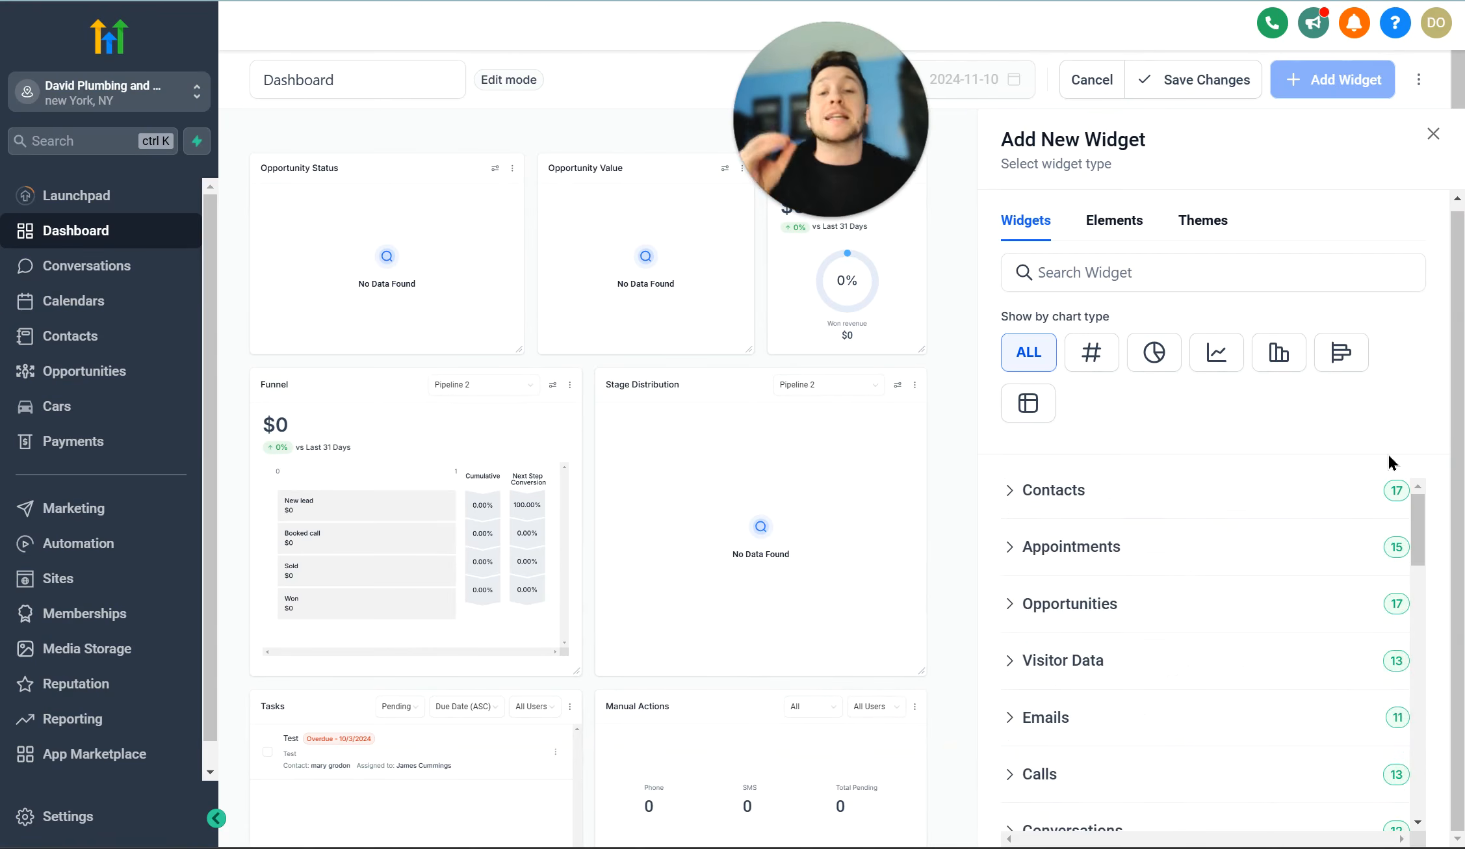
pyautogui.scroll(1, 1246, 453)
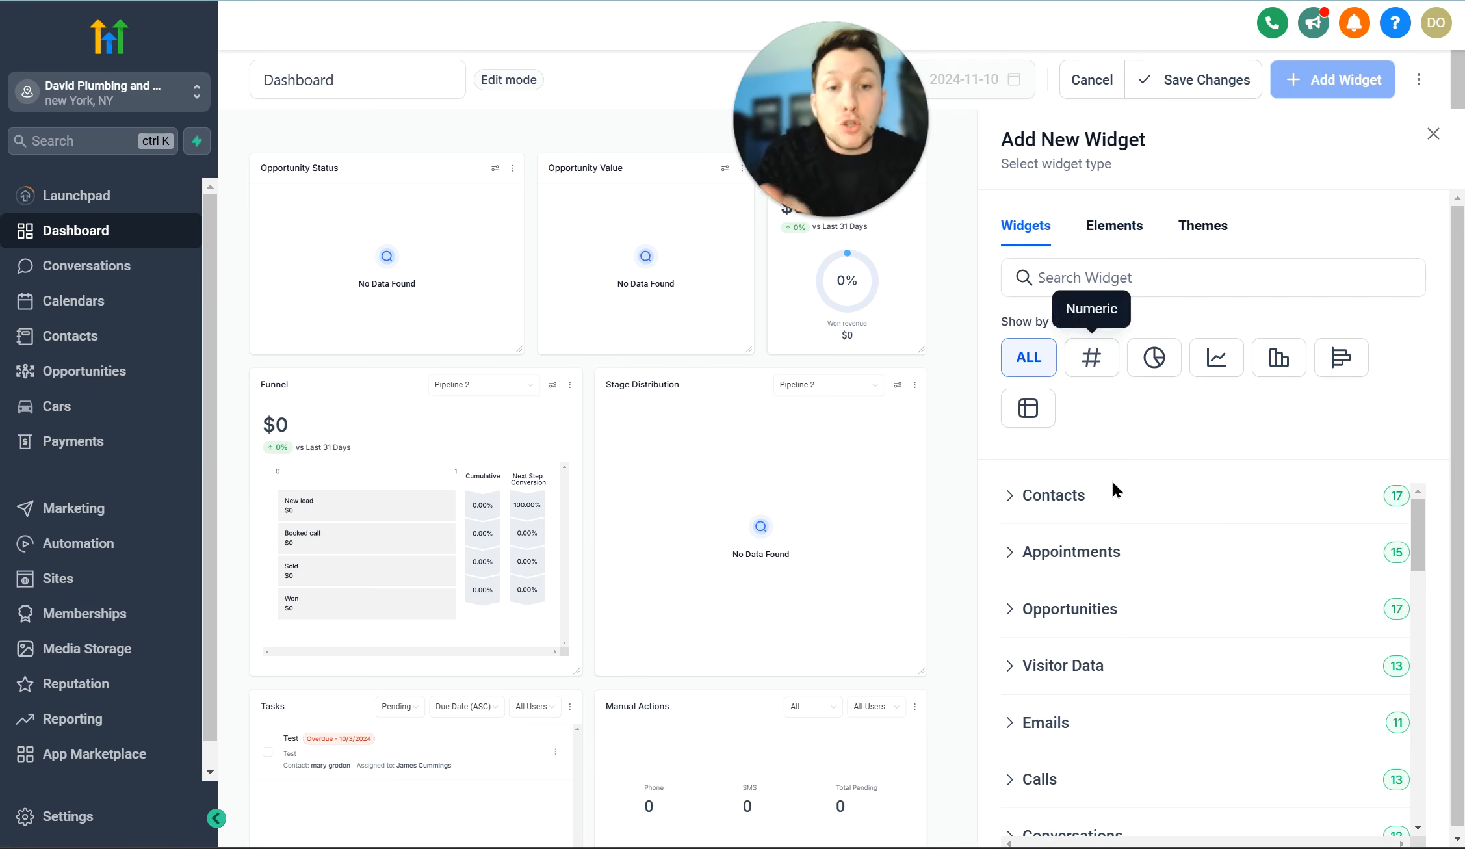
# Add the Appointment Comparison by Source widget from Appointments, with the metric Count of Appointment grouped by Calendar.
pyautogui.click(1070, 506)
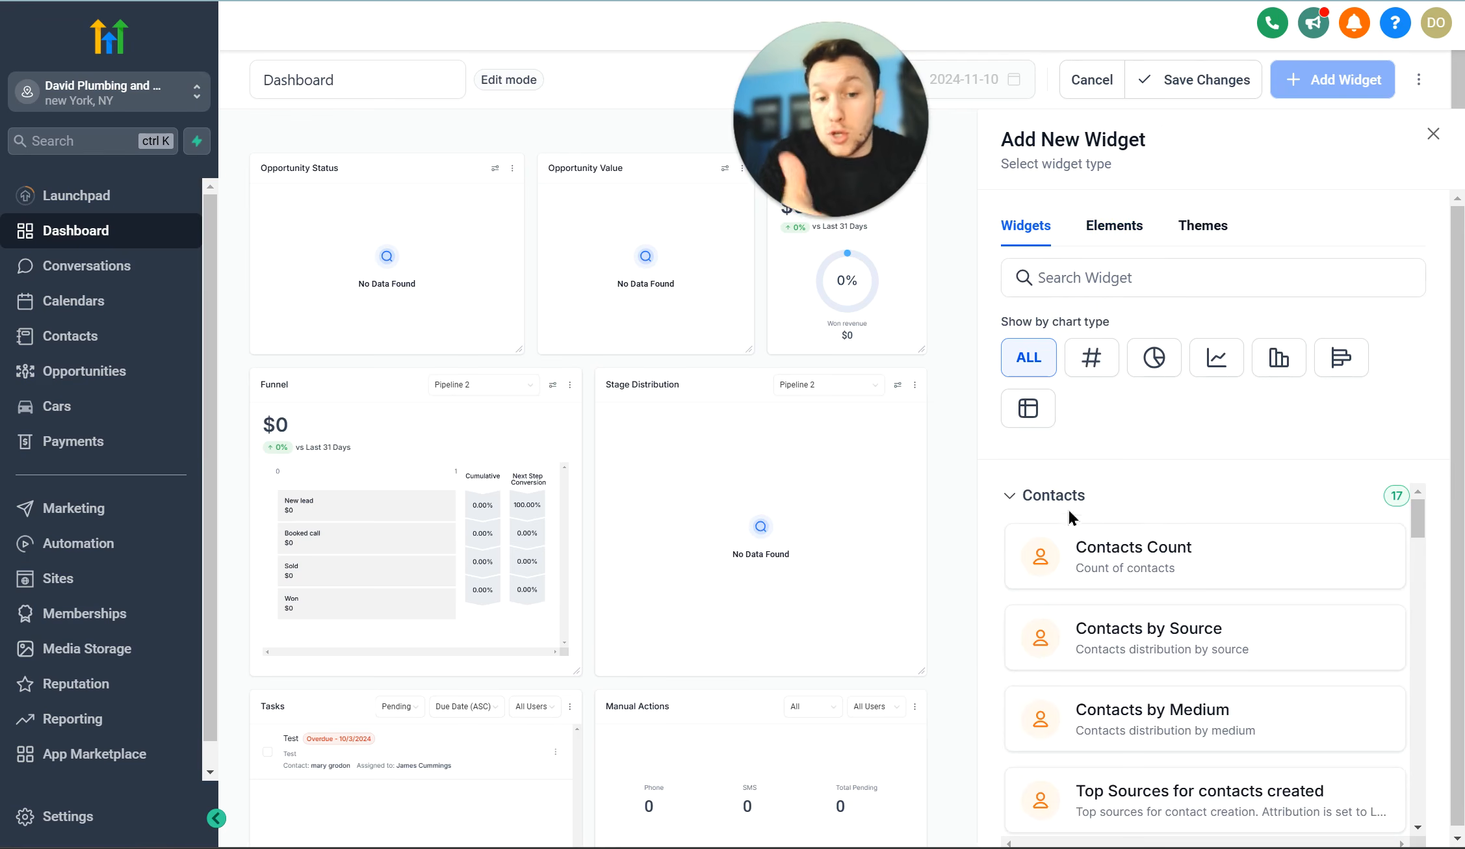
pyautogui.click(1058, 502)
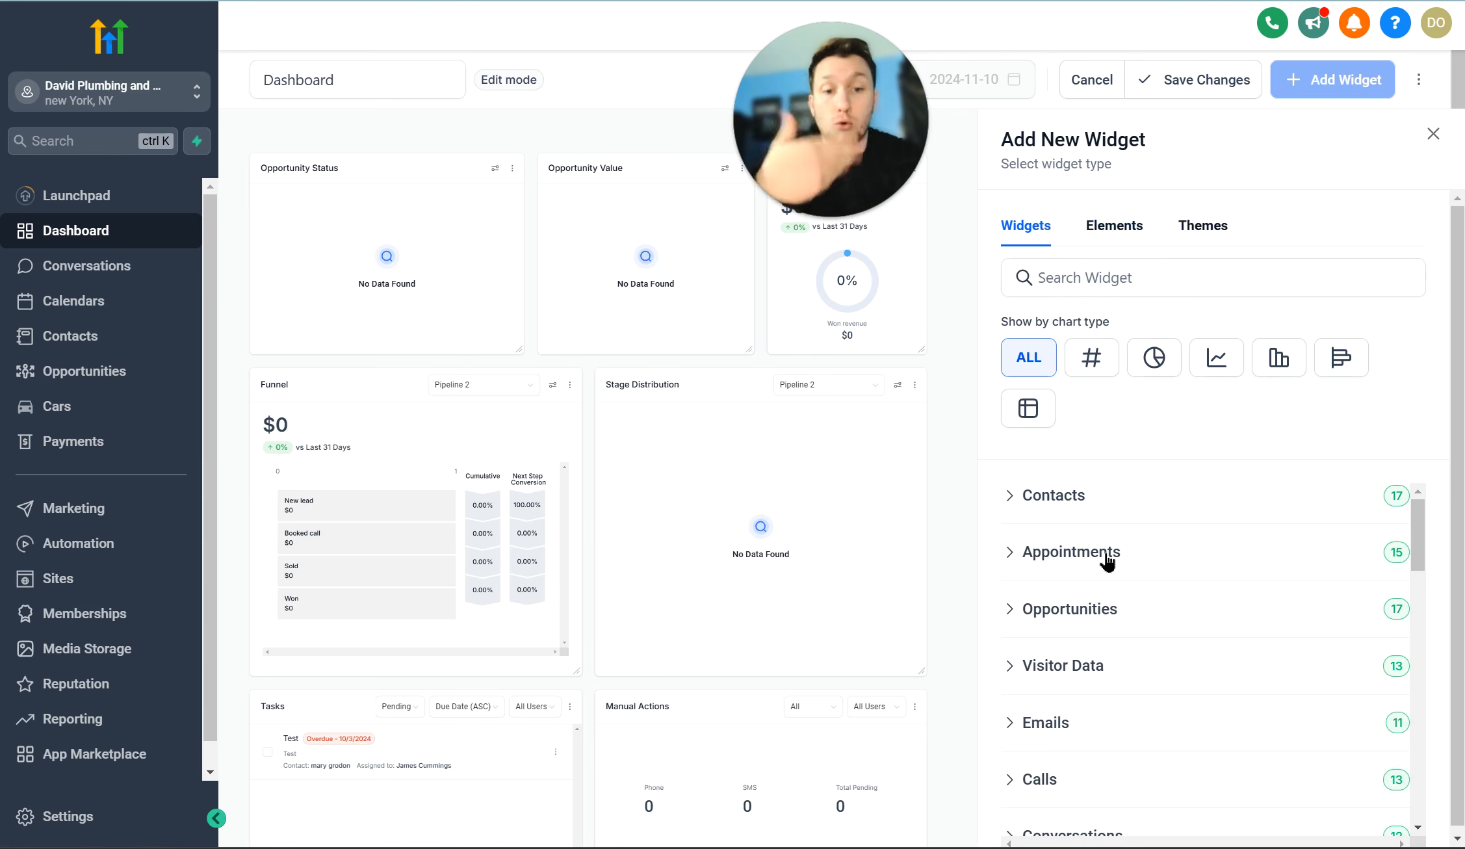
pyautogui.click(1106, 563)
pyautogui.scroll(-8, 1099, 598)
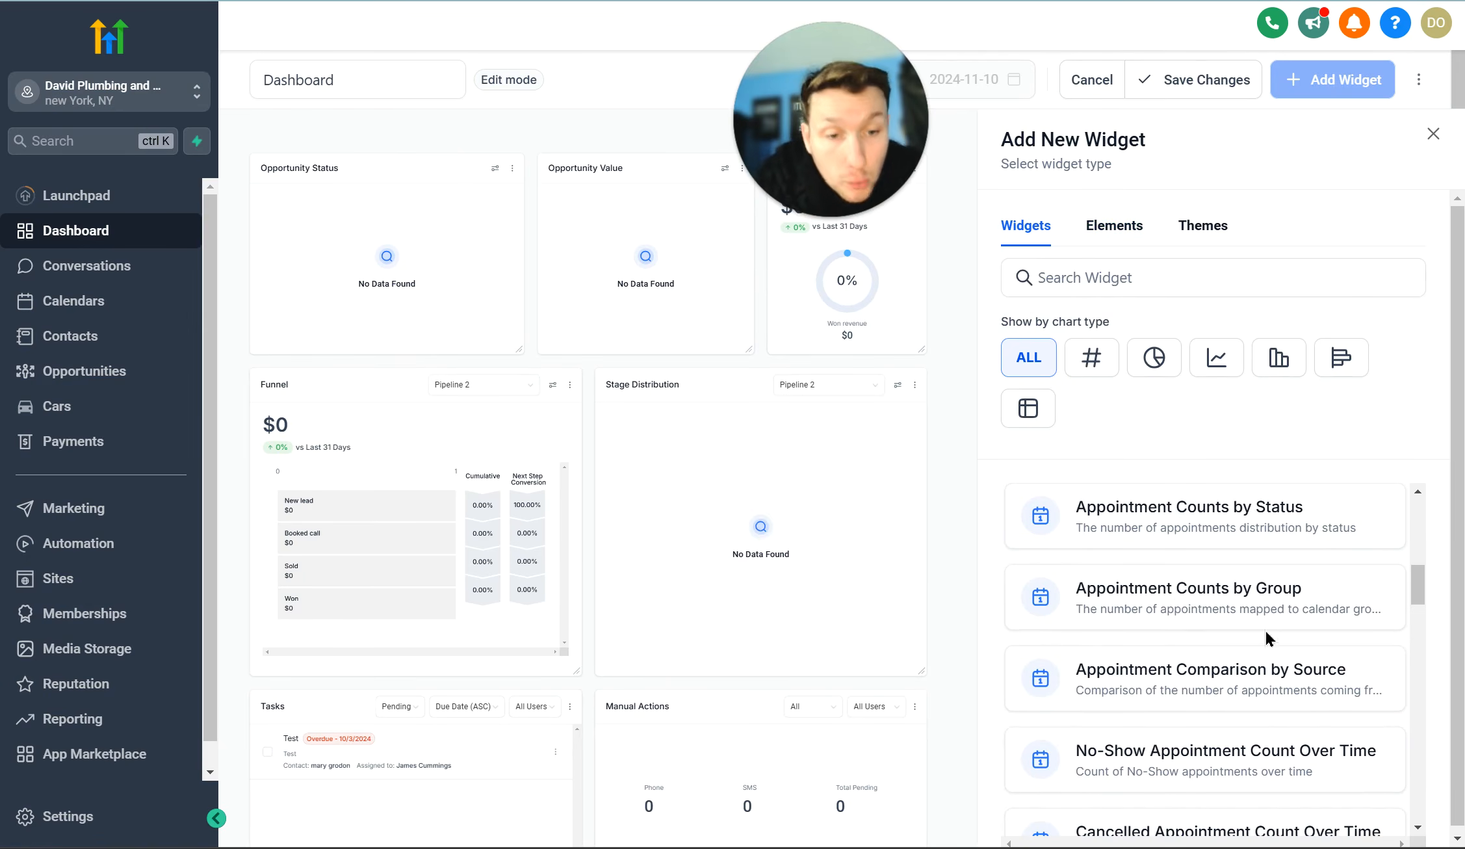
pyautogui.click(1259, 697)
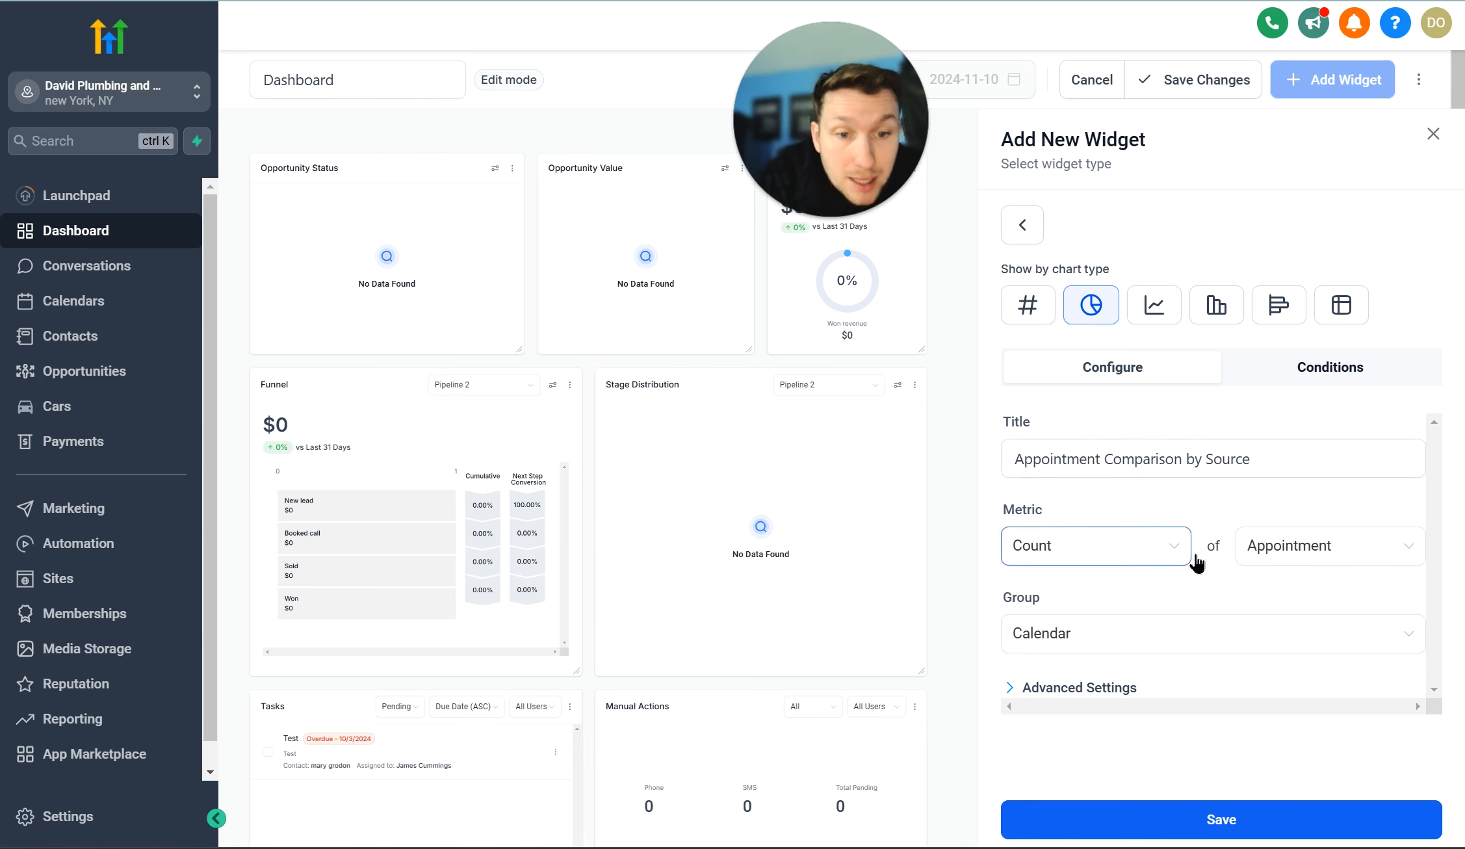
pyautogui.click(1146, 625)
pyautogui.click(1146, 592)
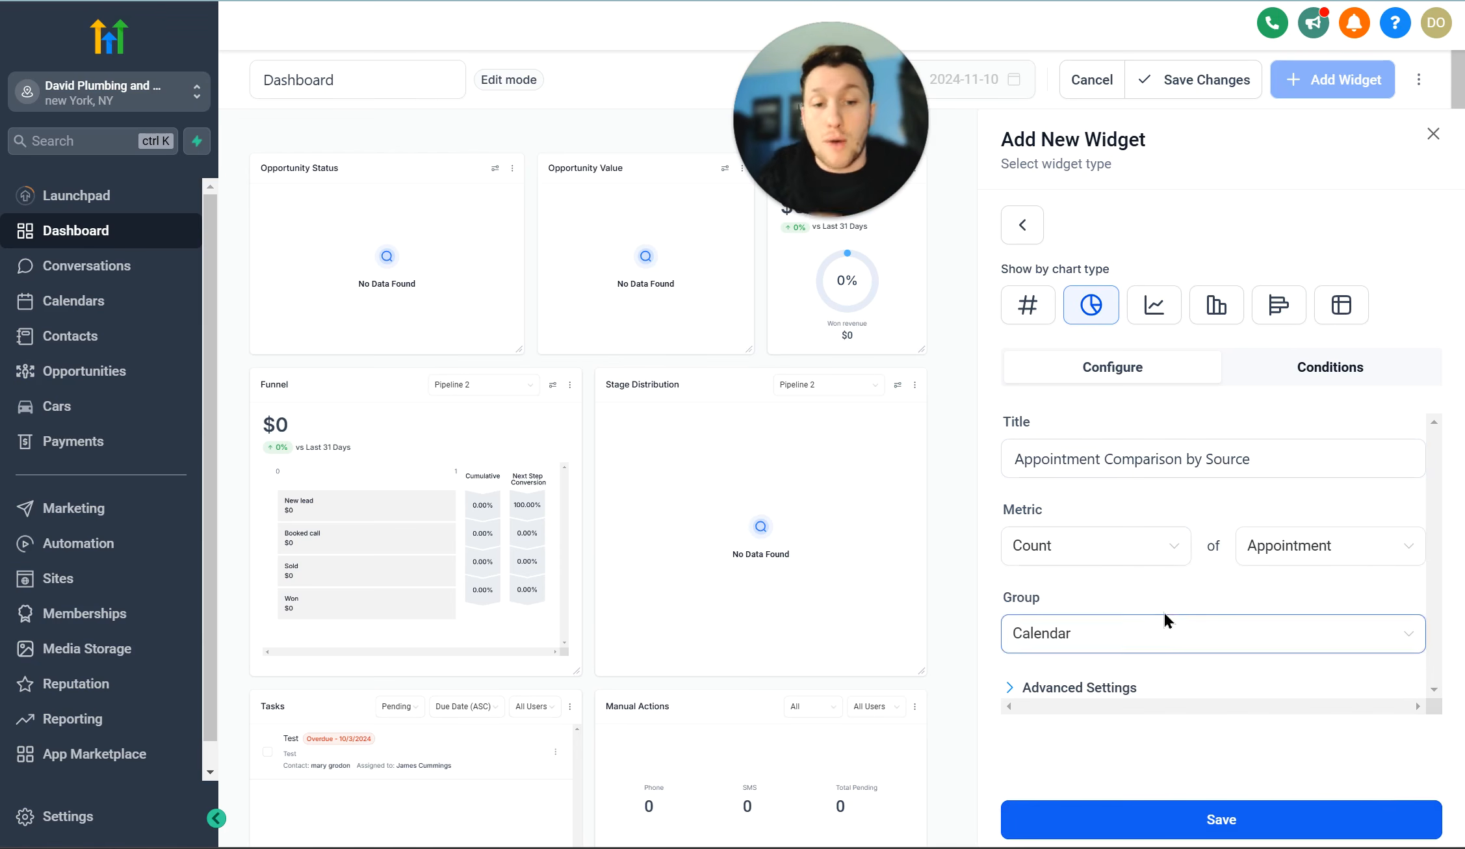
pyautogui.click(1251, 818)
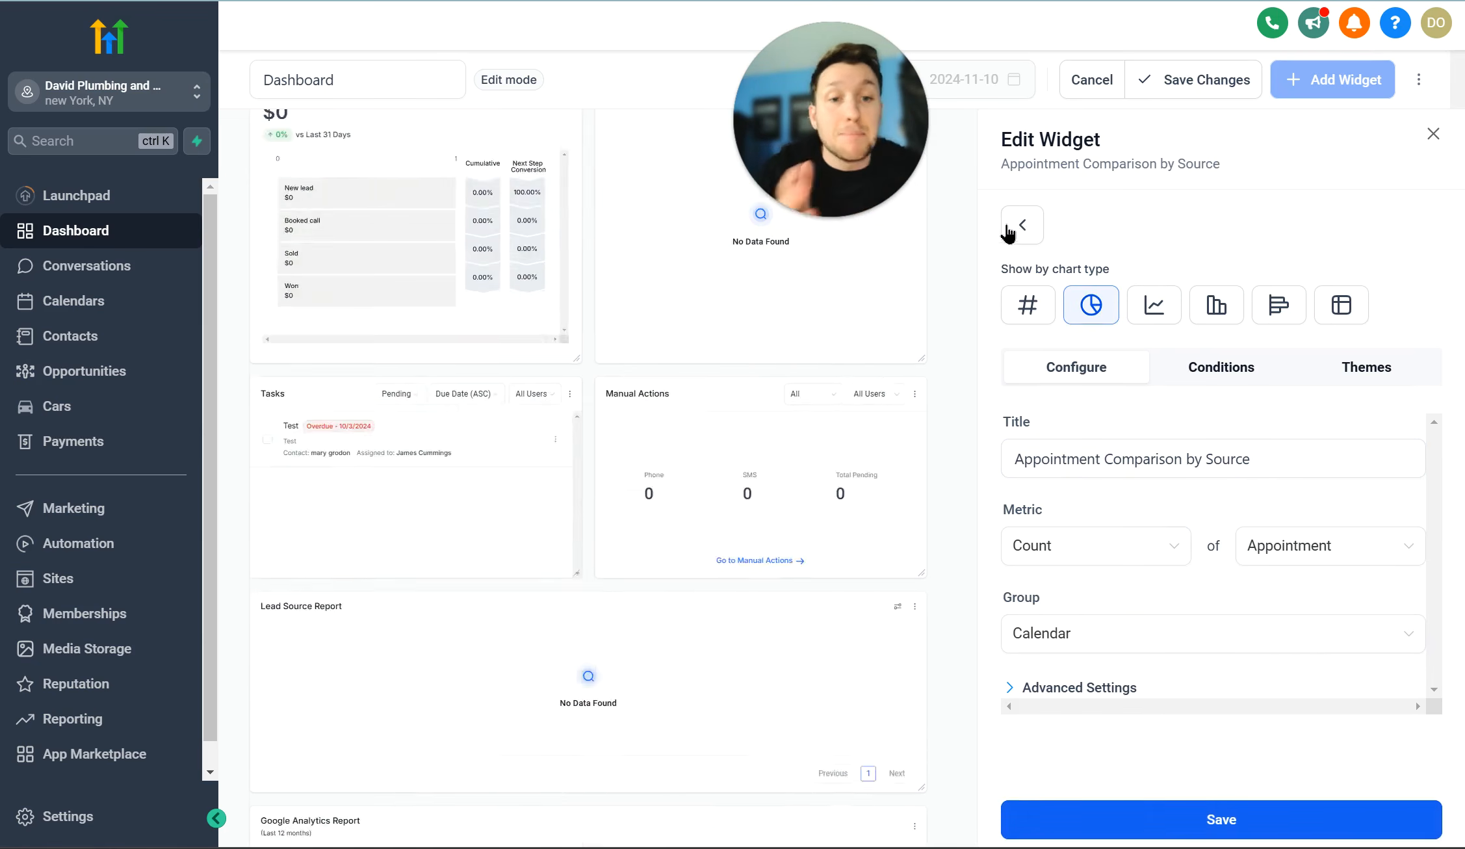
# Review the elements and themes available for the dashboard, return to the widget choices, and close them.
pyautogui.click(1012, 229)
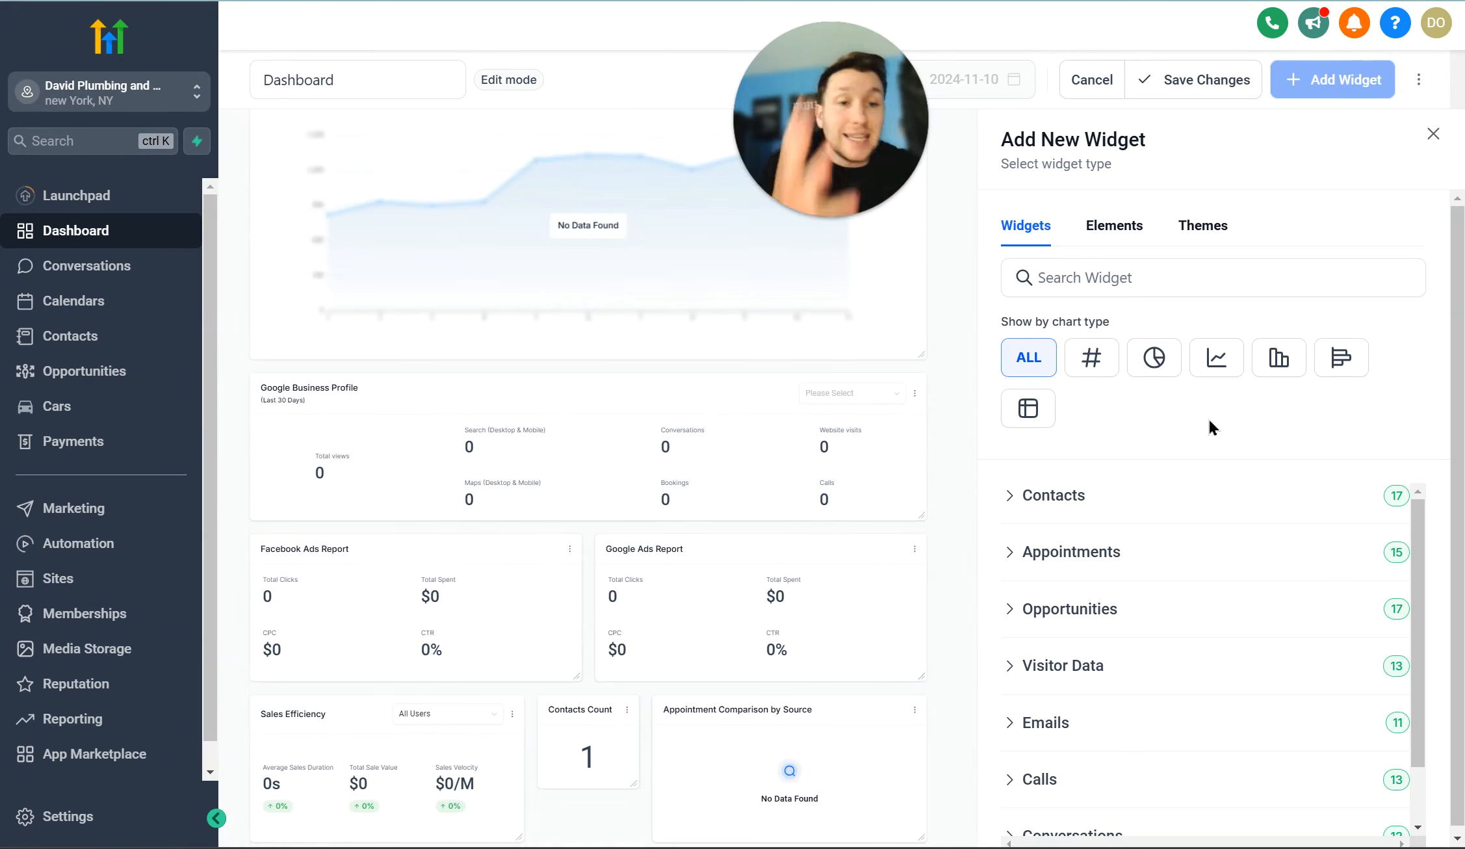
pyautogui.click(1115, 226)
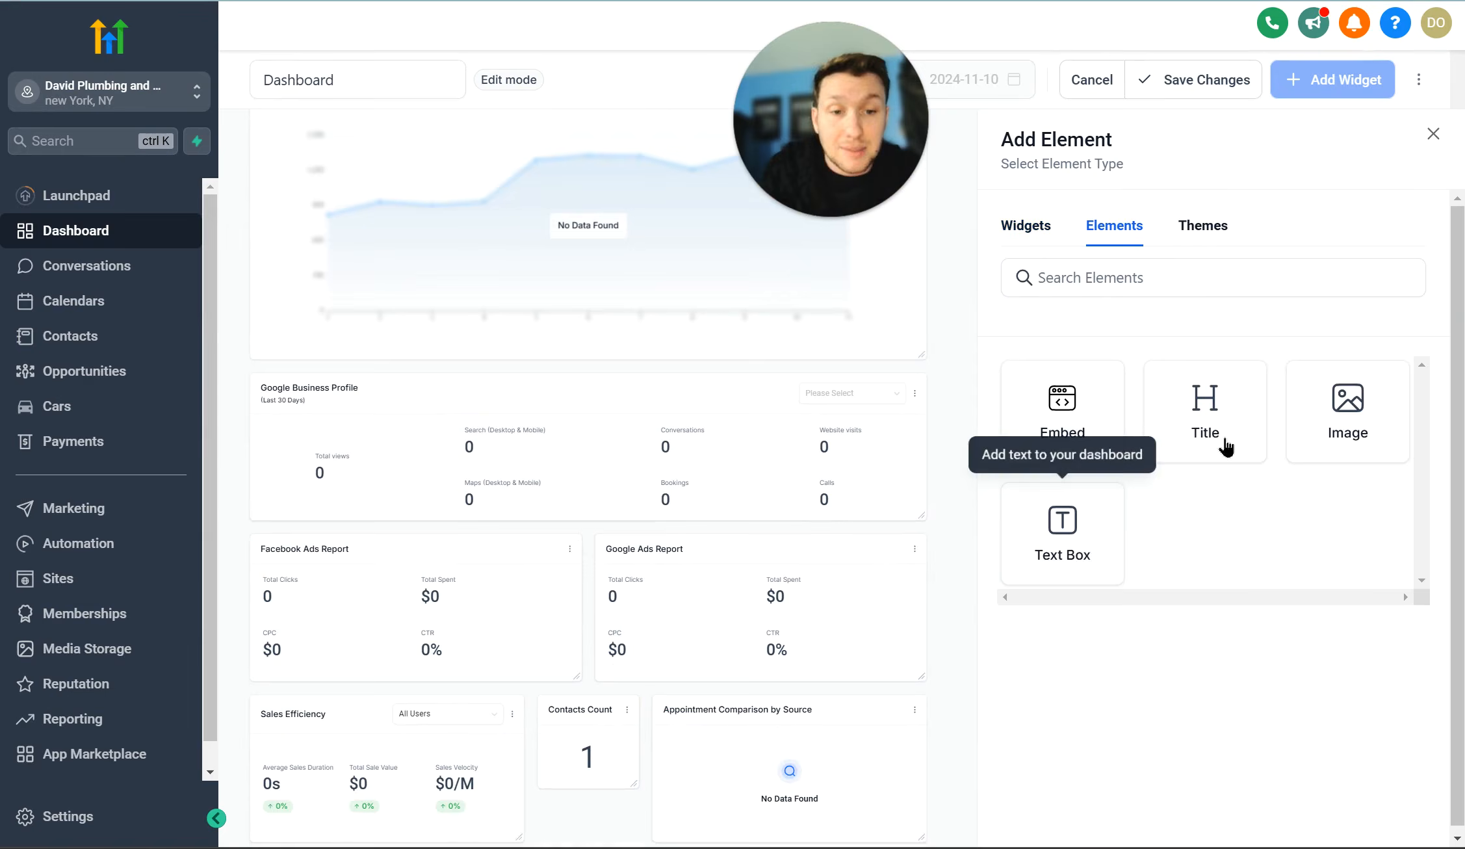
pyautogui.click(1206, 227)
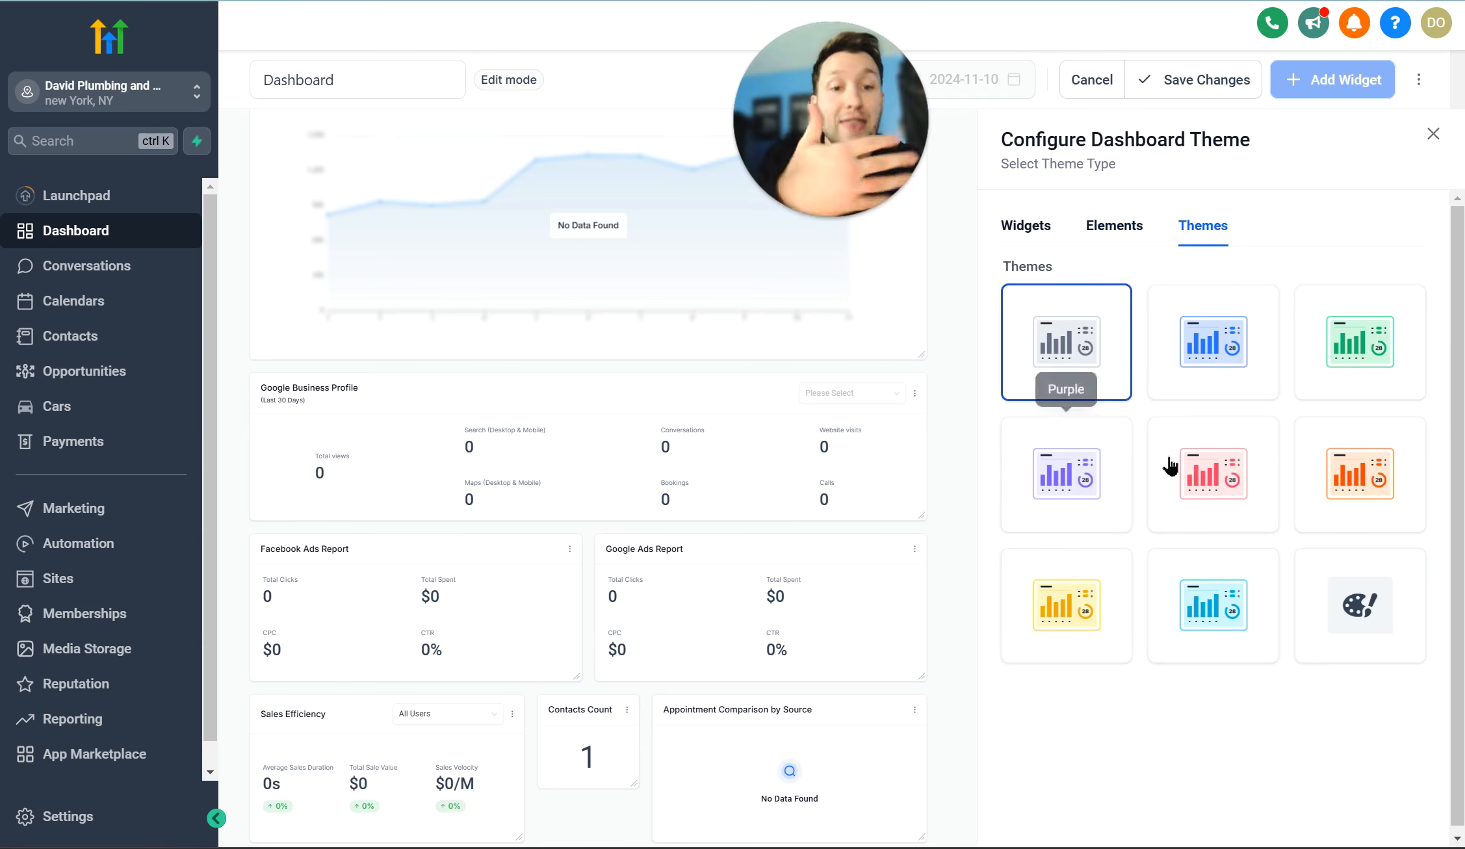
pyautogui.click(1032, 228)
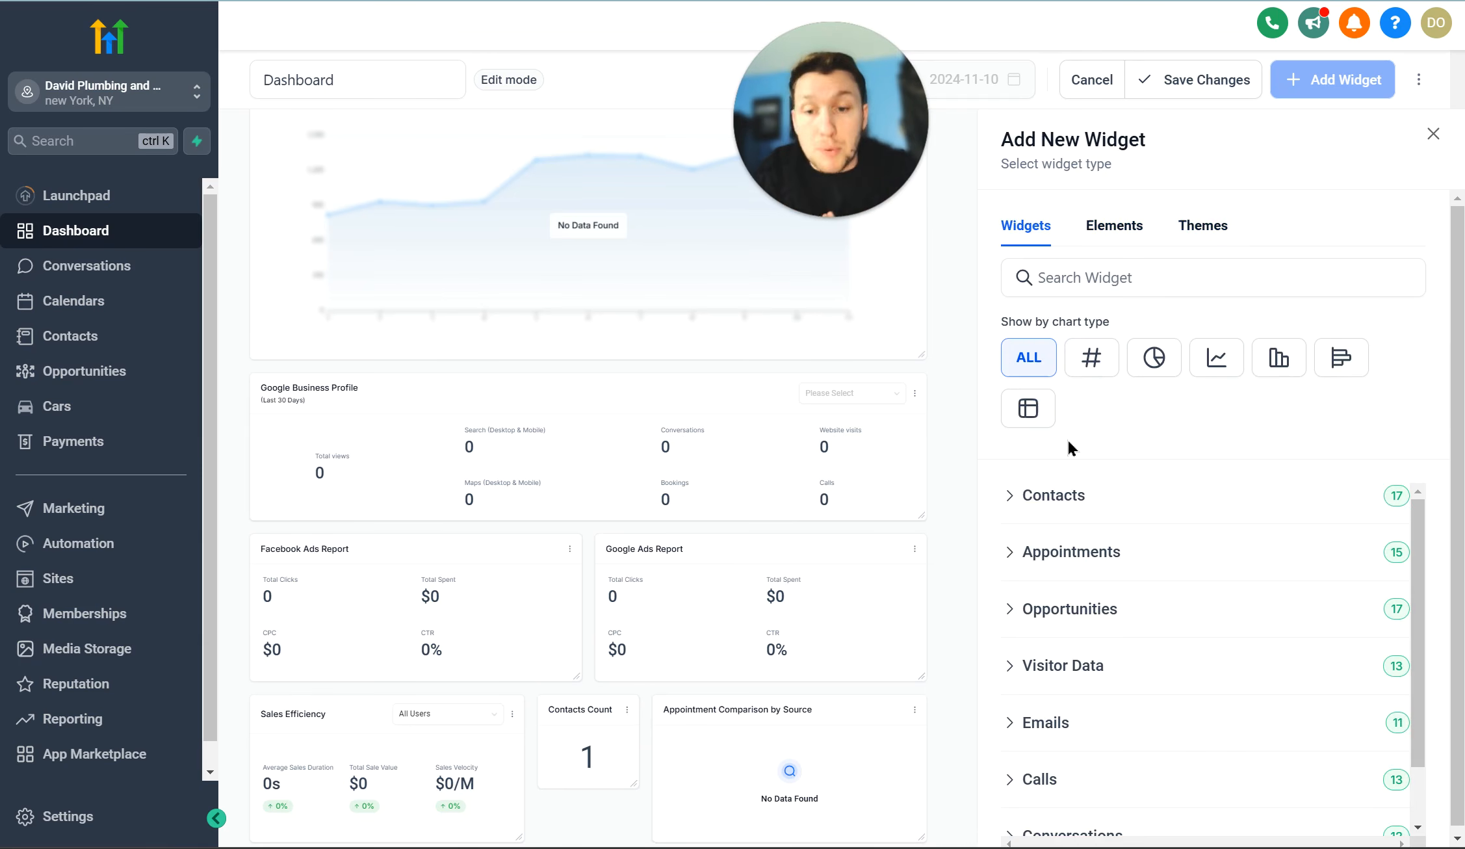
pyautogui.scroll(-10, 475, 446)
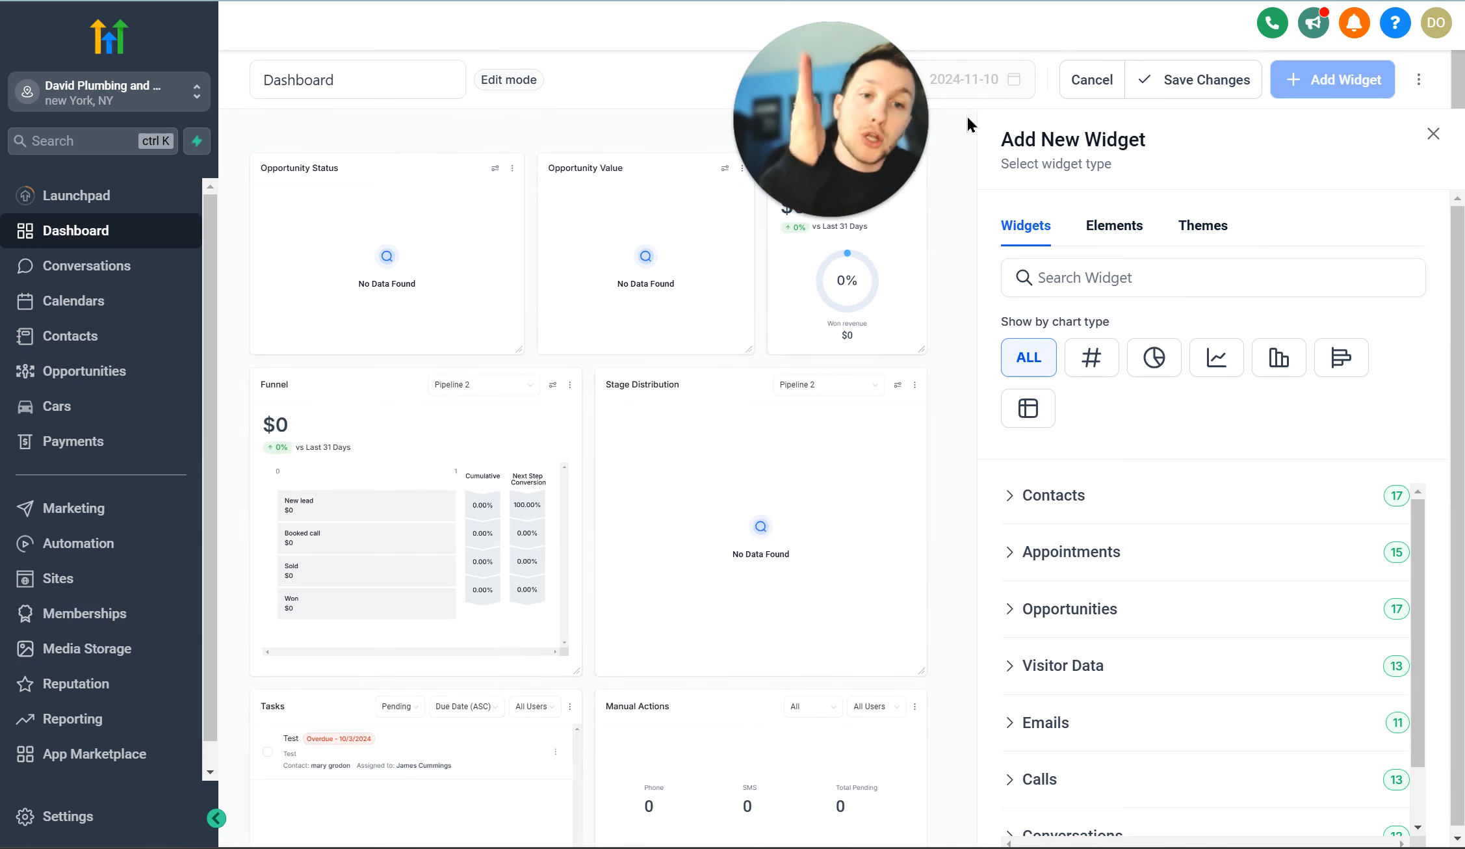
pyautogui.click(1432, 135)
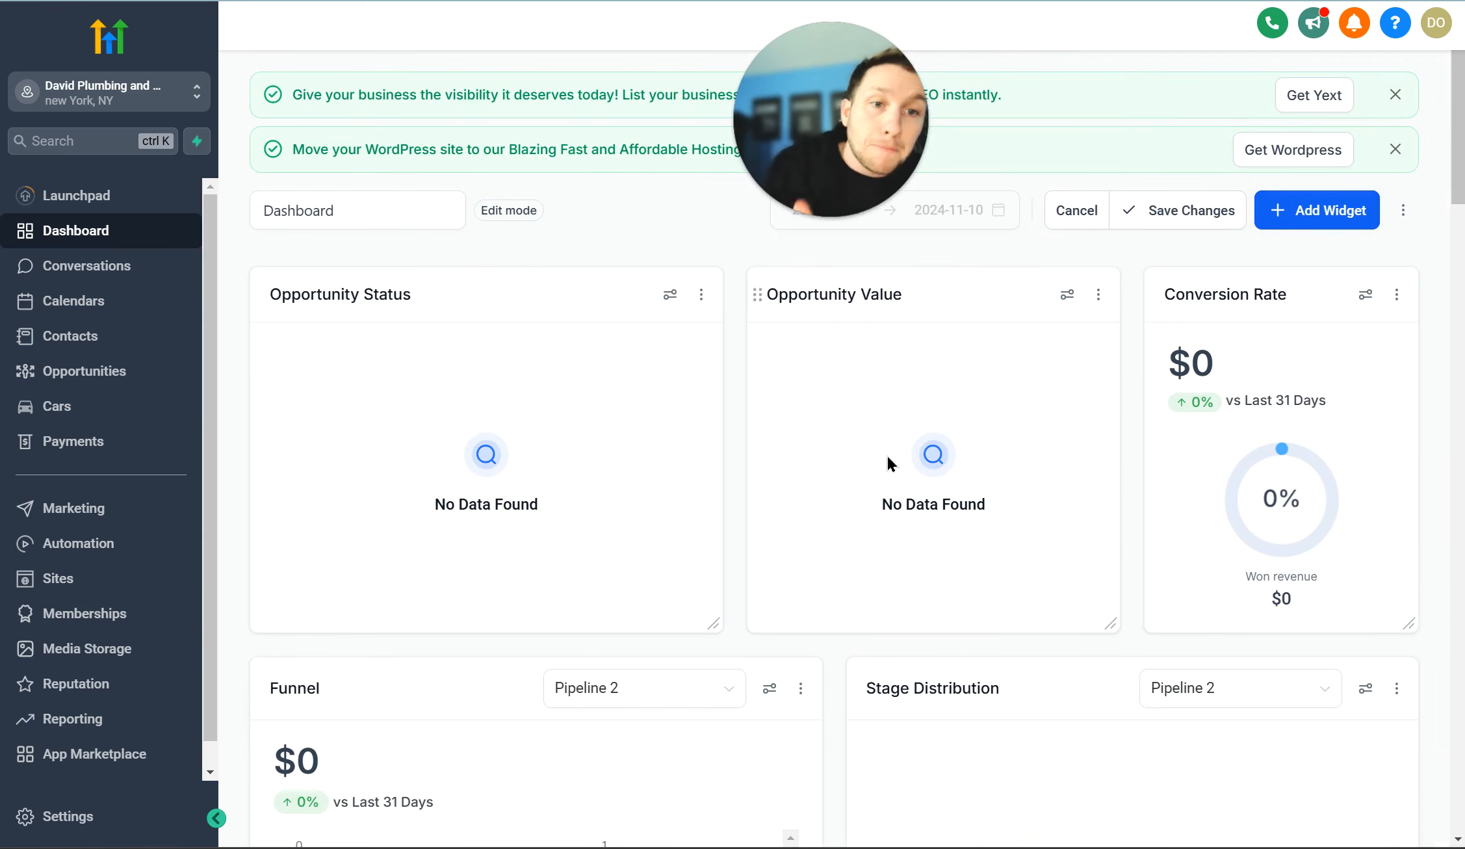
# Look over the addable widget categories once more, close them, and review the dashboard being edited.
pyautogui.click(1310, 210)
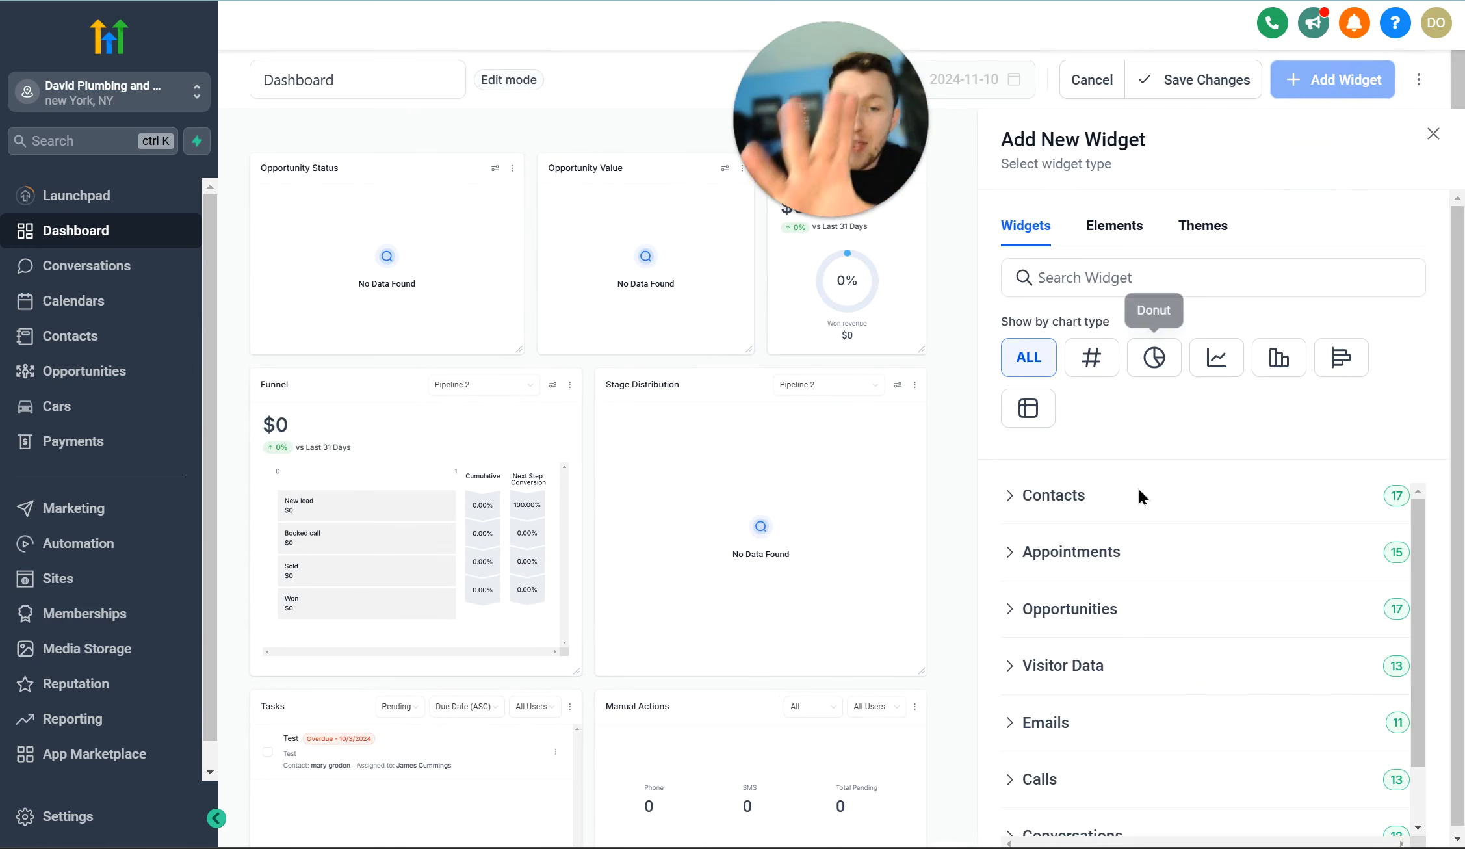
pyautogui.scroll(-2, 1147, 553)
pyautogui.scroll(2, 1227, 591)
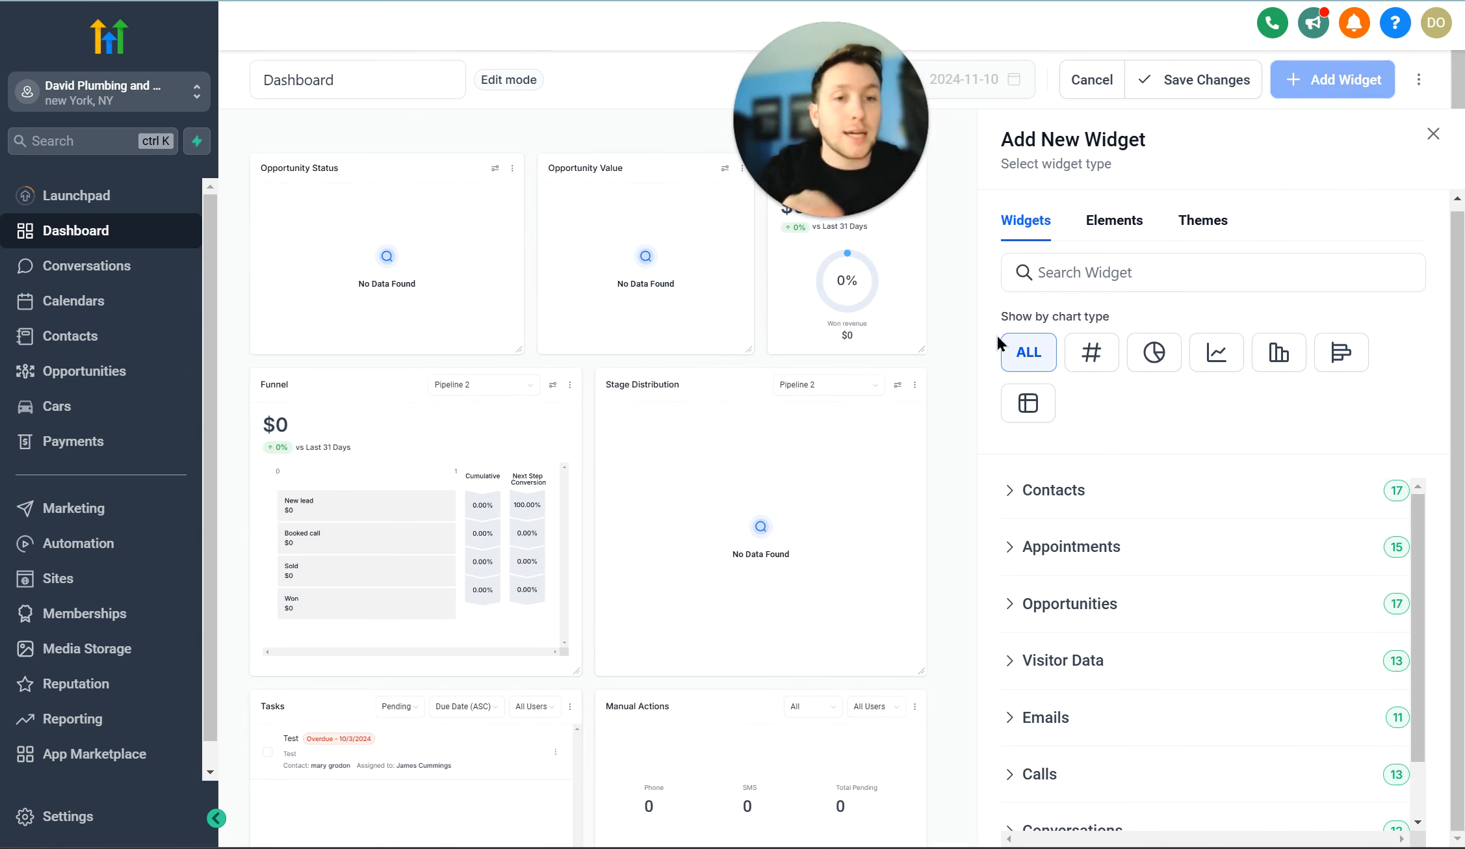
pyautogui.click(1432, 135)
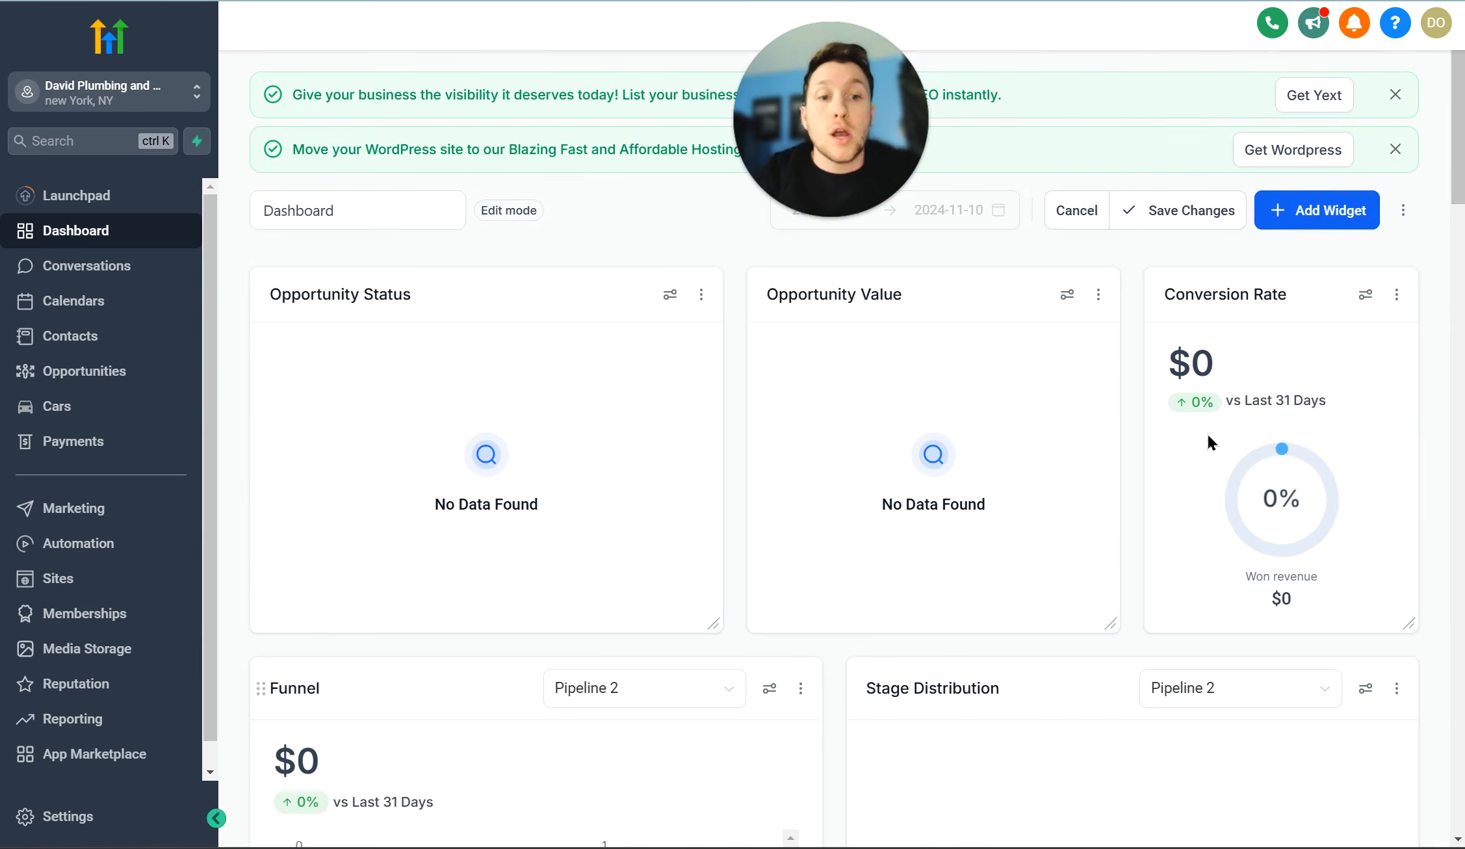
pyautogui.scroll(-10, 1004, 697)
pyautogui.scroll(10, 1056, 491)
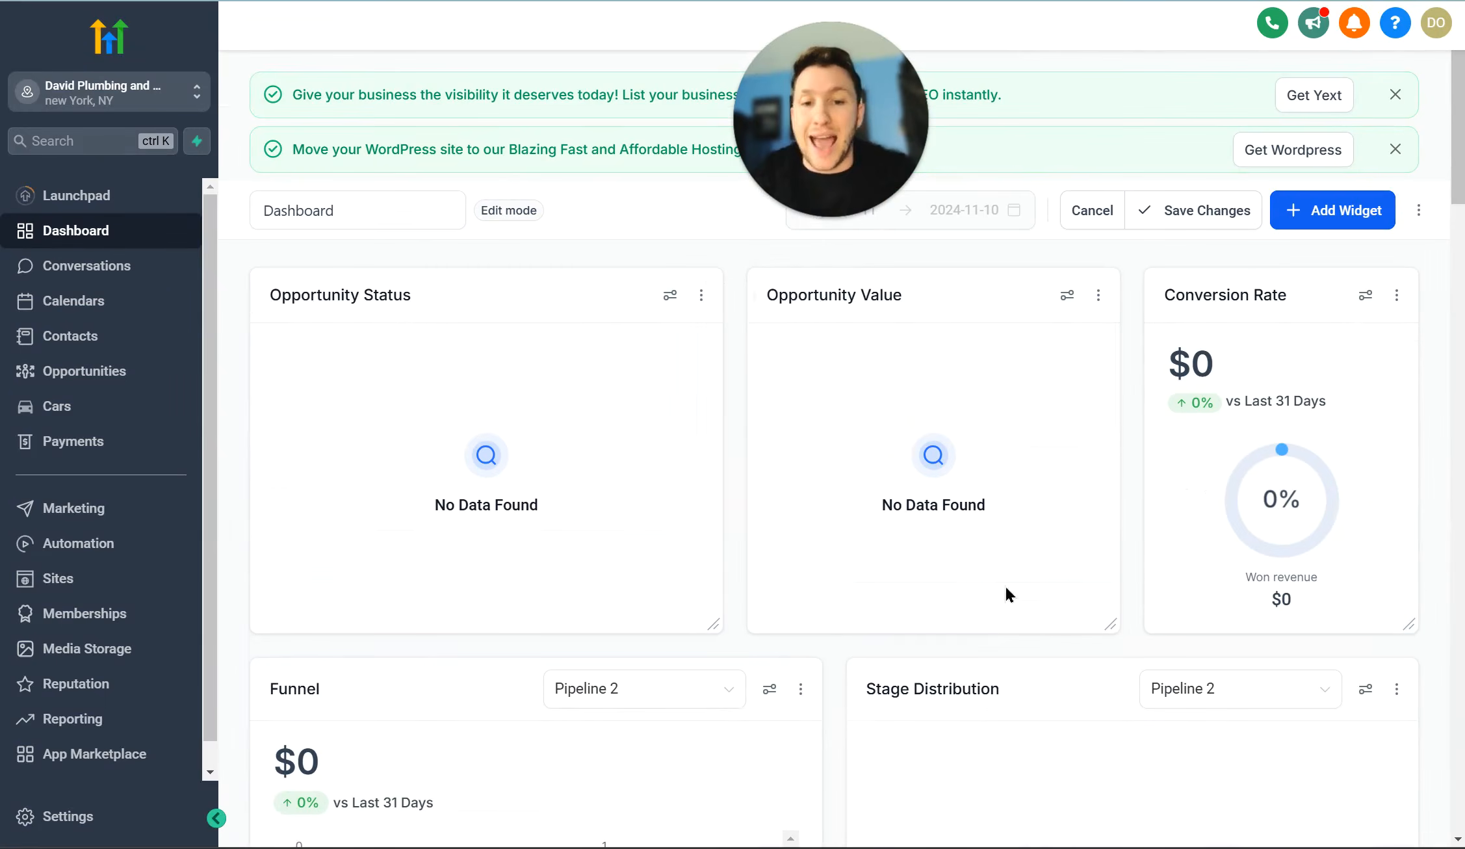
# Leave the dashboard with its unsaved changes discarded, revisit it briefly, and return to the Custom Reports overview in Reporting.
pyautogui.click(89, 720)
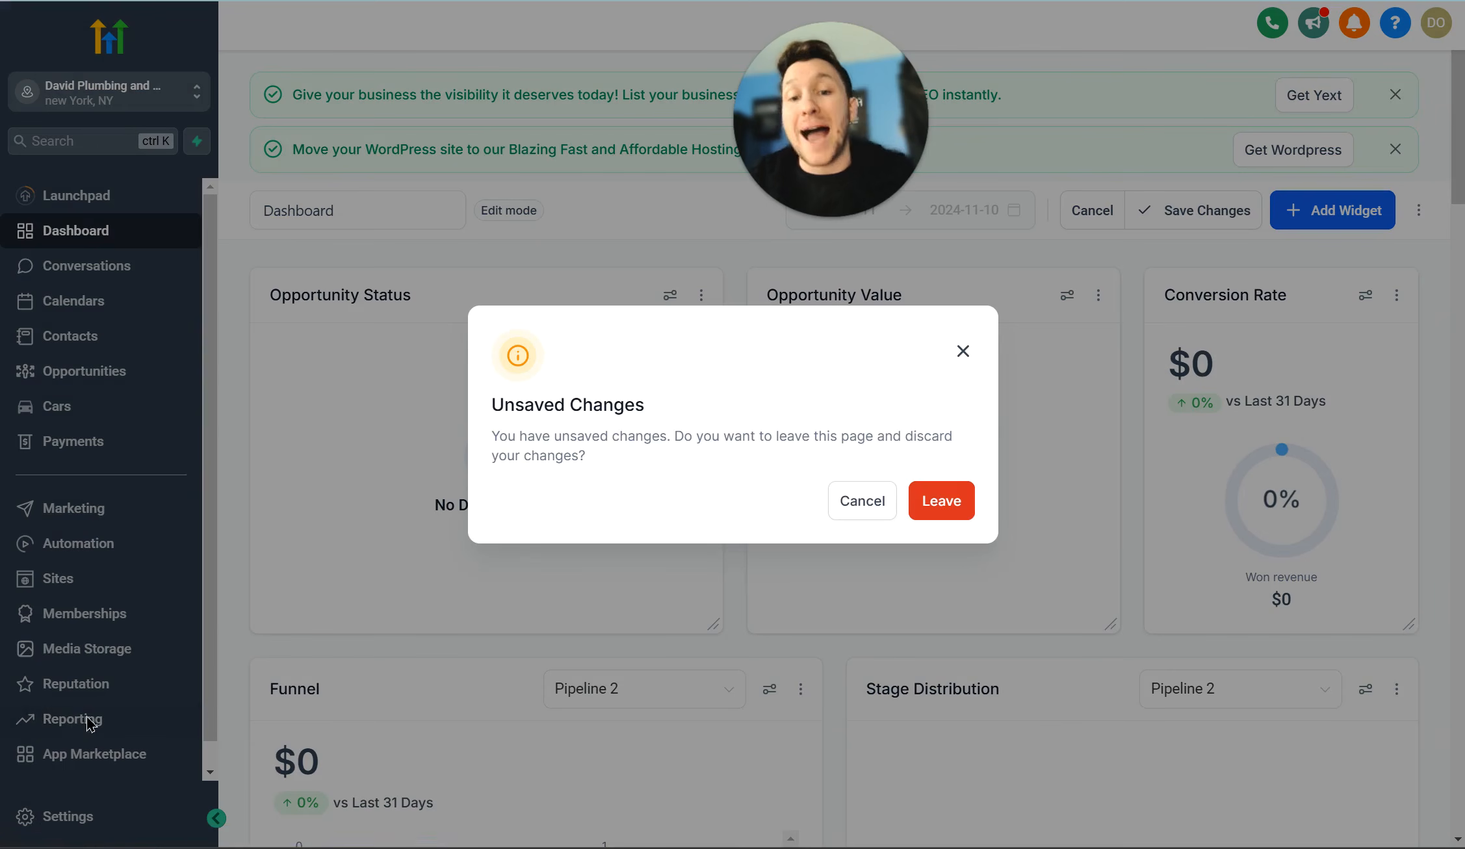
pyautogui.click(940, 501)
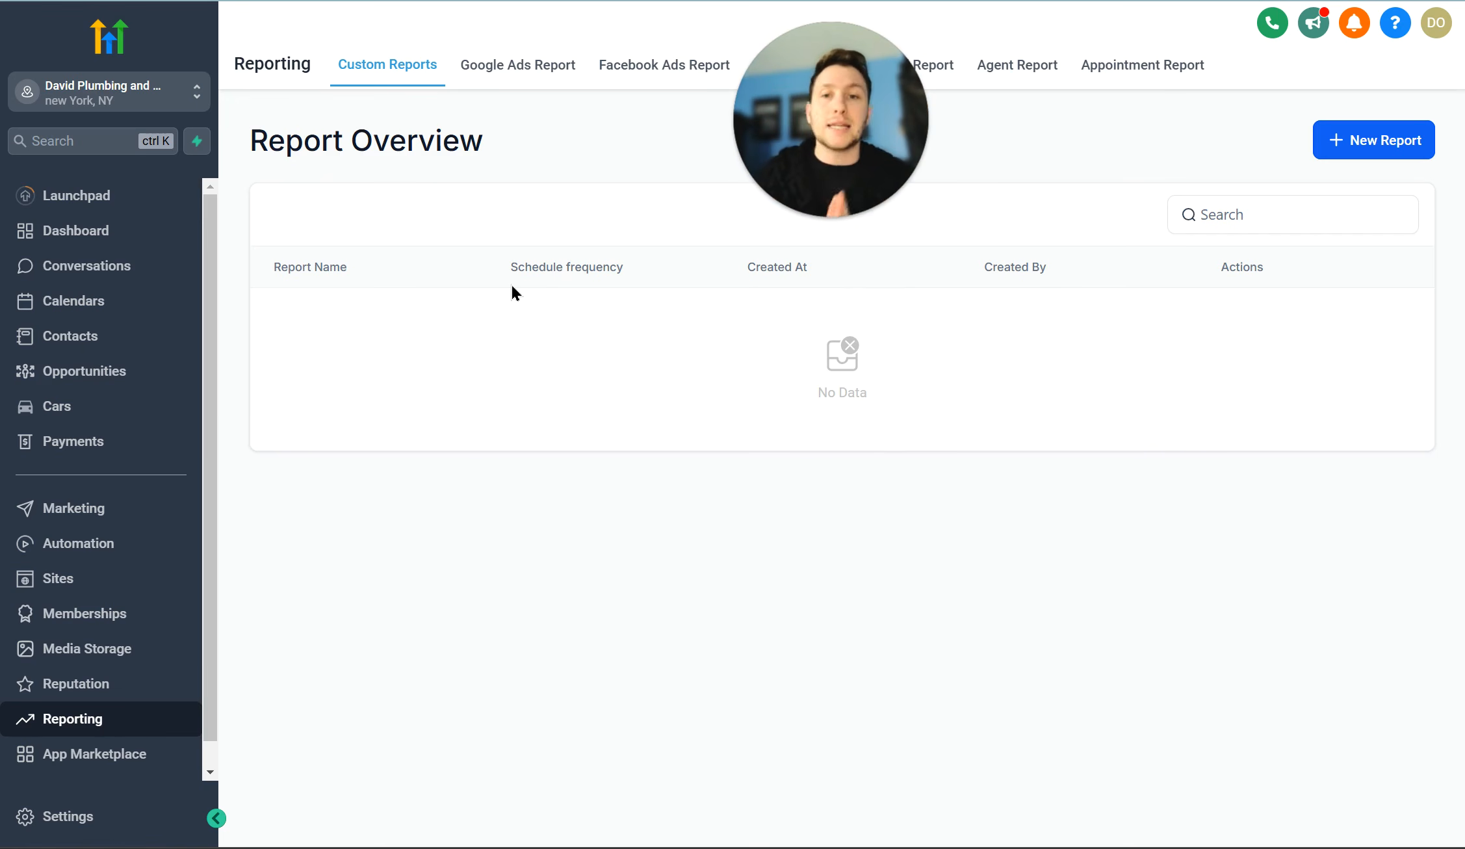
pyautogui.click(150, 235)
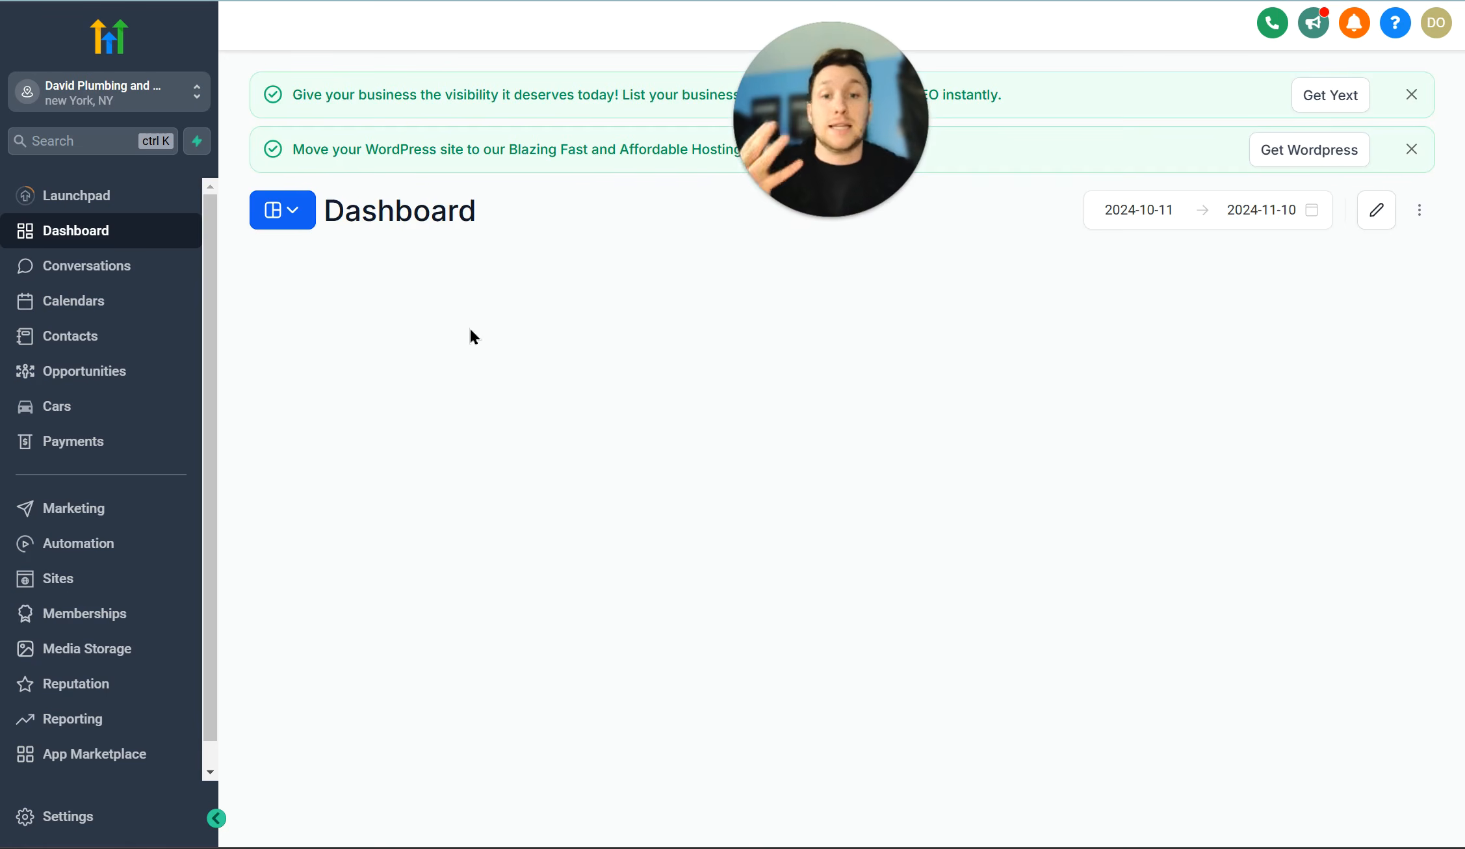
pyautogui.click(139, 719)
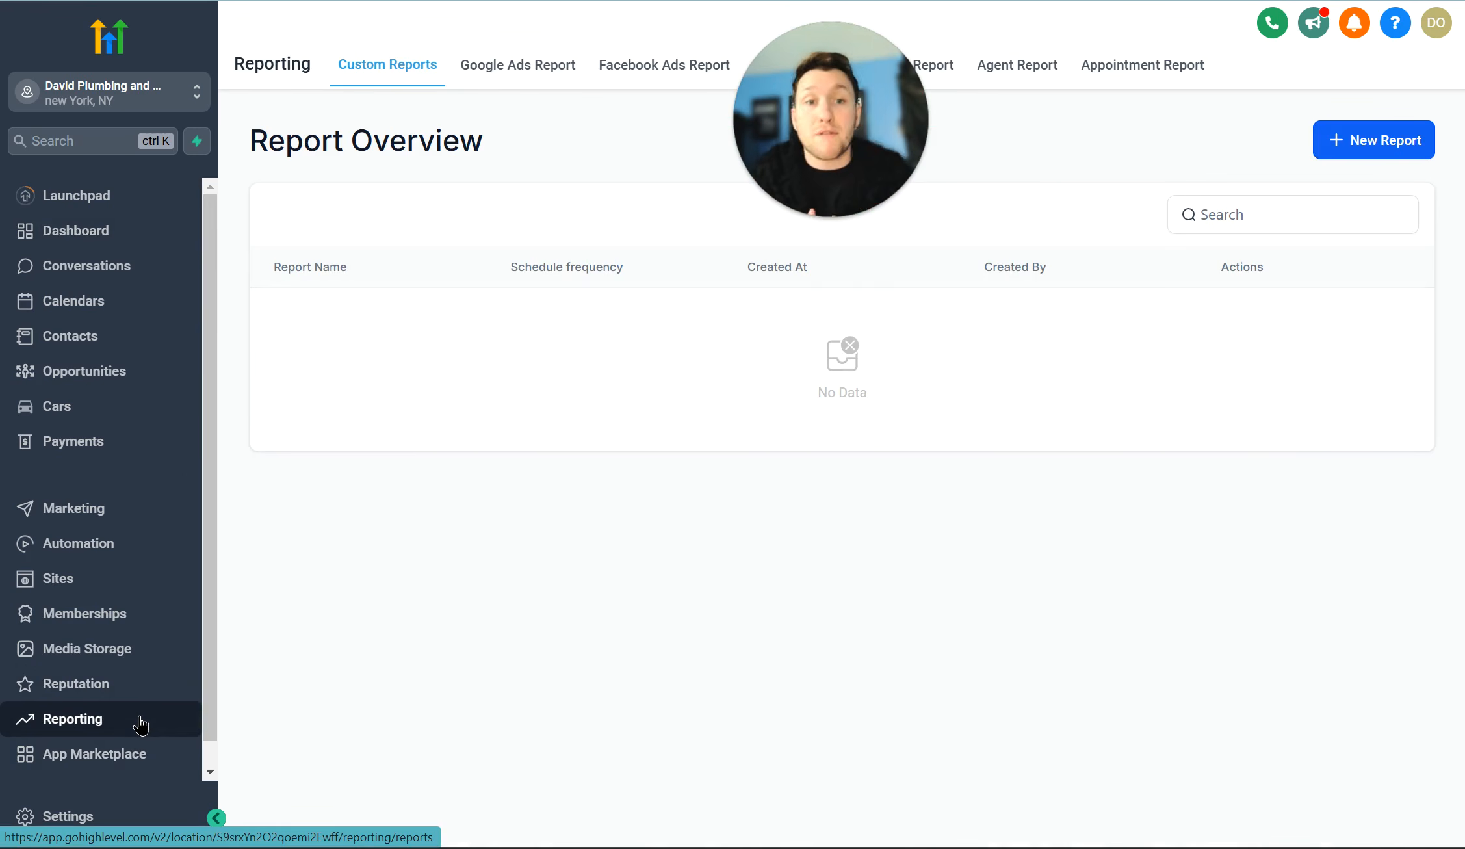
# Create a new blank custom report after checking which existing dashboards can be imported.
pyautogui.click(1363, 148)
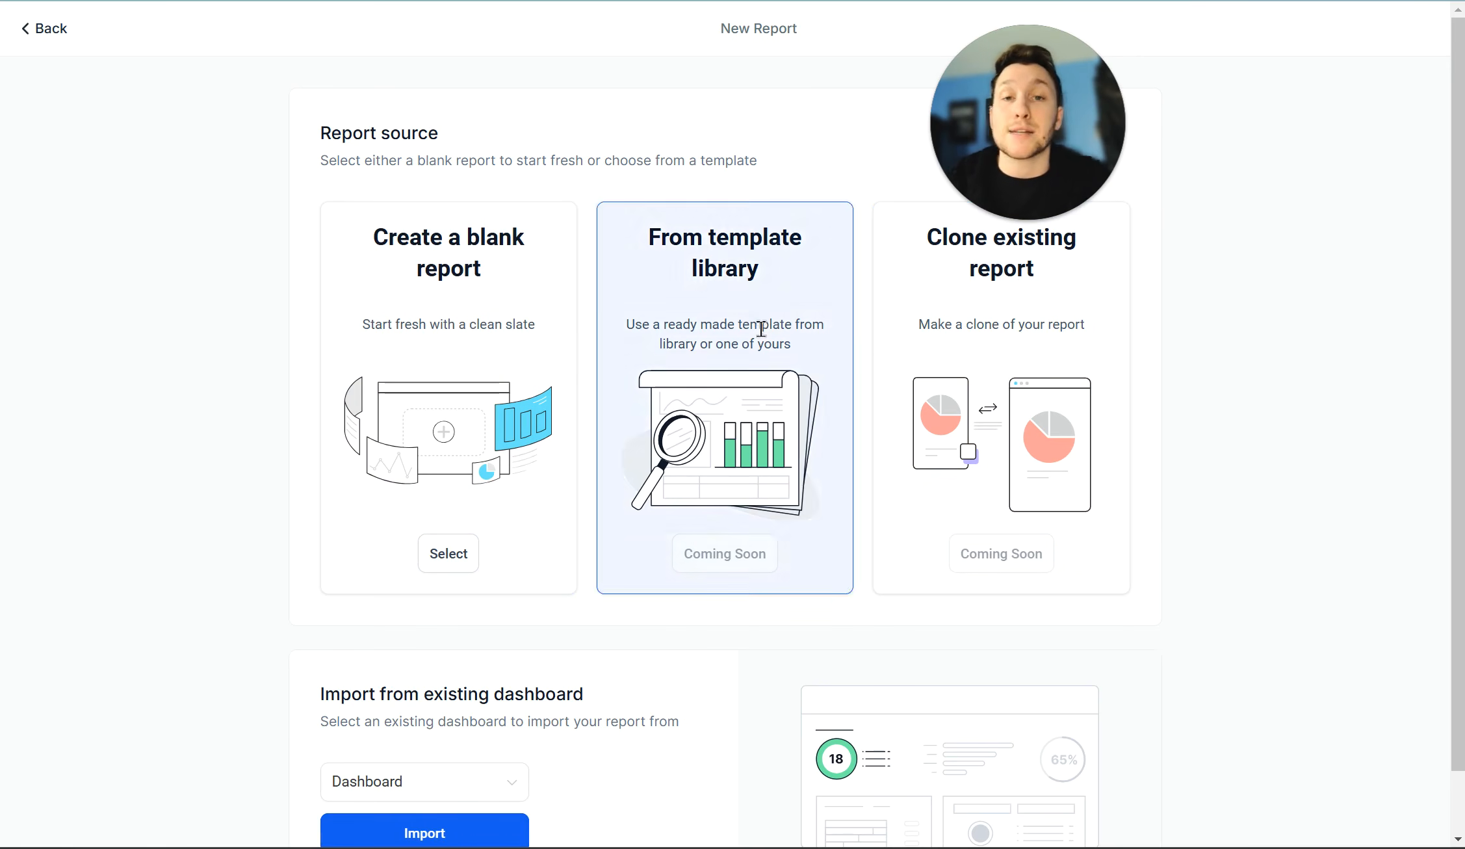
pyautogui.scroll(-1, 782, 380)
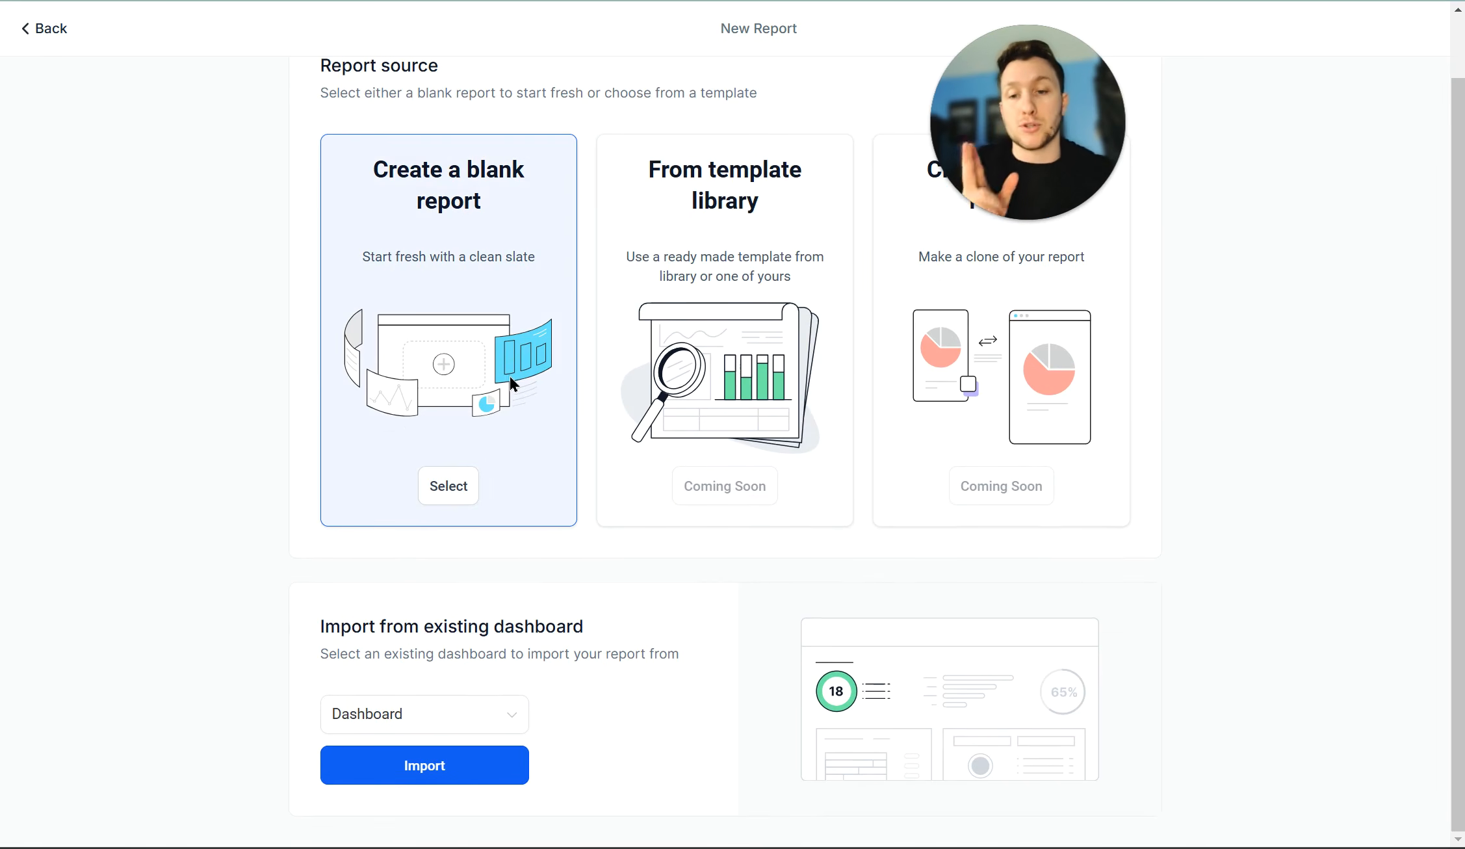
pyautogui.click(483, 723)
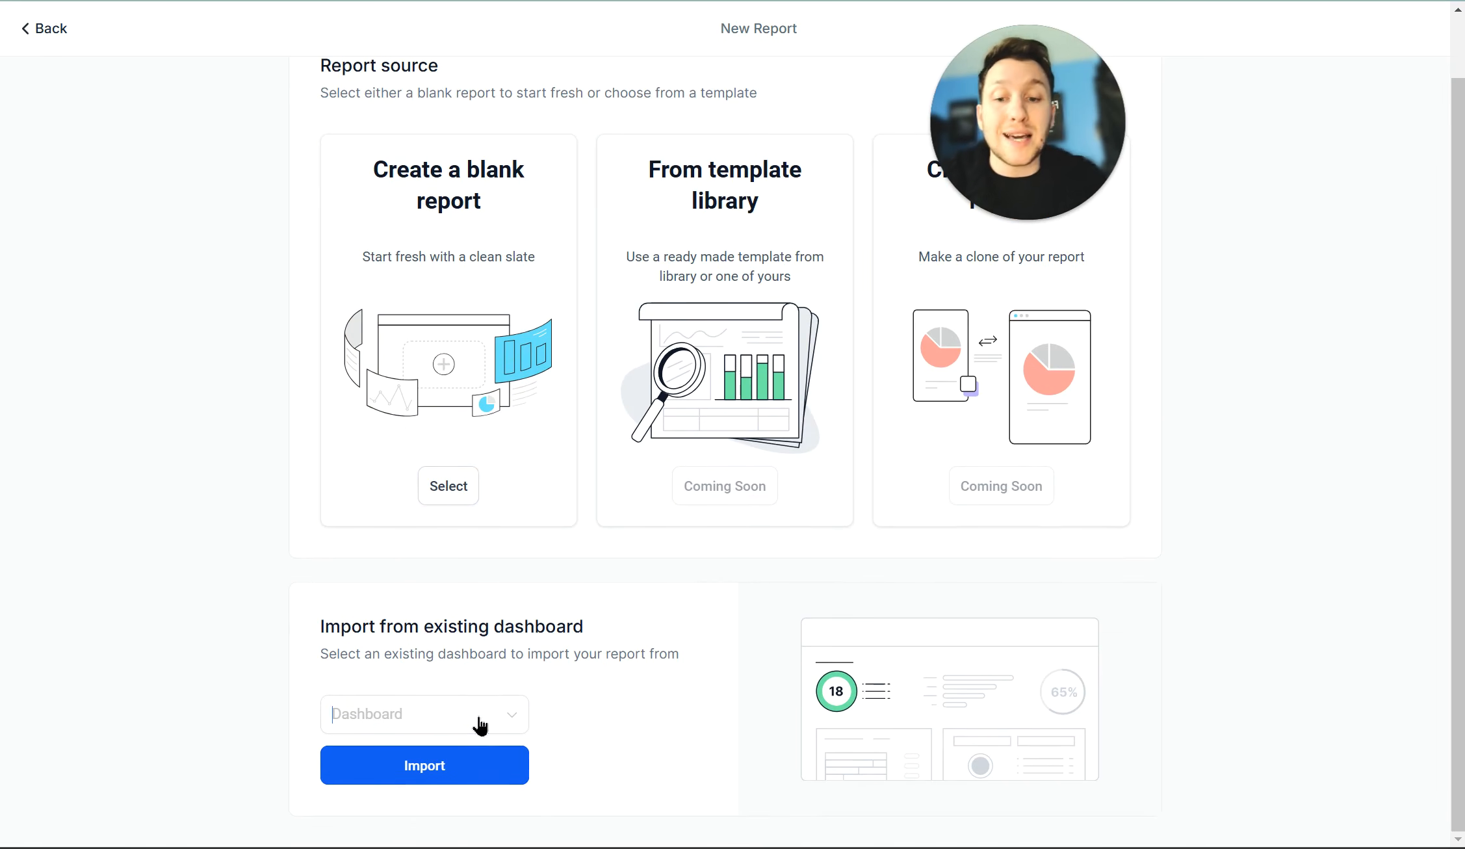
pyautogui.click(602, 711)
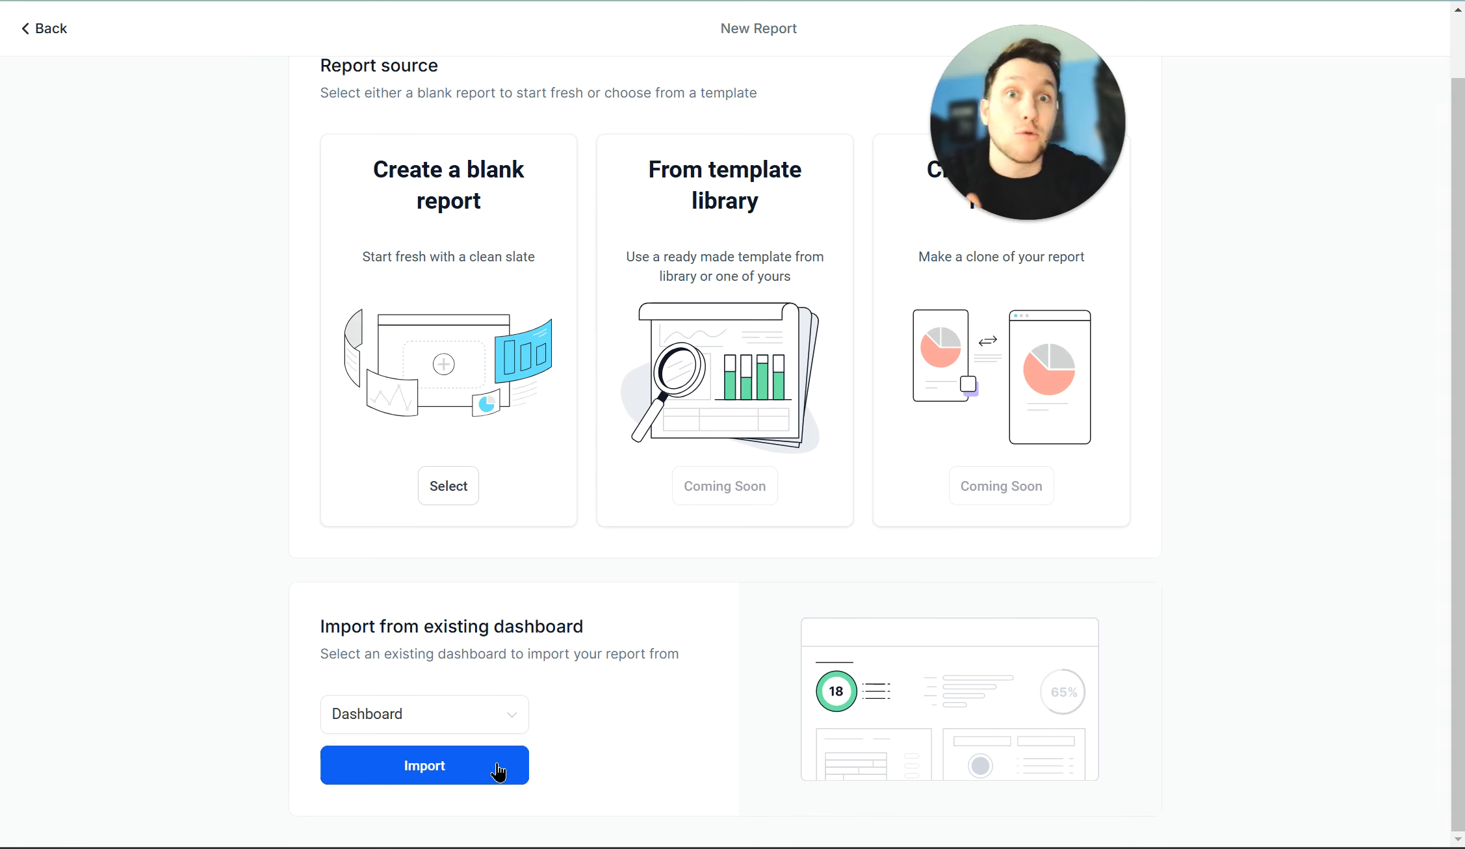
pyautogui.click(468, 492)
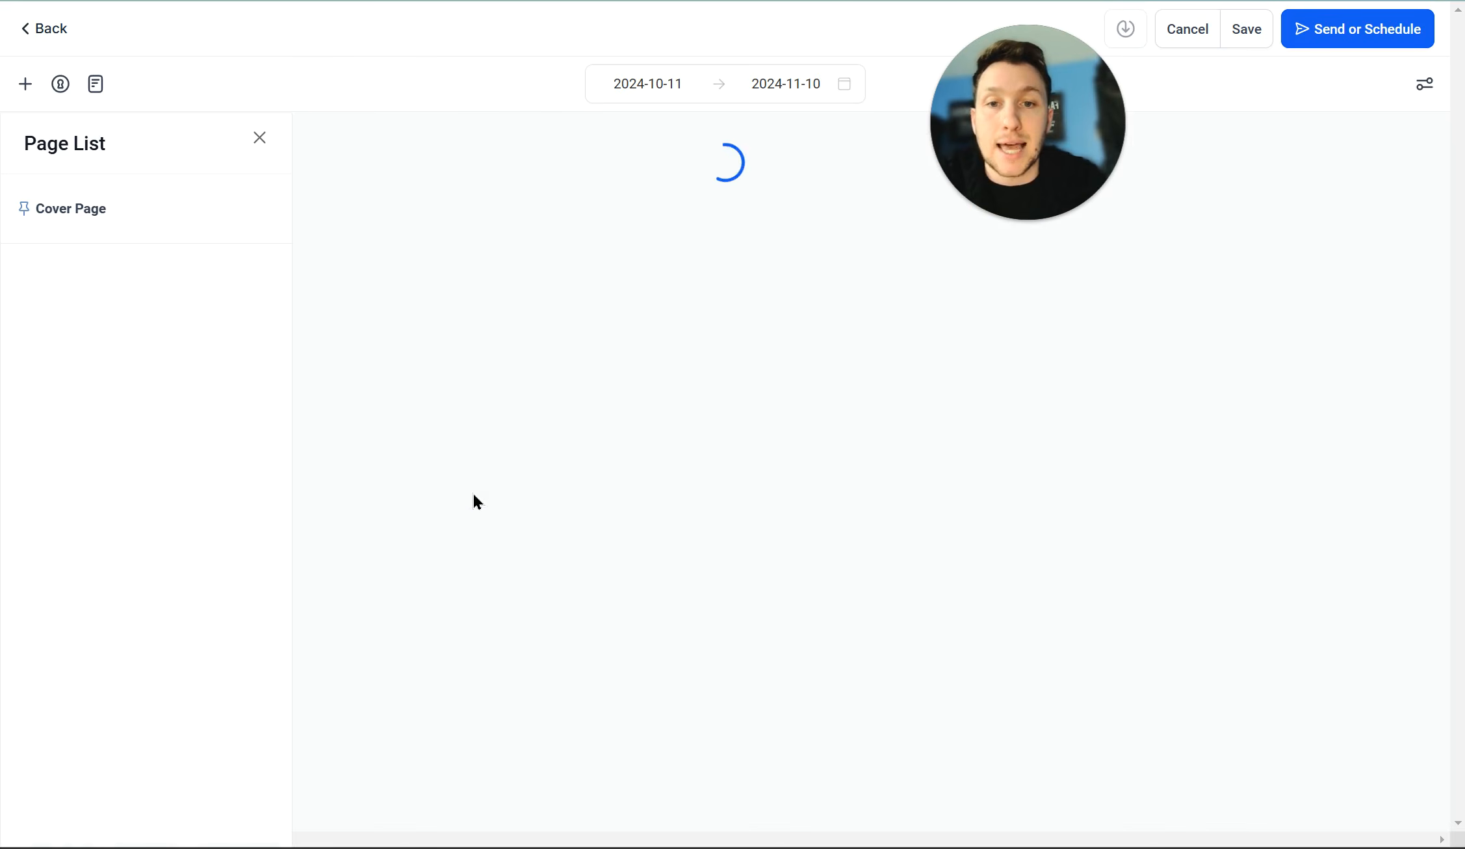
# Look over the blank report page and review the widget categories and elements that can be added to it.
pyautogui.scroll(-15, 682, 462)
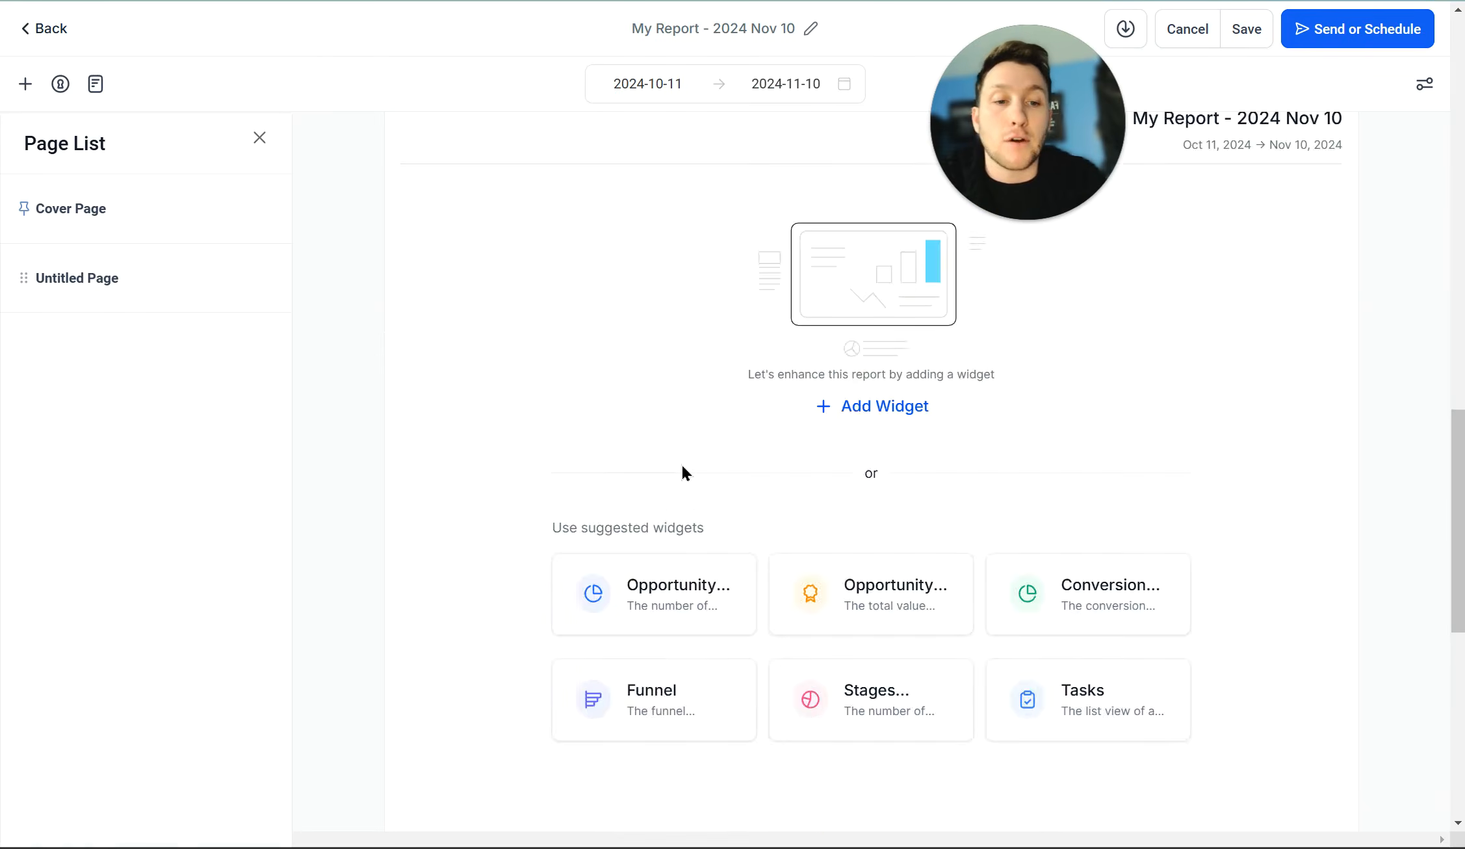
pyautogui.scroll(5, 682, 475)
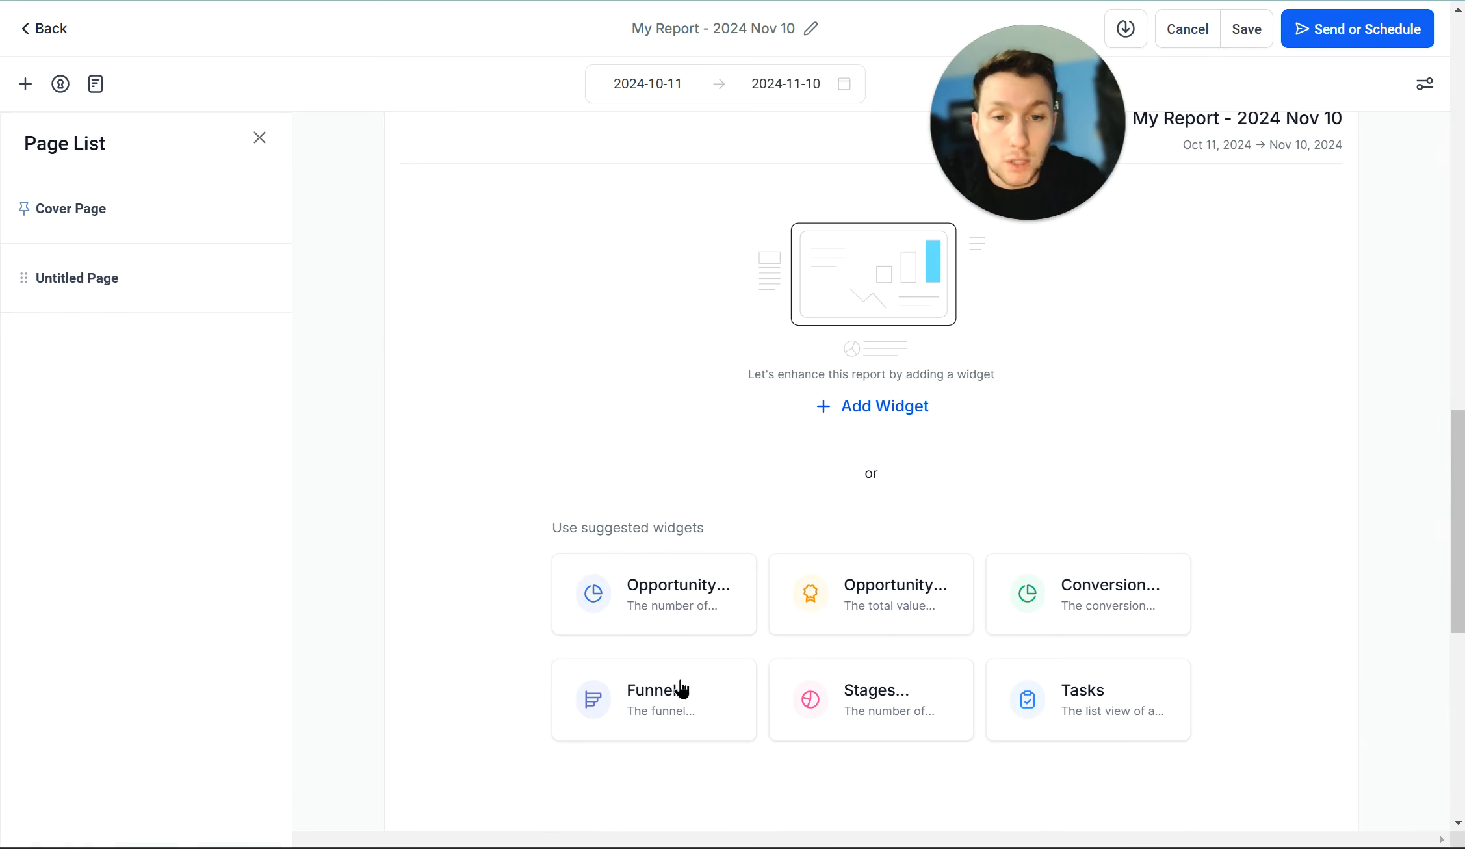
pyautogui.click(26, 88)
pyautogui.scroll(-1, 334, 519)
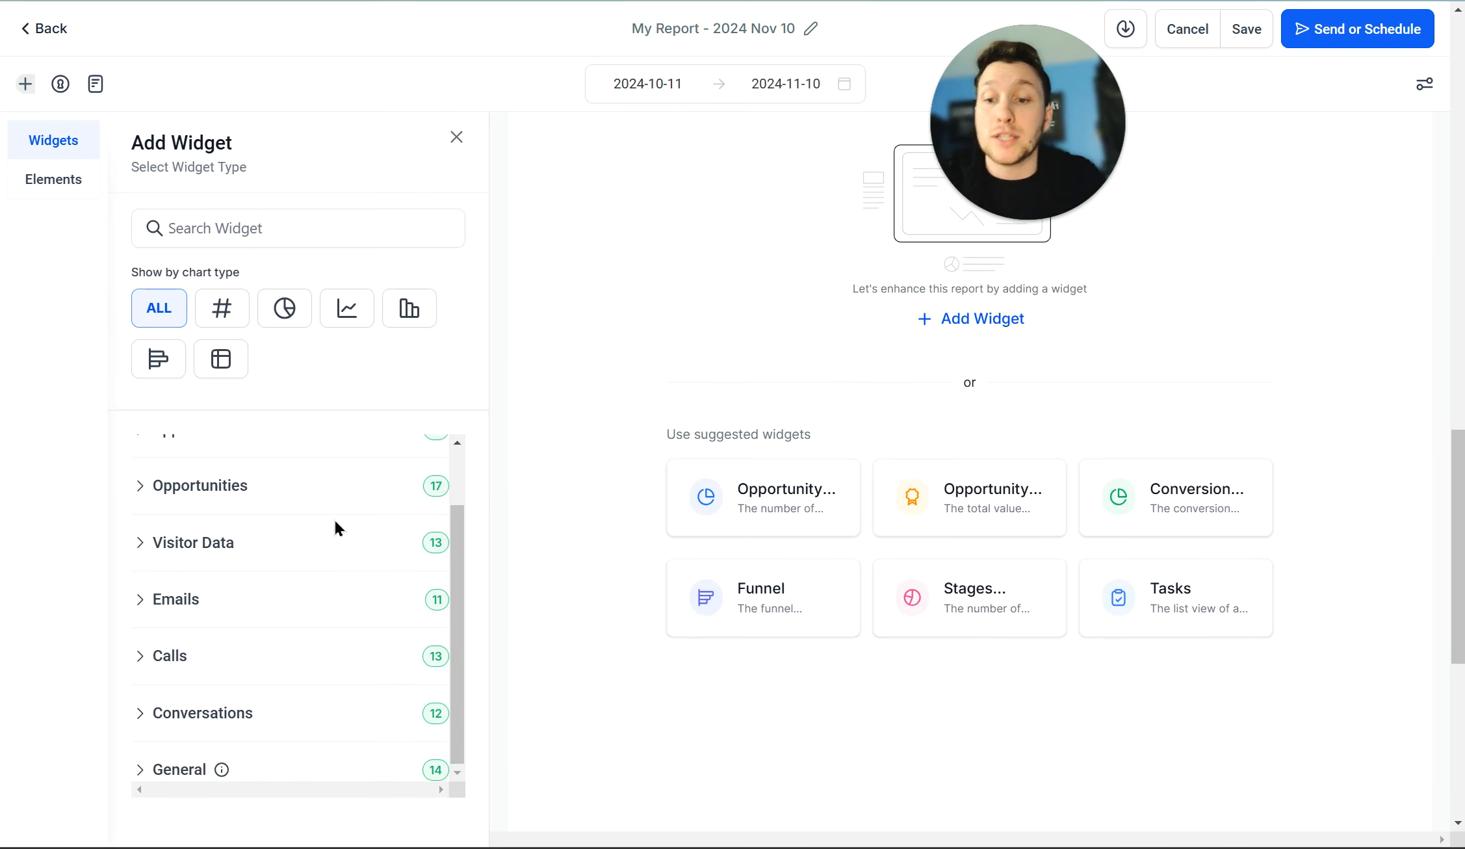
pyautogui.scroll(1, 339, 523)
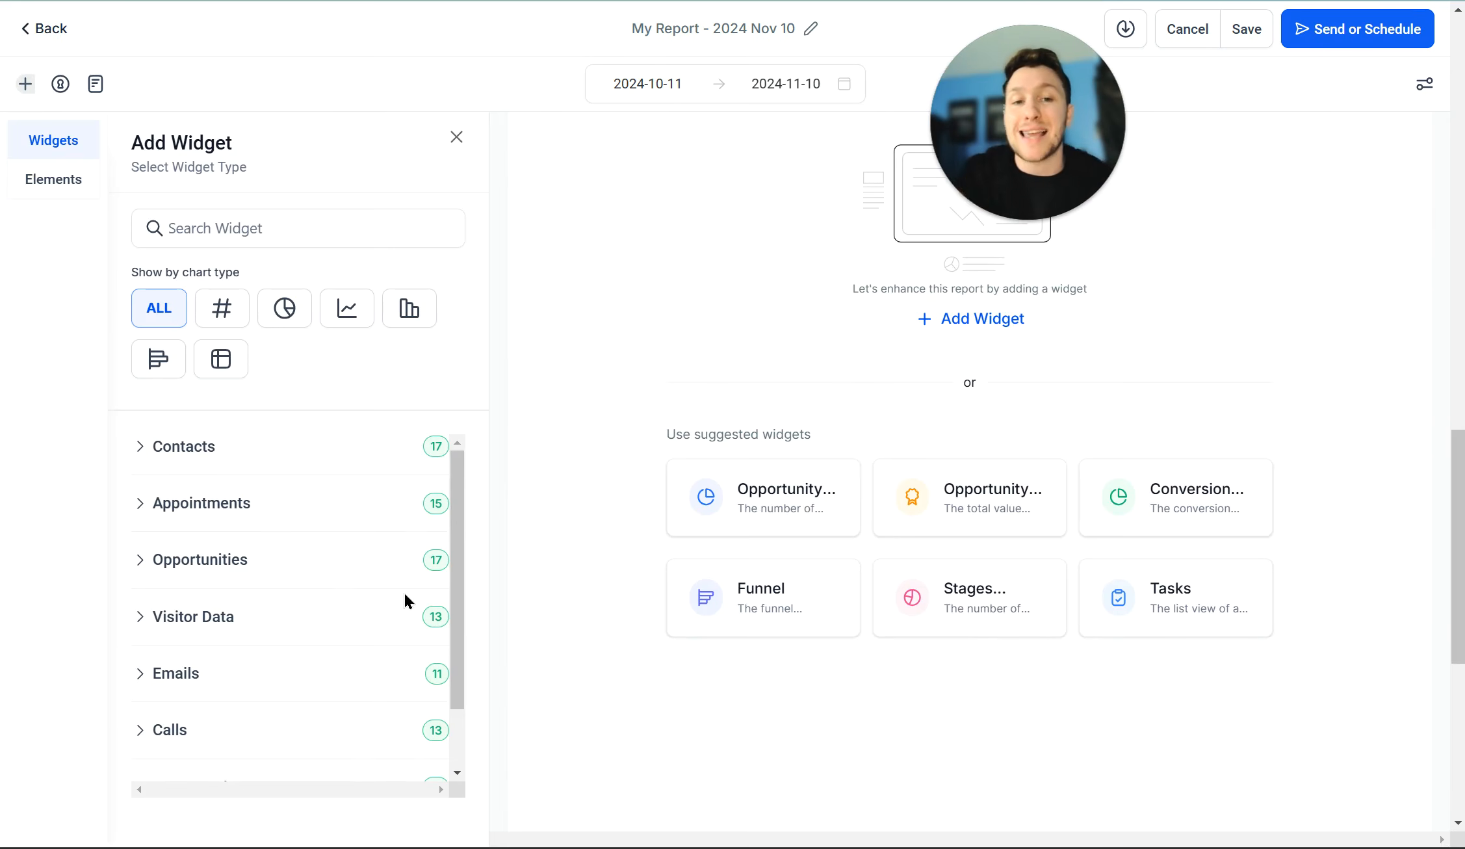
pyautogui.scroll(5, 628, 388)
pyautogui.scroll(9, 628, 388)
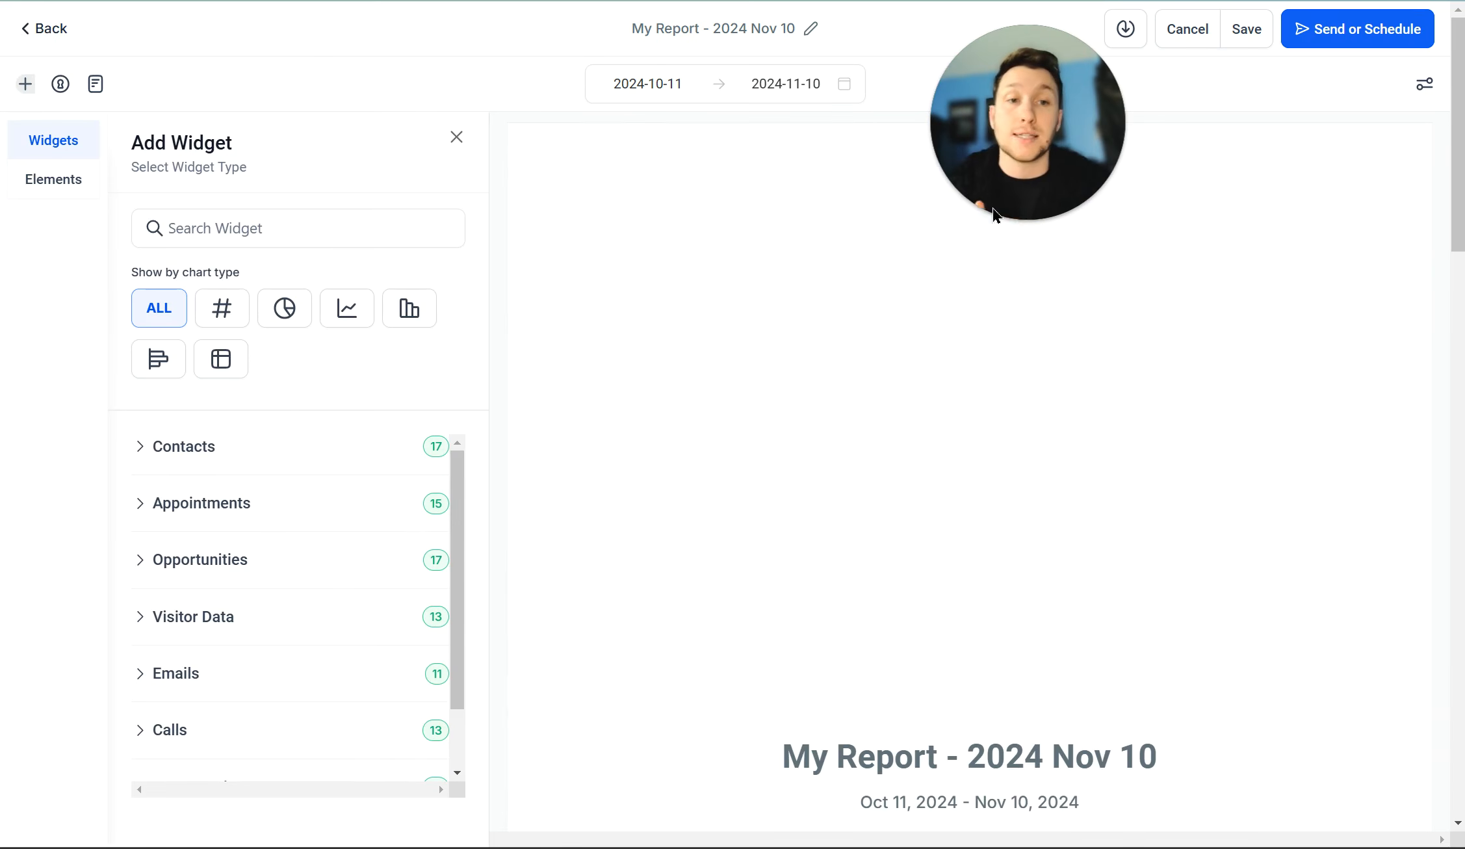
pyautogui.click(68, 187)
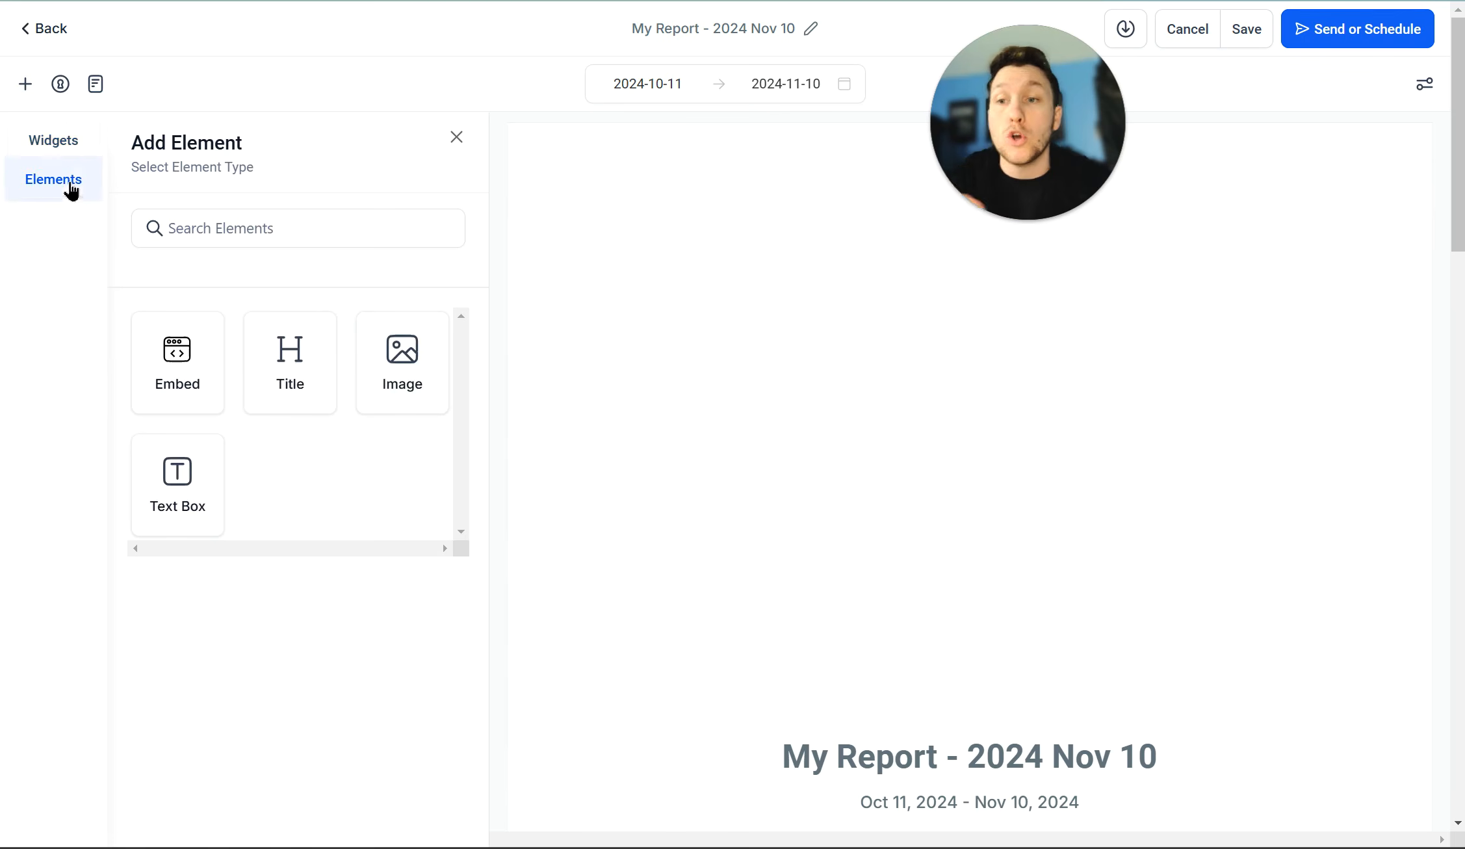
# Review the report's access permissions, page list and page properties, then close the properties.
pyautogui.click(60, 84)
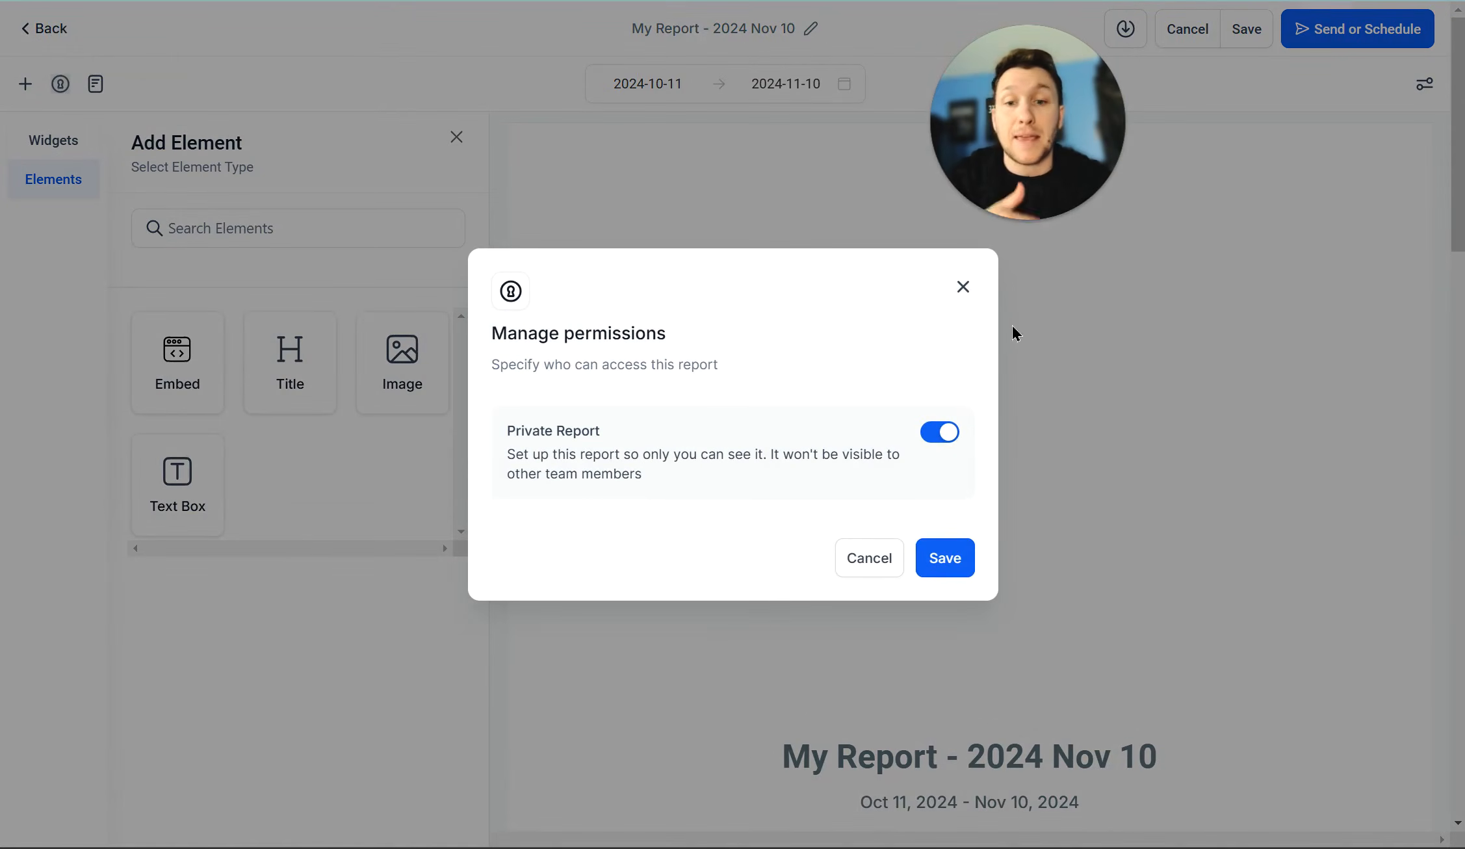
pyautogui.click(960, 296)
pyautogui.click(94, 86)
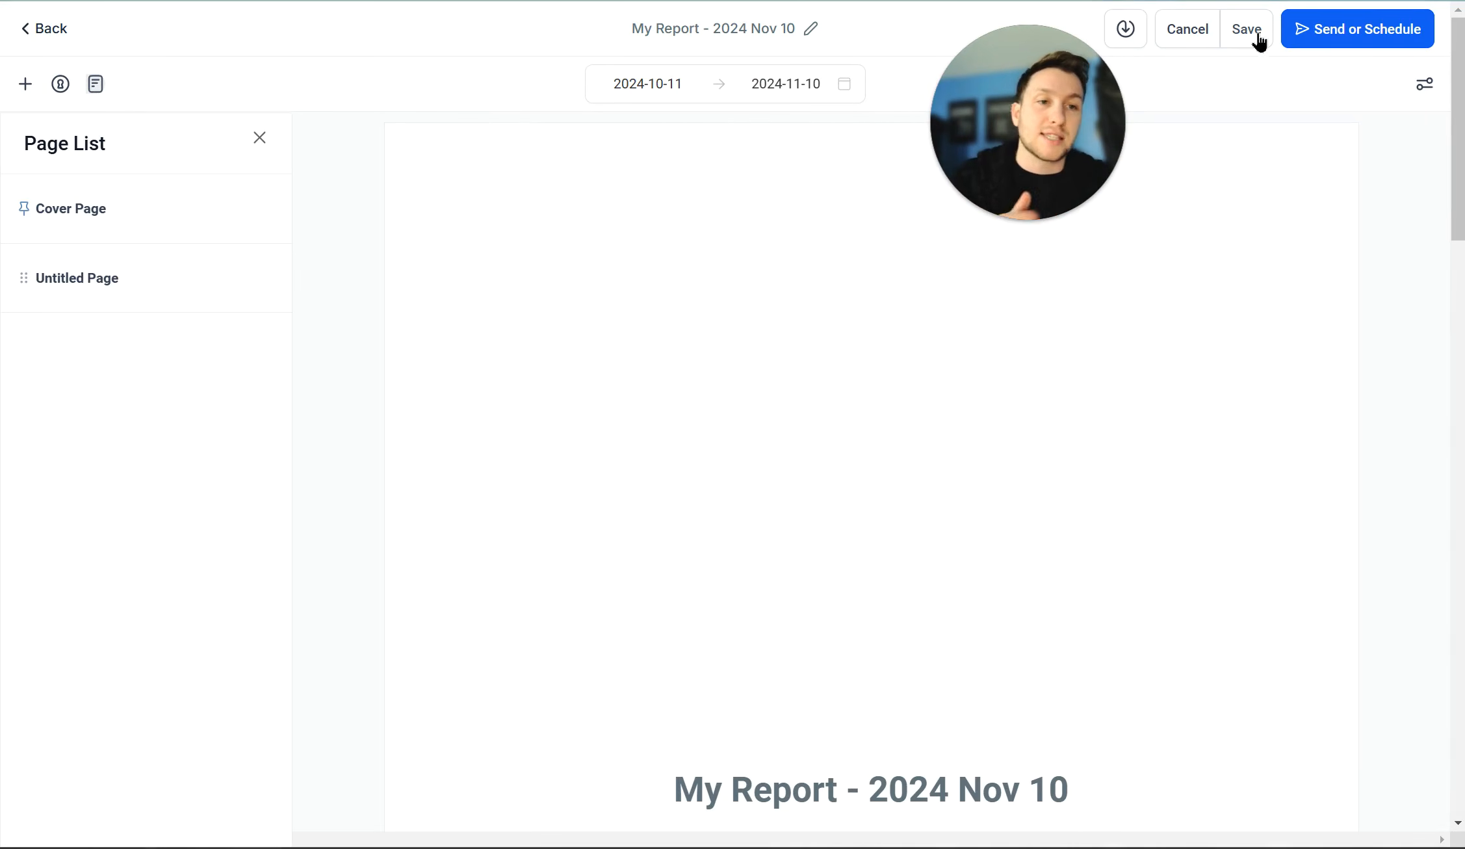
pyautogui.click(1425, 85)
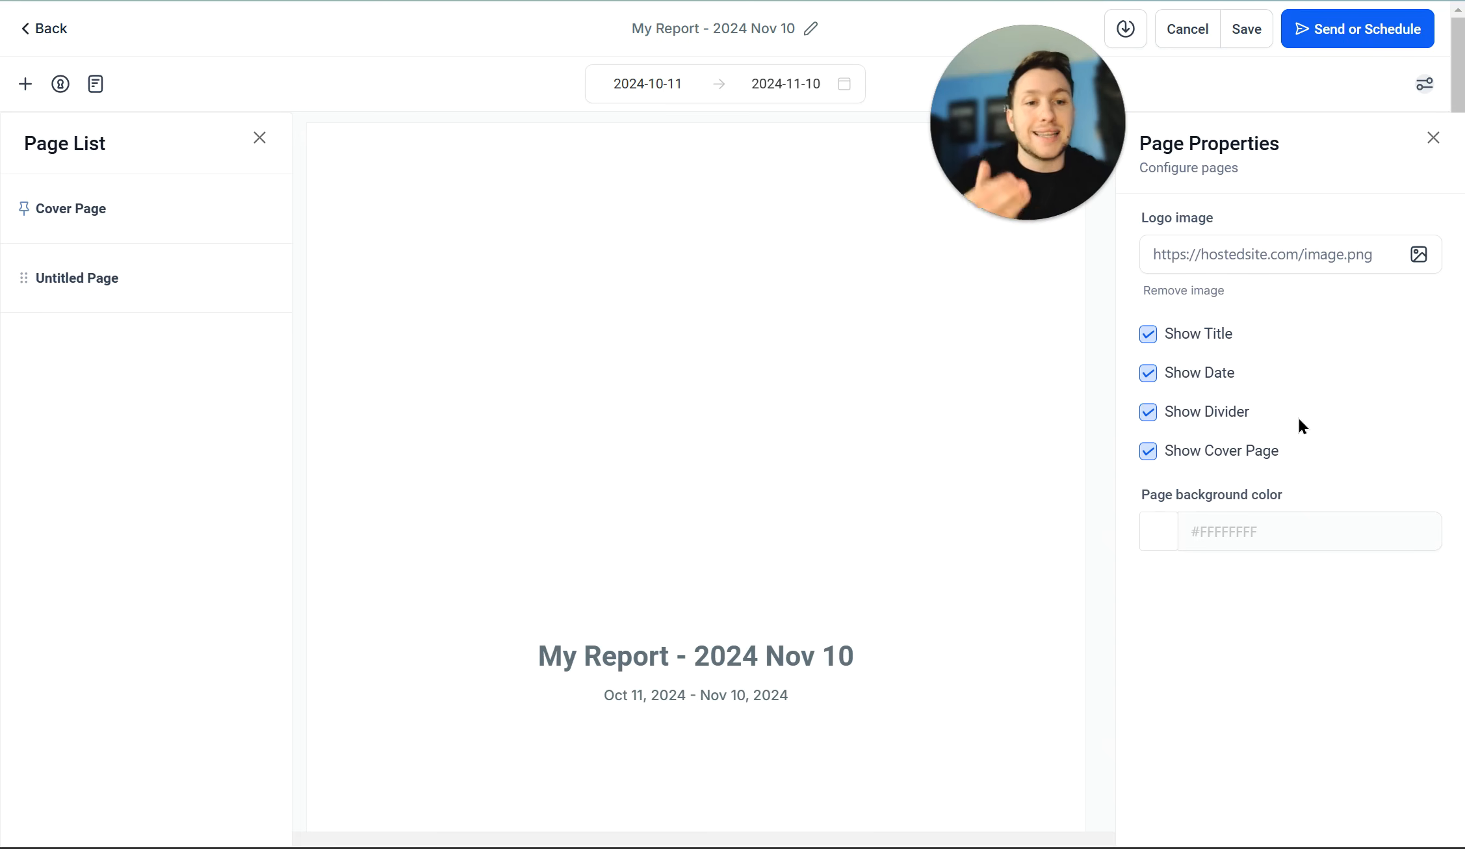
pyautogui.click(1433, 138)
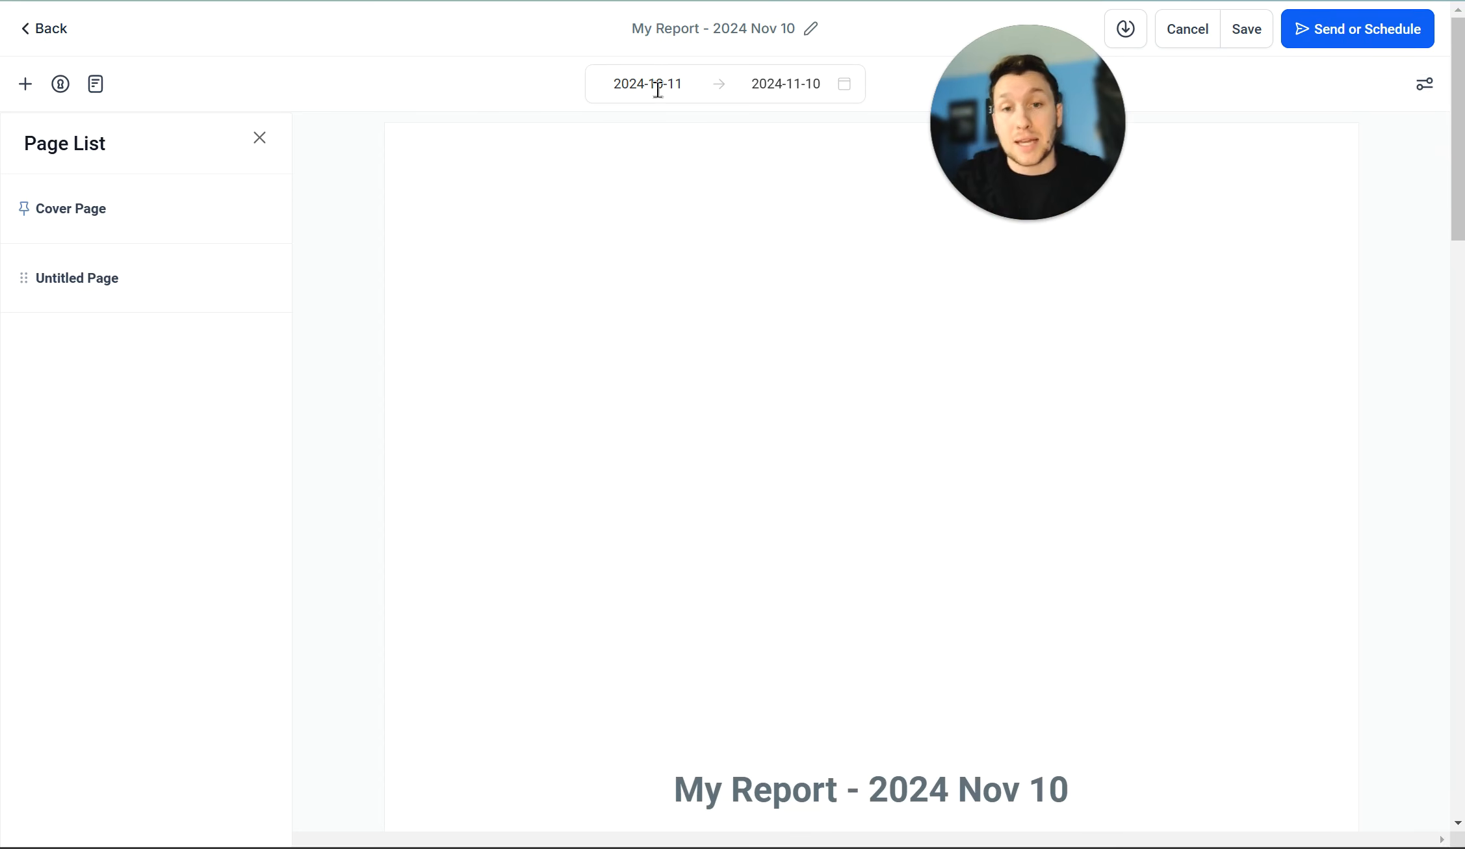
# Look through the report's cover page and untitled page, returning to the start of the cover.
pyautogui.scroll(-20, 726, 393)
pyautogui.scroll(15, 734, 416)
pyautogui.scroll(-15, 653, 494)
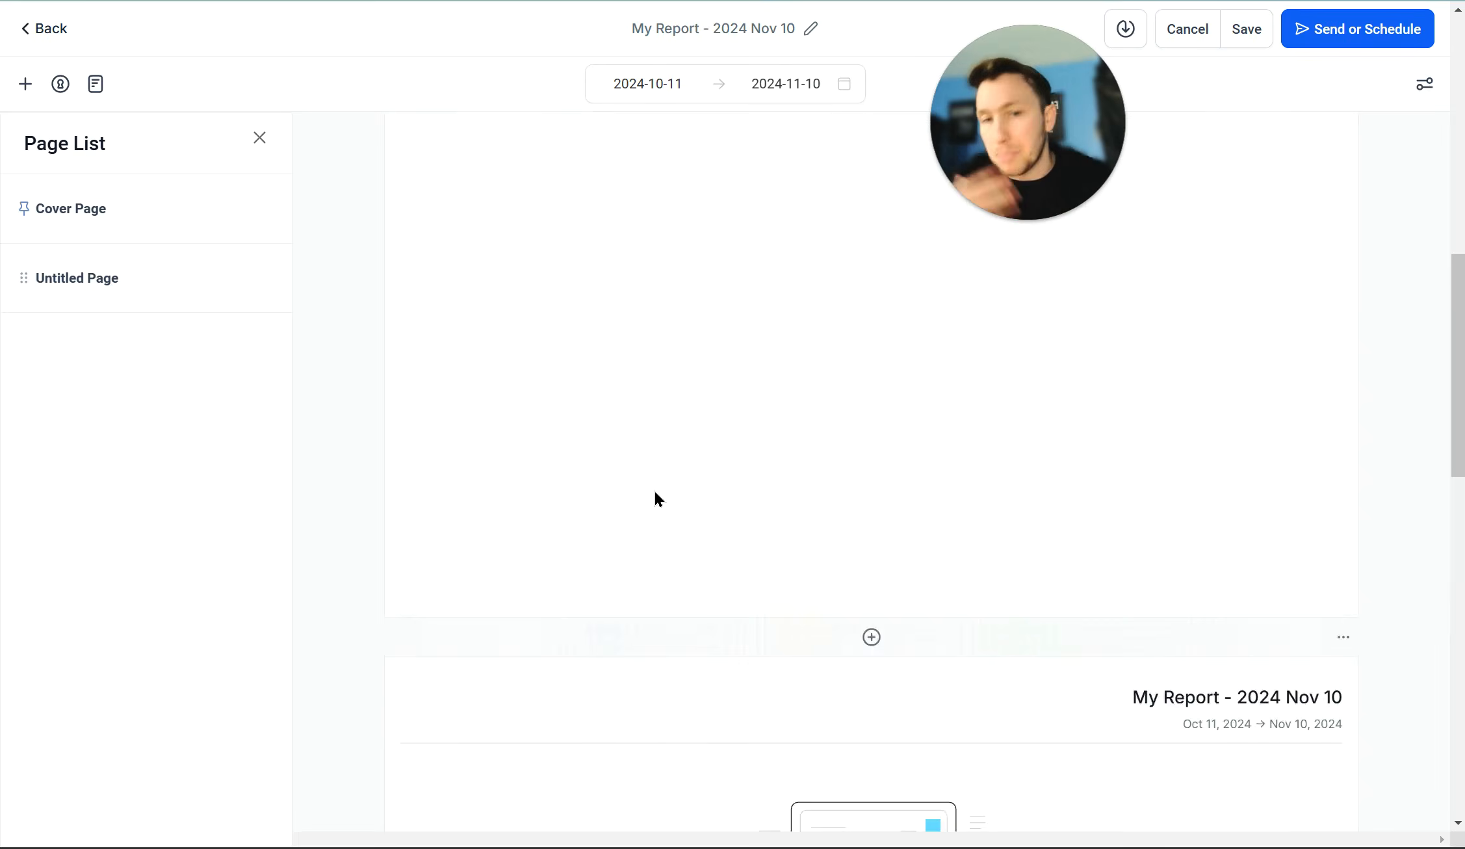
pyautogui.scroll(8, 663, 497)
pyautogui.scroll(10, 727, 505)
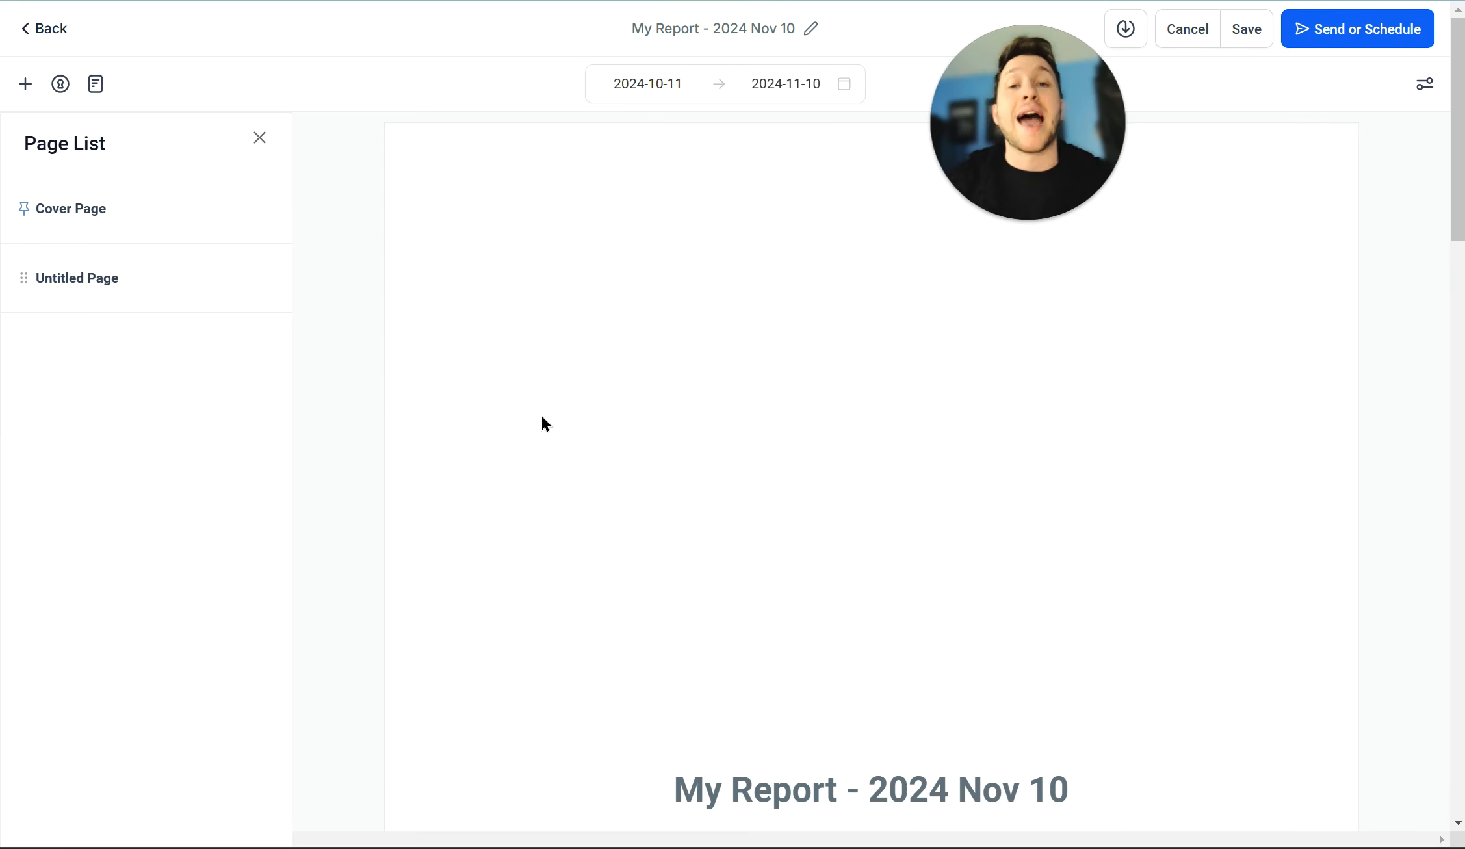
# Open the report's send and schedule settings and review the frequency, time and date range options.
pyautogui.click(1357, 33)
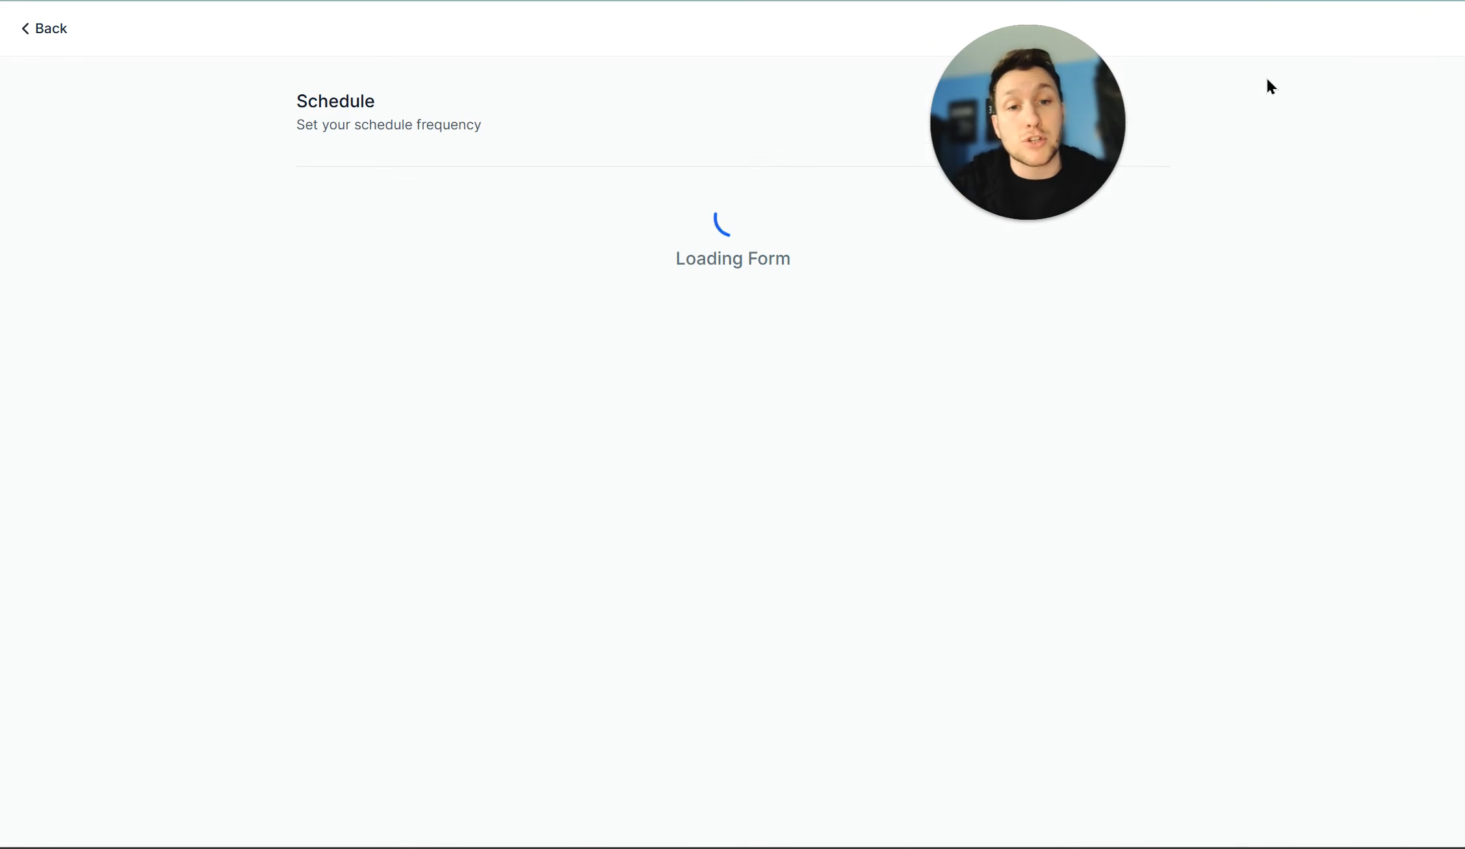
pyautogui.moveTo(1052, 116); pyautogui.dragTo(160, 160)
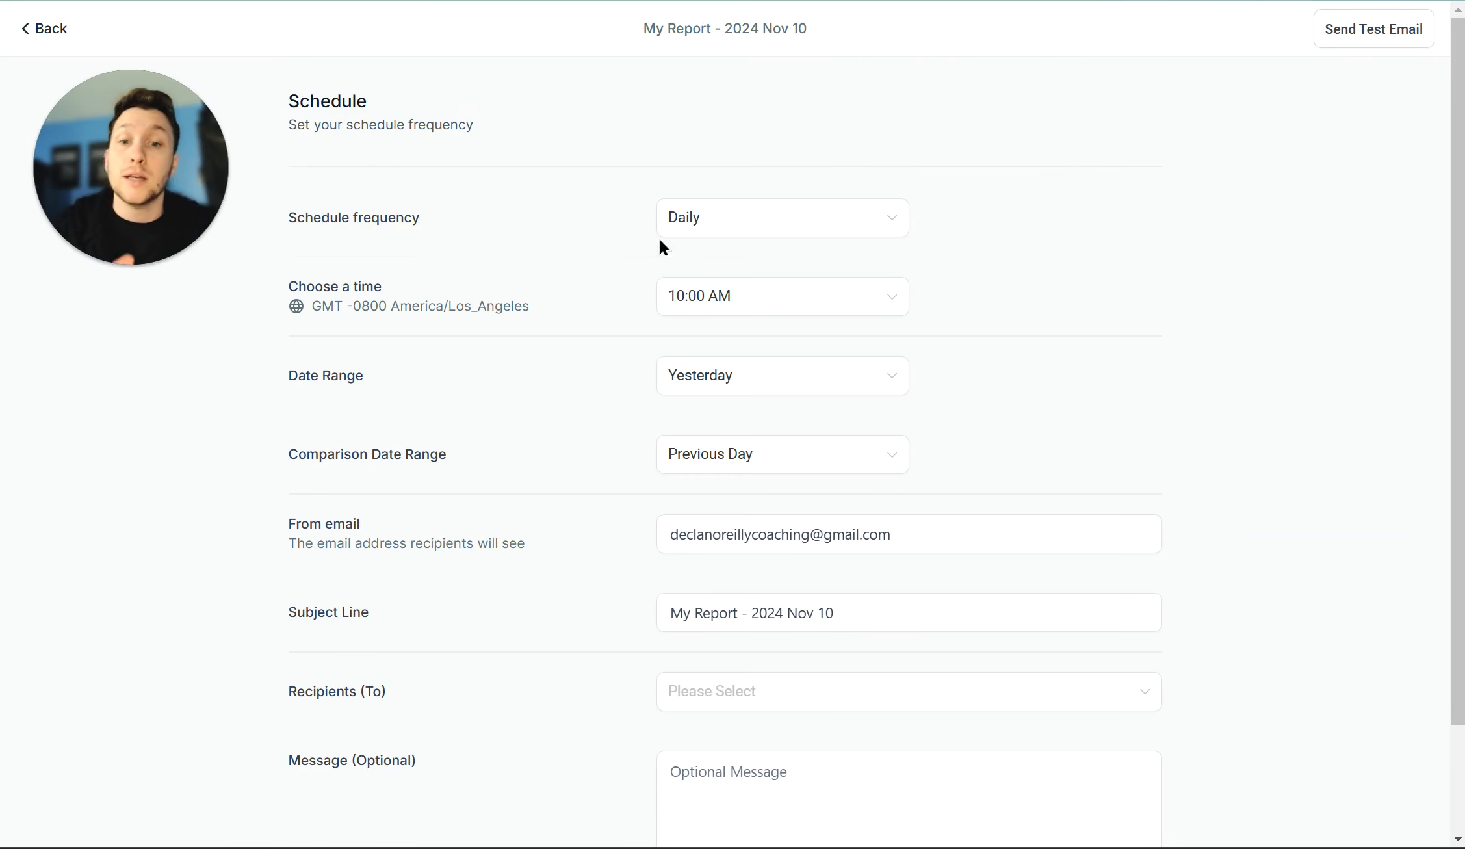
pyautogui.click(785, 223)
pyautogui.click(572, 208)
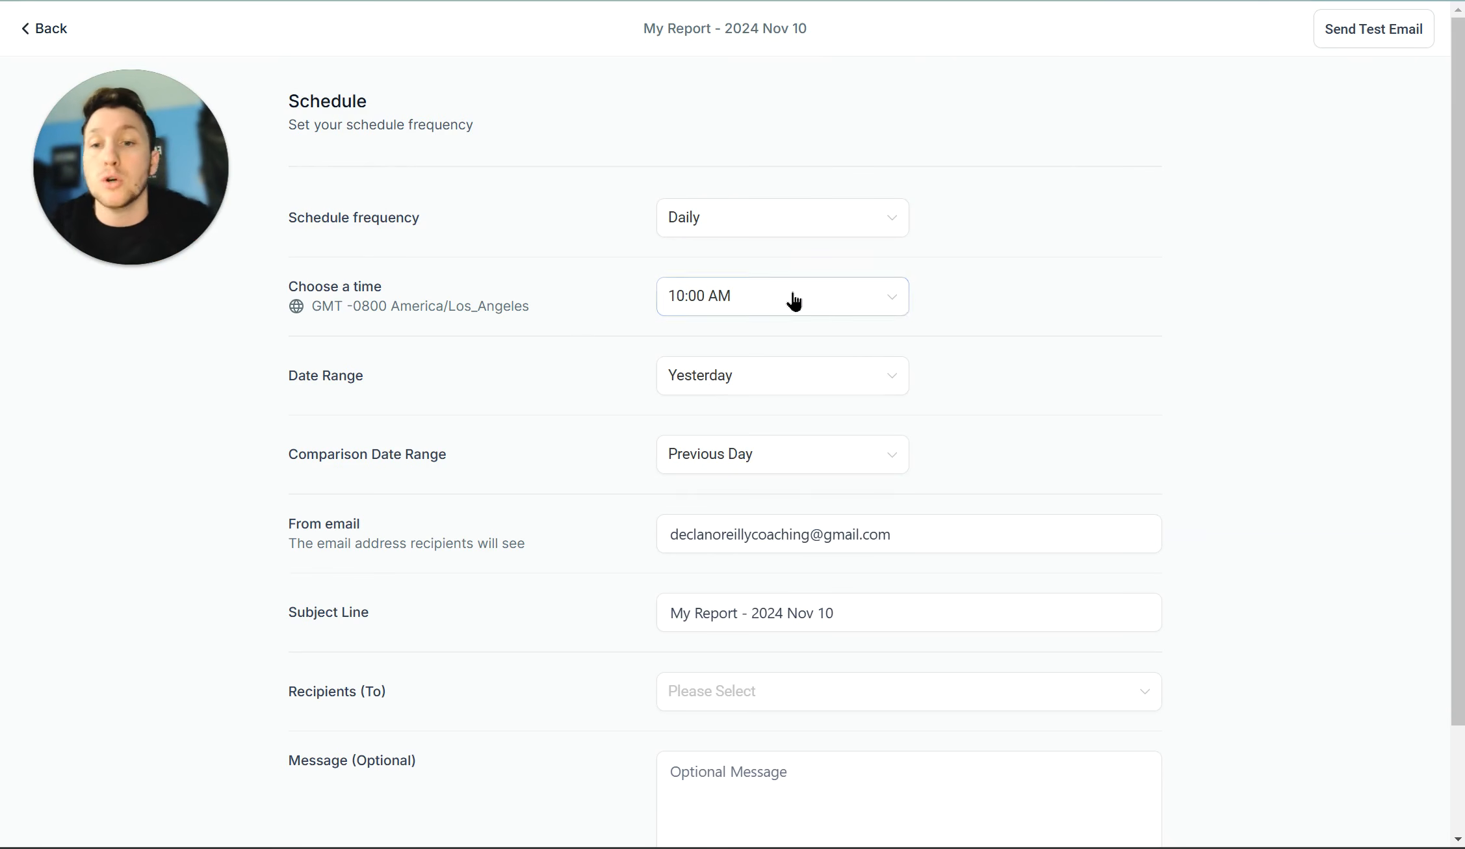
pyautogui.scroll(-1, 834, 396)
pyautogui.scroll(-2, 835, 396)
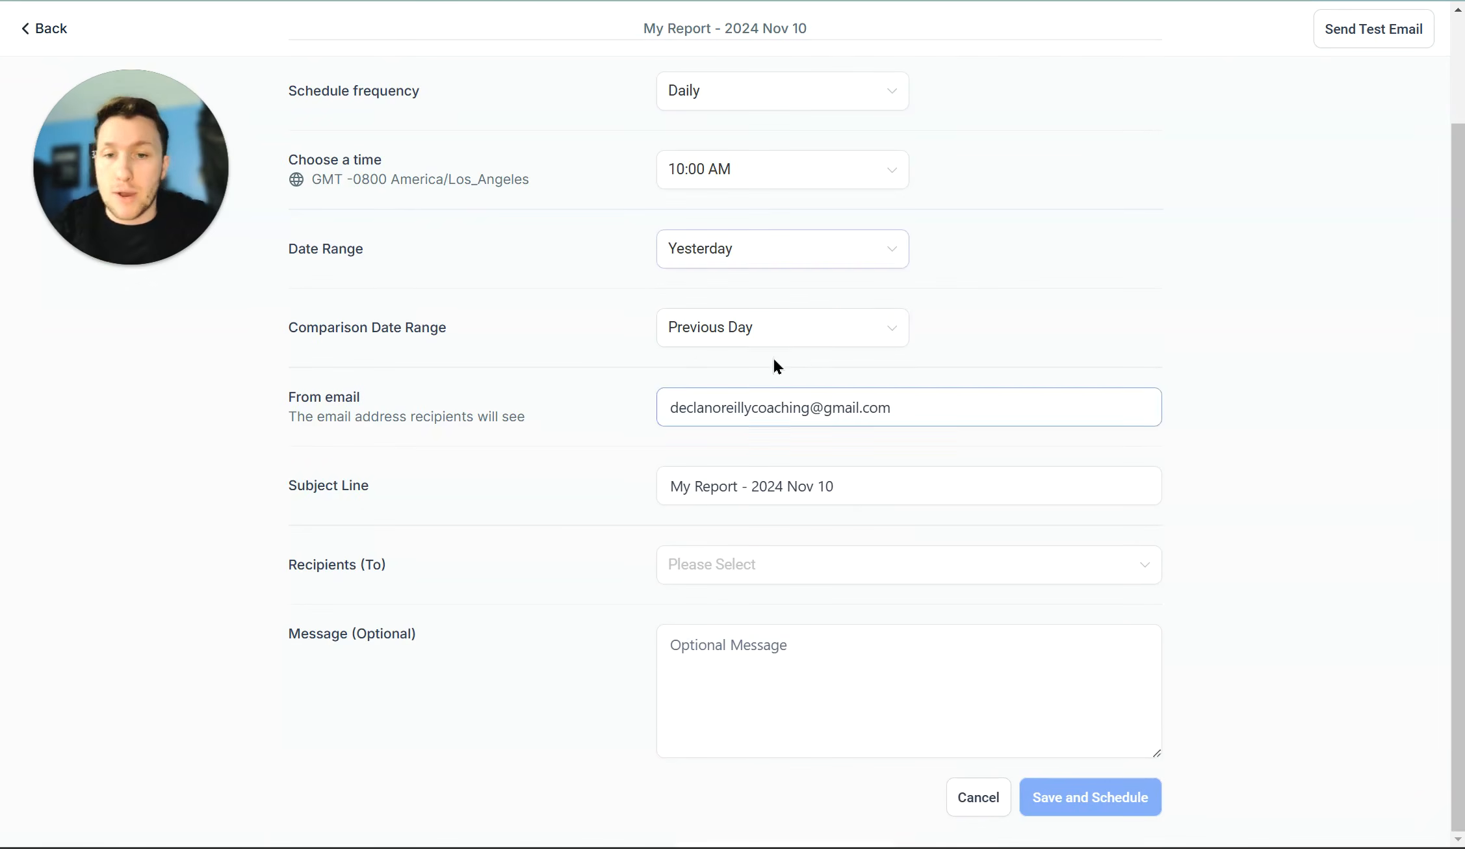
# Review the sender email, subject line, recipient choices and optional message in the report's schedule form.
pyautogui.click(744, 409)
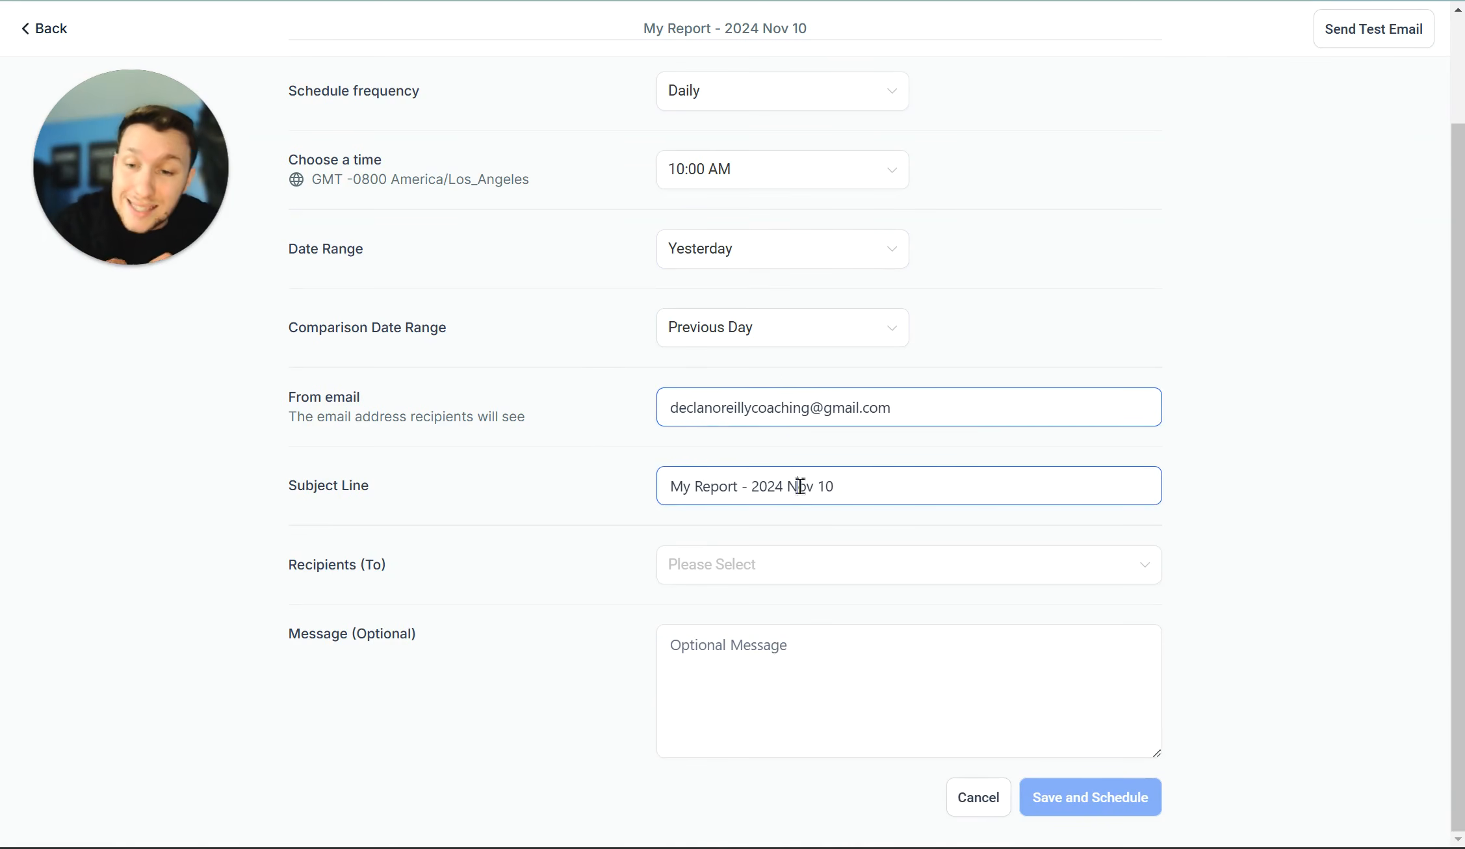
pyautogui.click(812, 571)
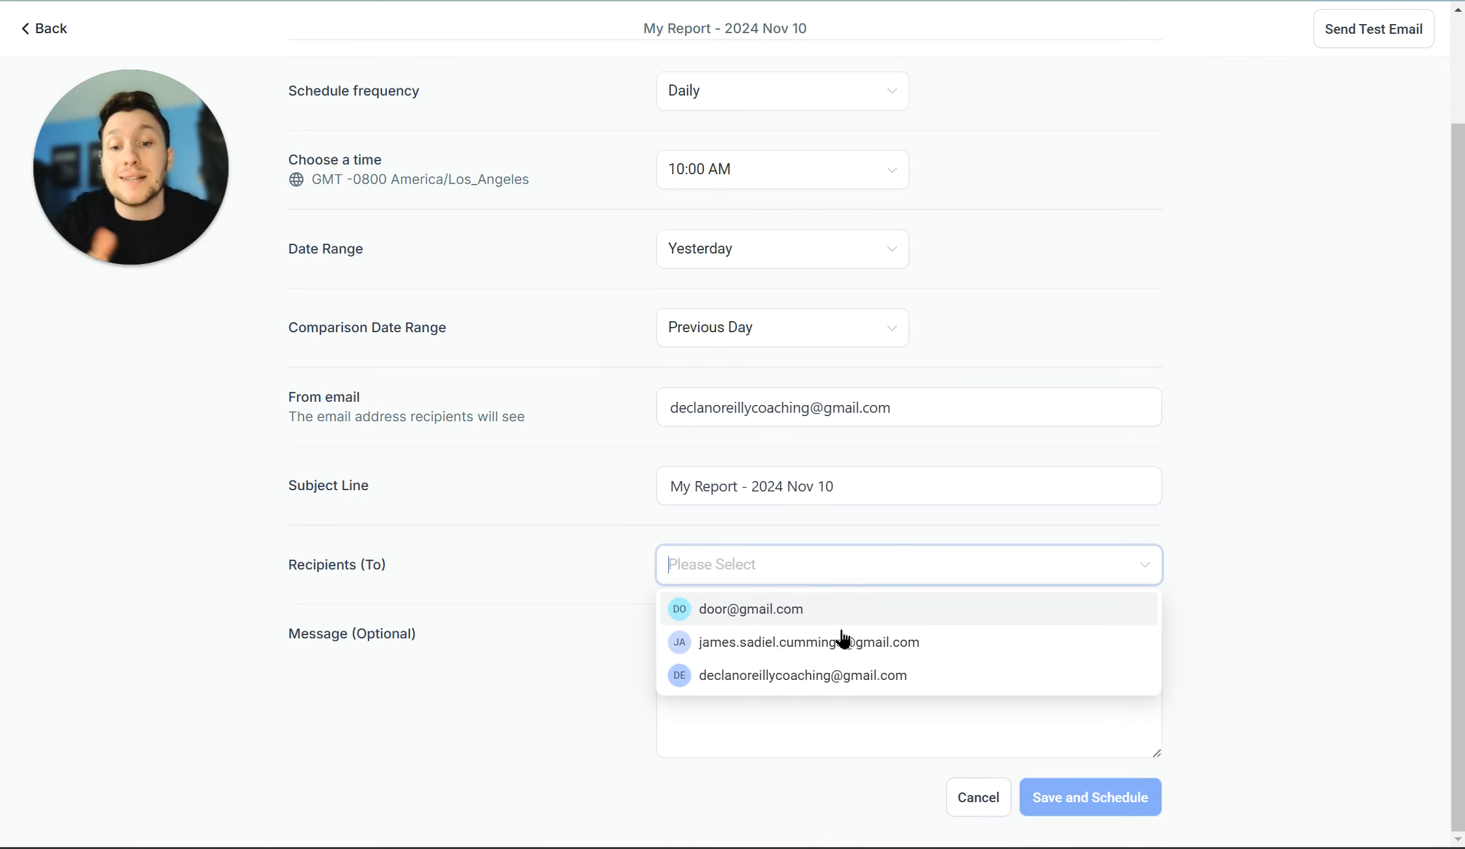
pyautogui.click(582, 597)
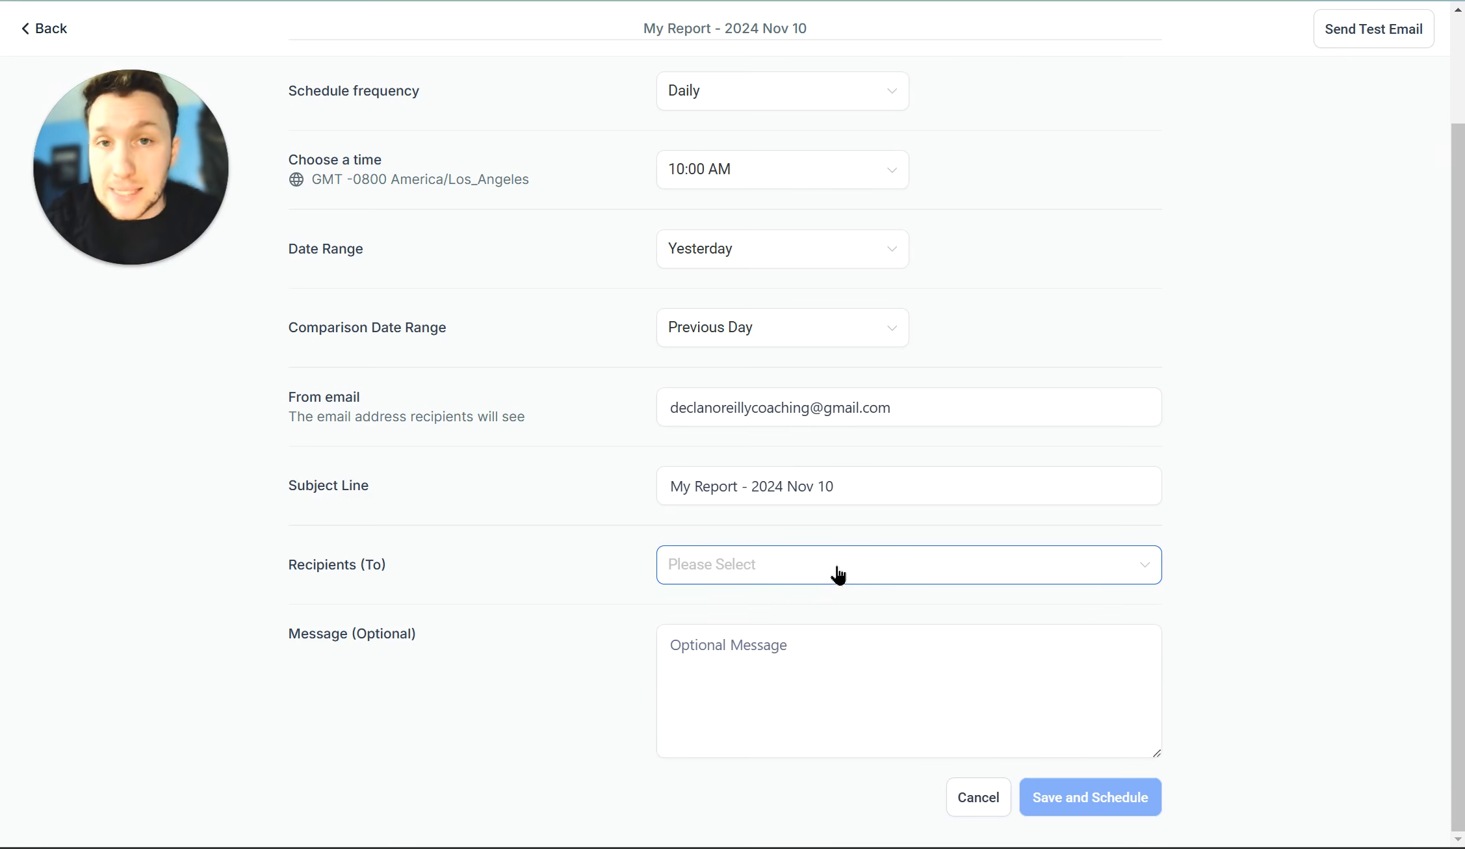
pyautogui.click(800, 677)
pyautogui.scroll(2, 832, 676)
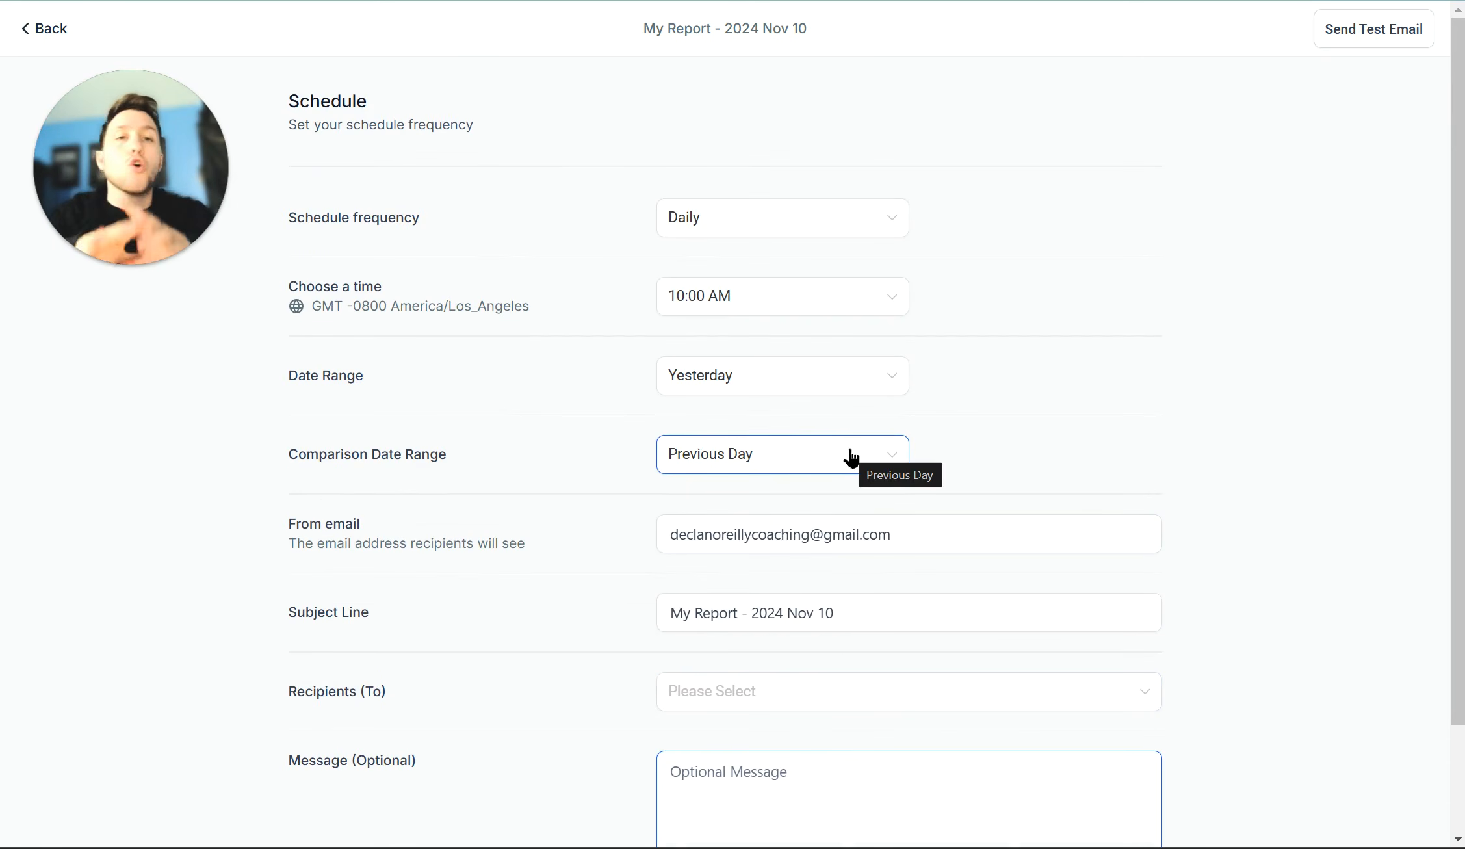
pyautogui.scroll(-2, 767, 195)
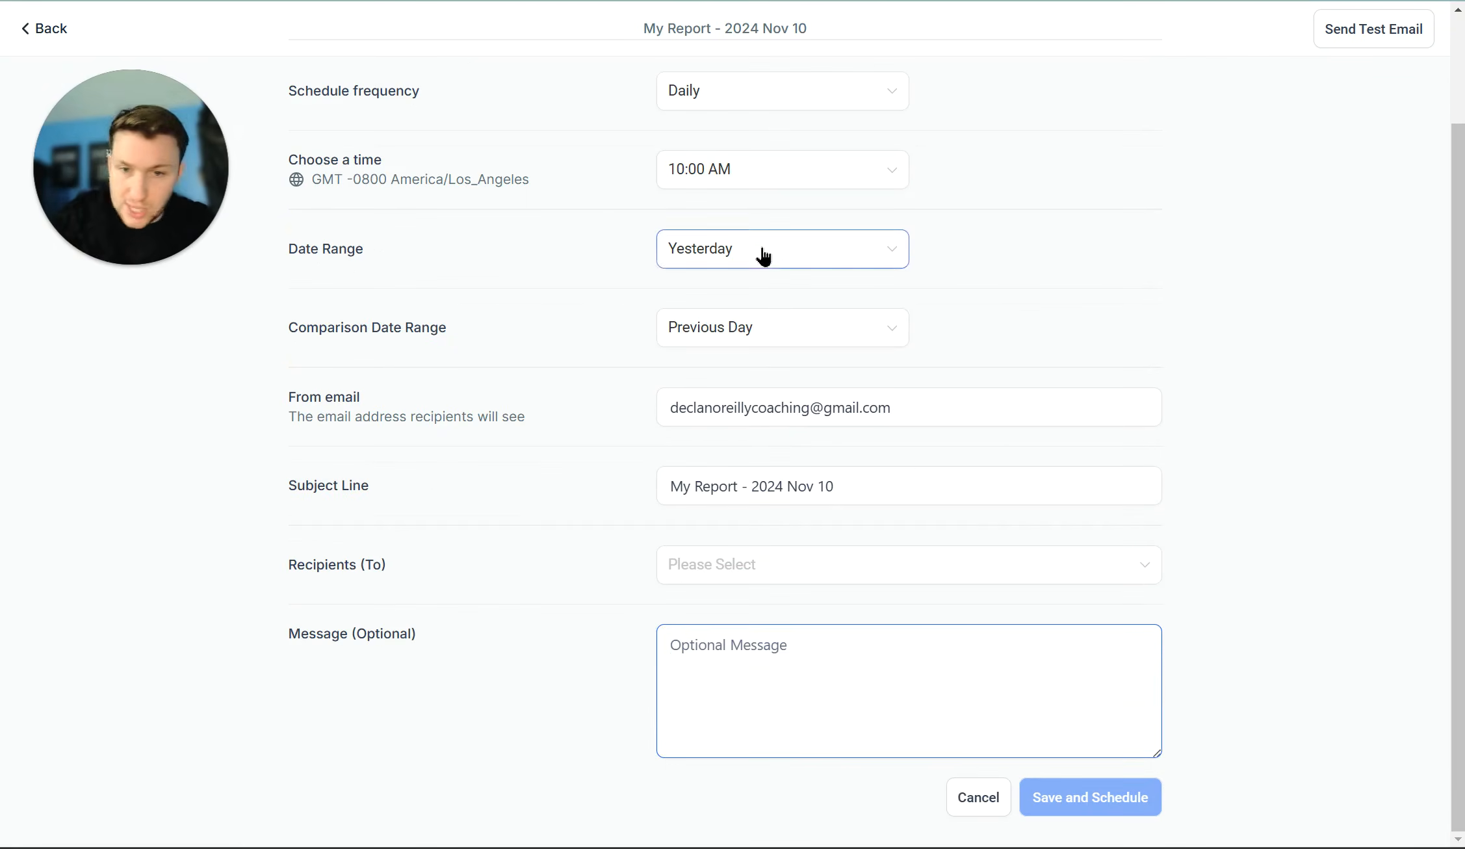
pyautogui.scroll(2, 458, 460)
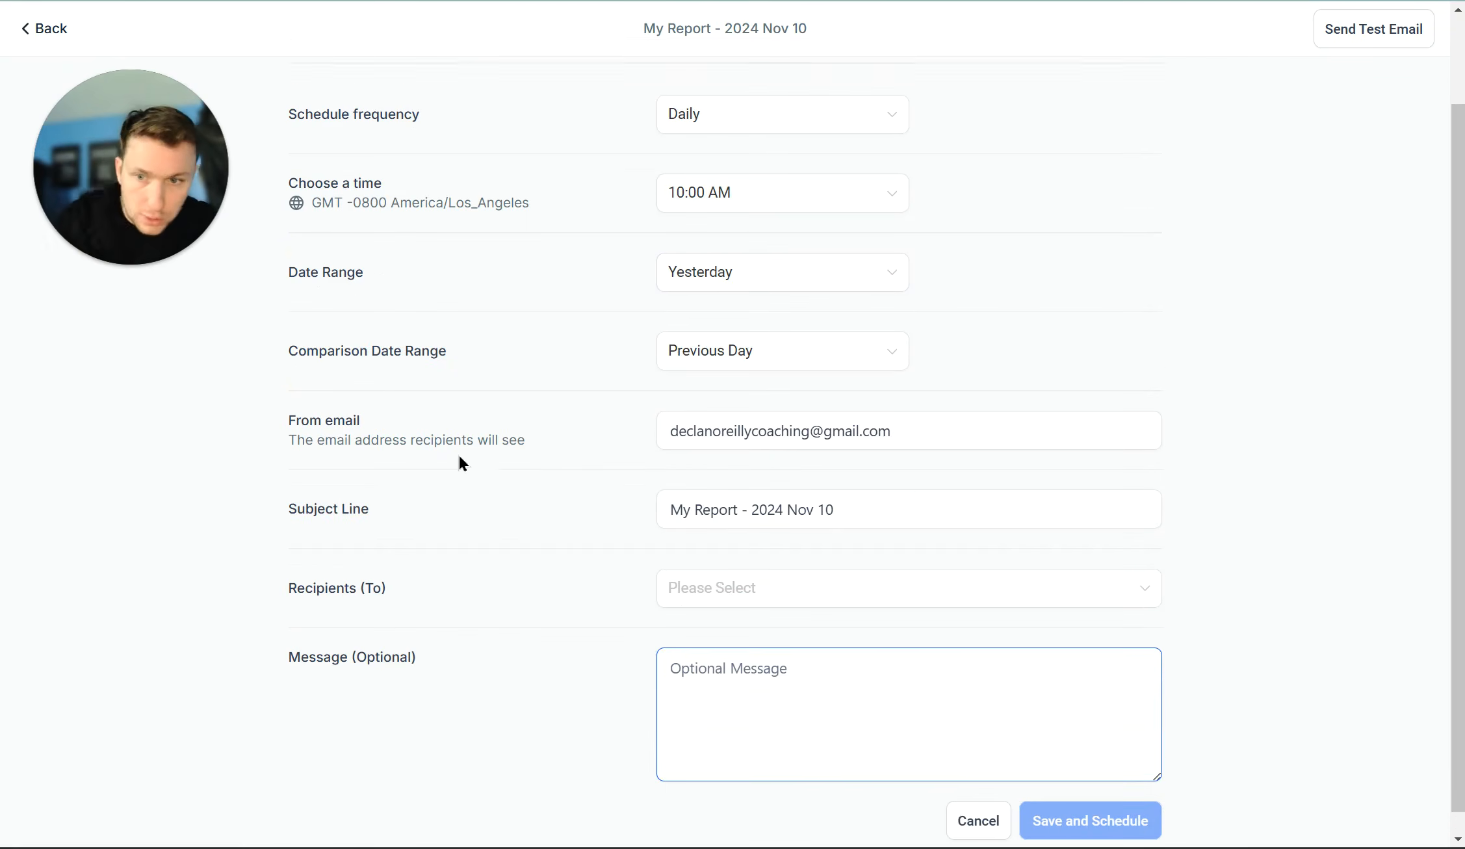
# Leave the schedule form and the report editor, returning to the custom reports overview.
pyautogui.click(64, 30)
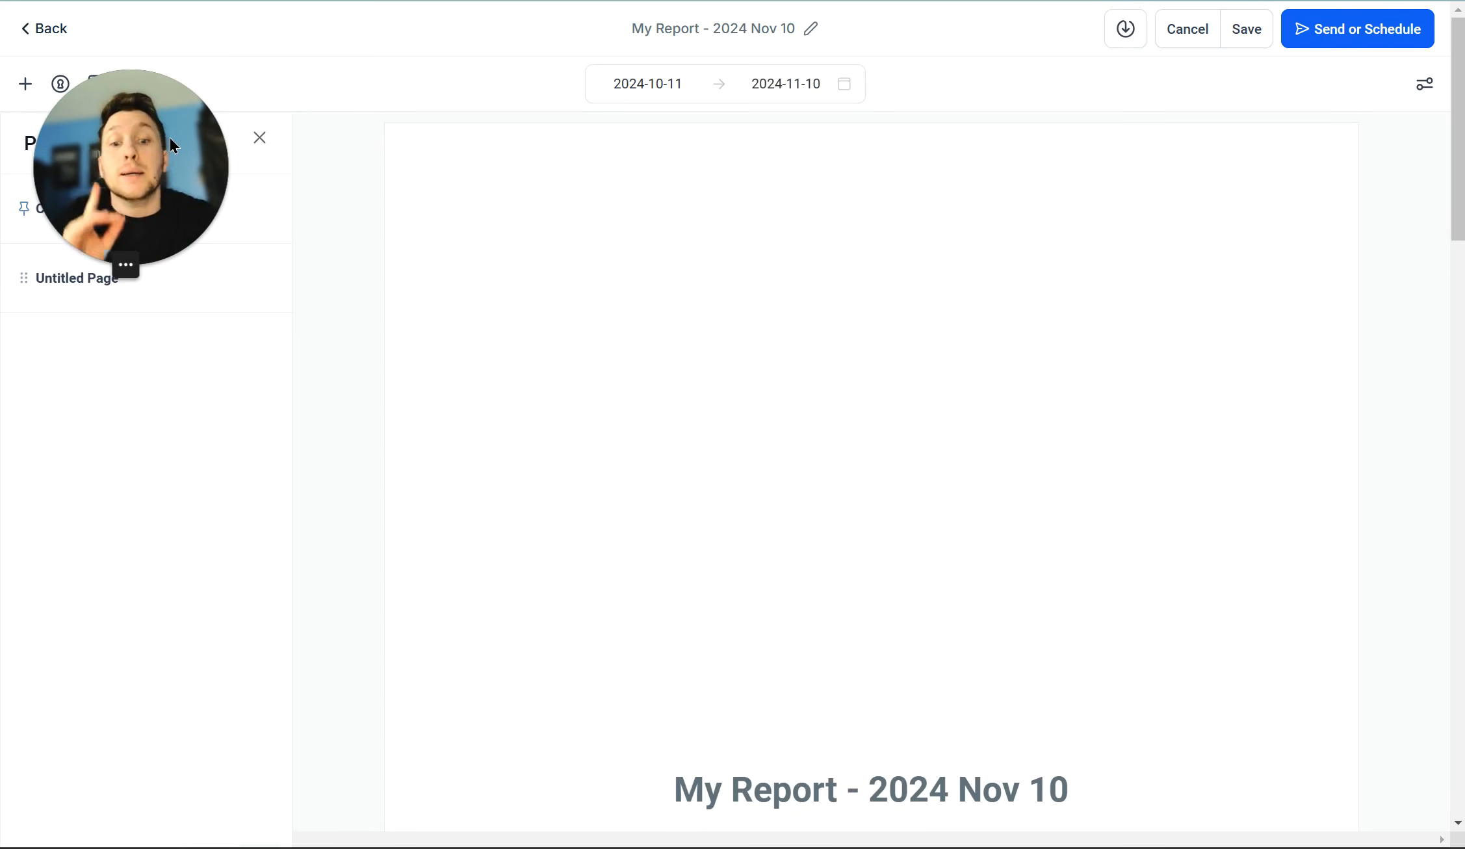
pyautogui.moveTo(165, 124); pyautogui.dragTo(313, 128)
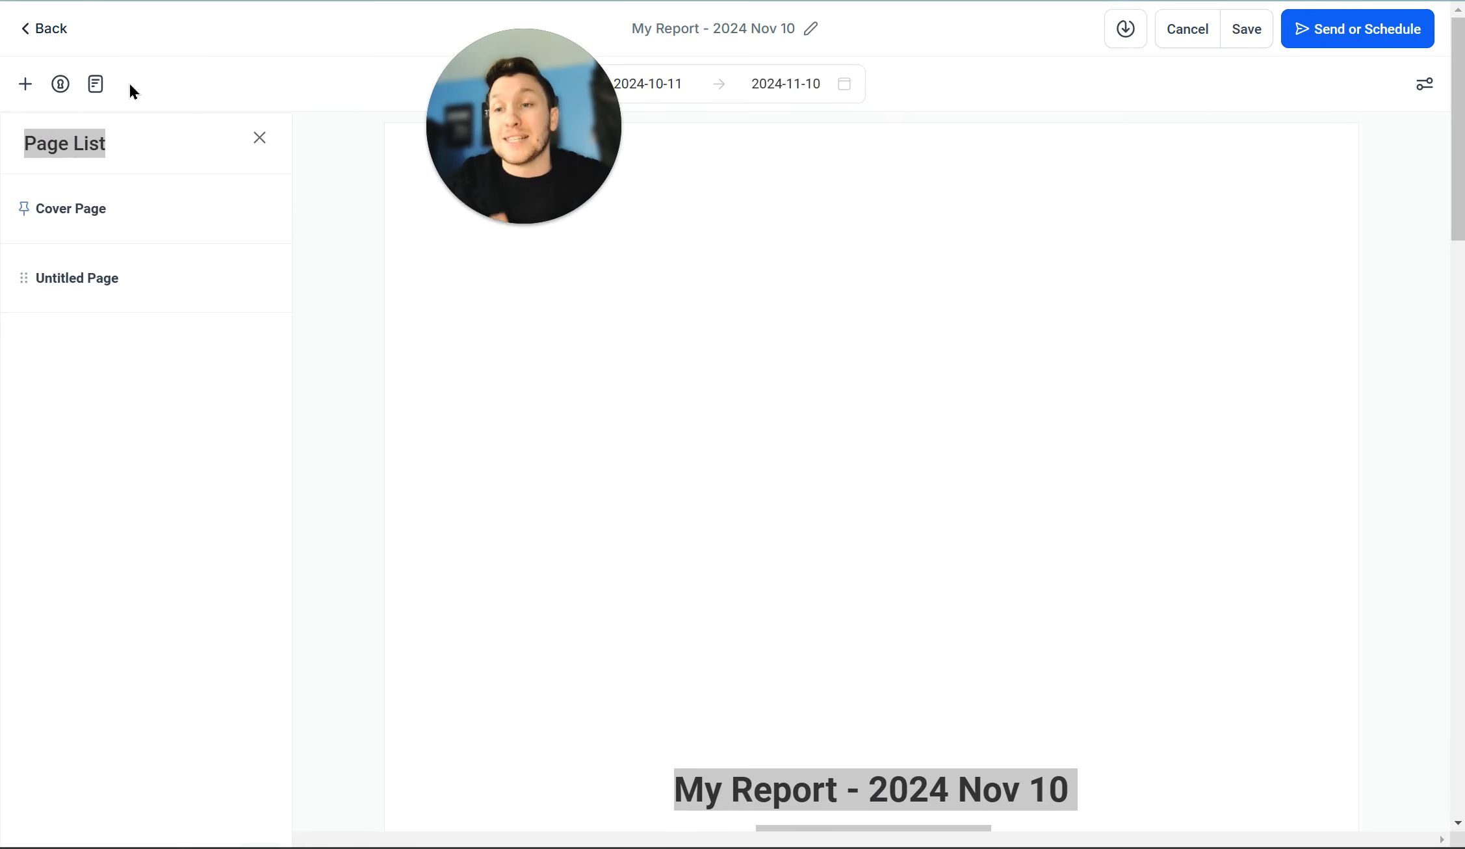
pyautogui.click(43, 29)
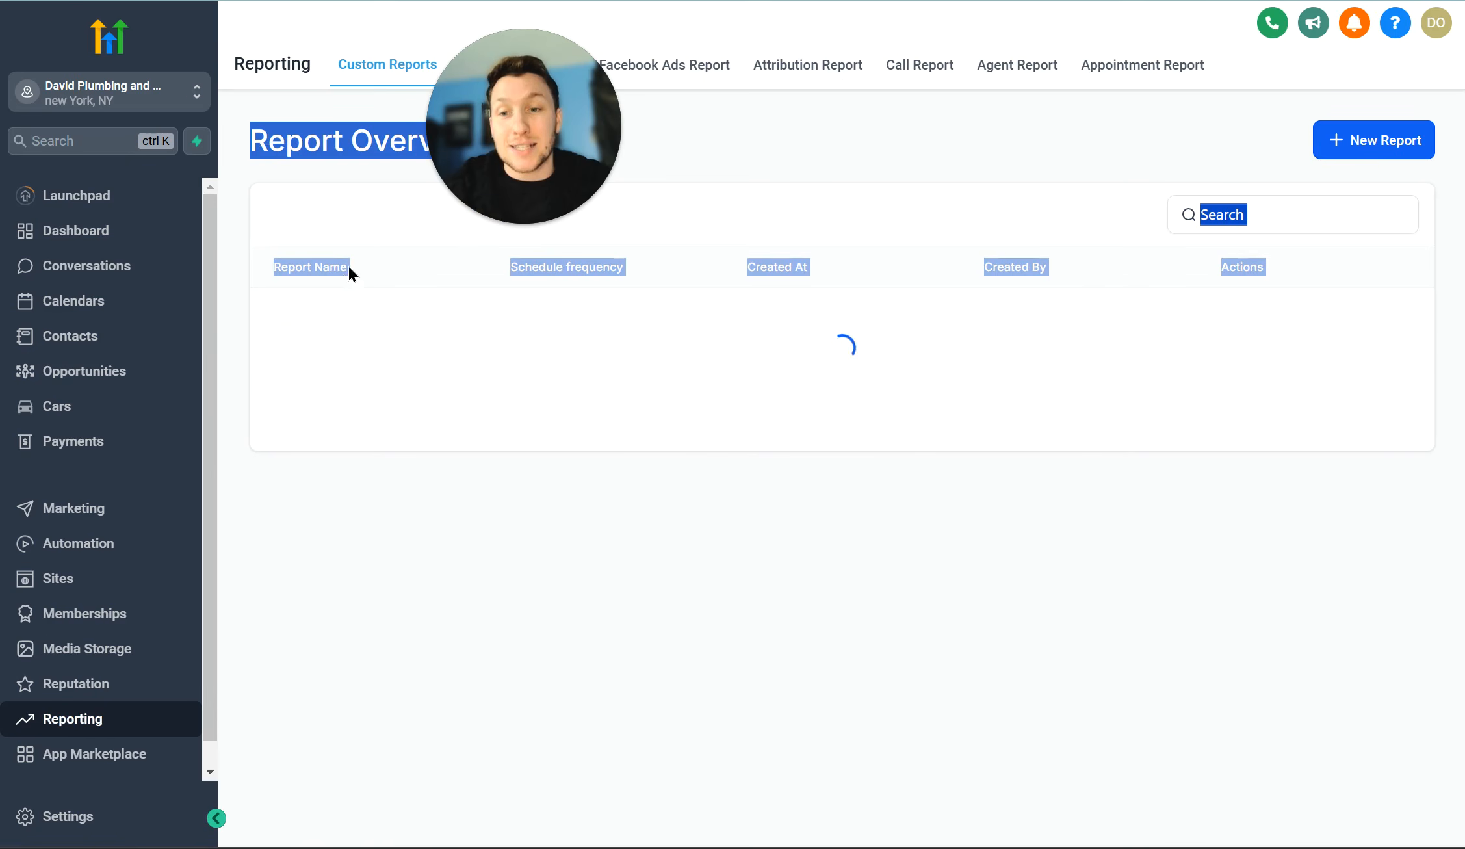
# Start another new report by importing the existing dashboard named Dashboard.
pyautogui.click(1380, 155)
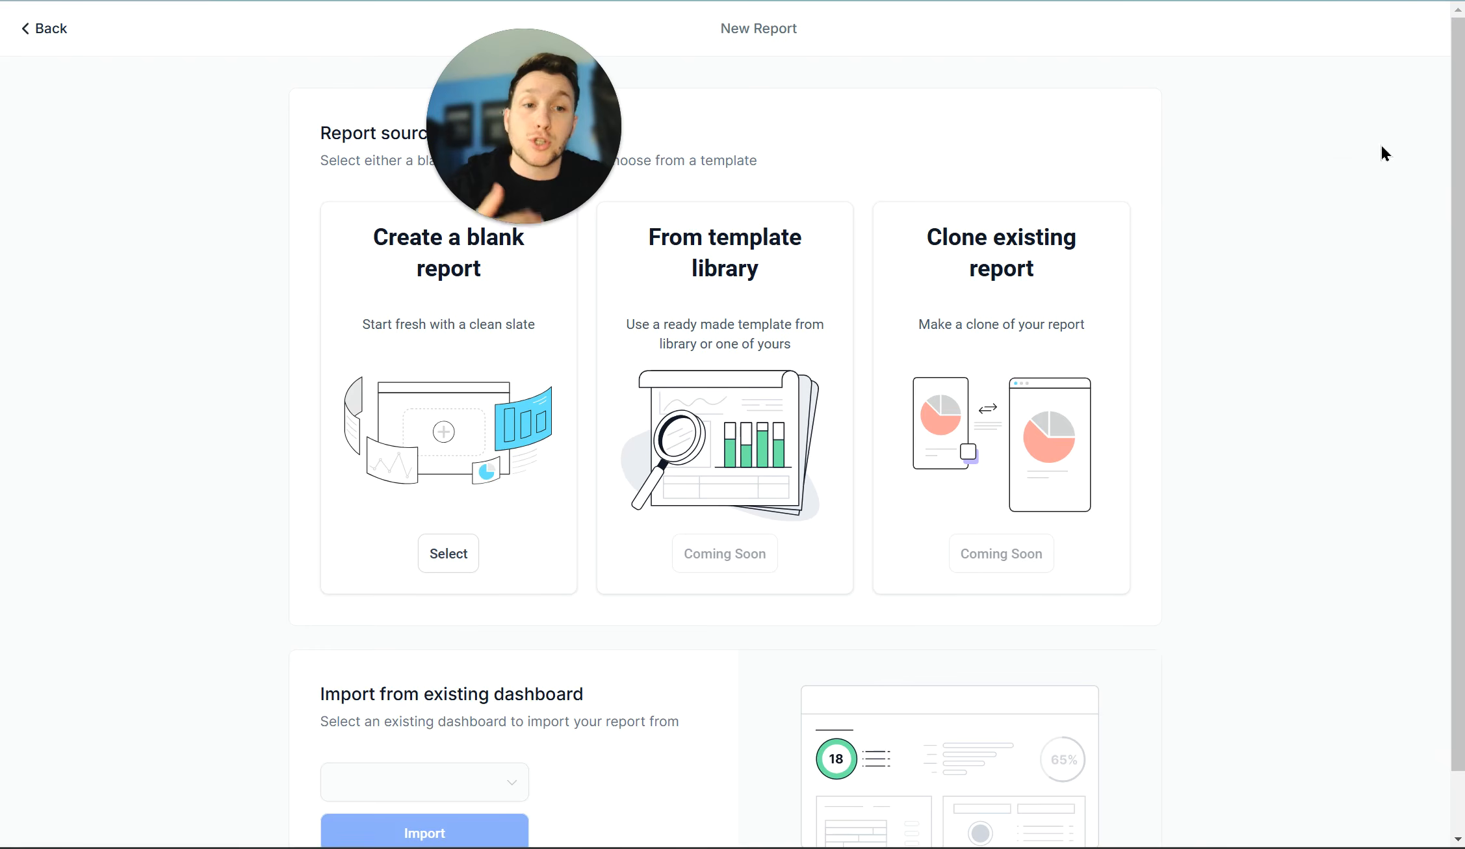
pyautogui.scroll(-1, 834, 431)
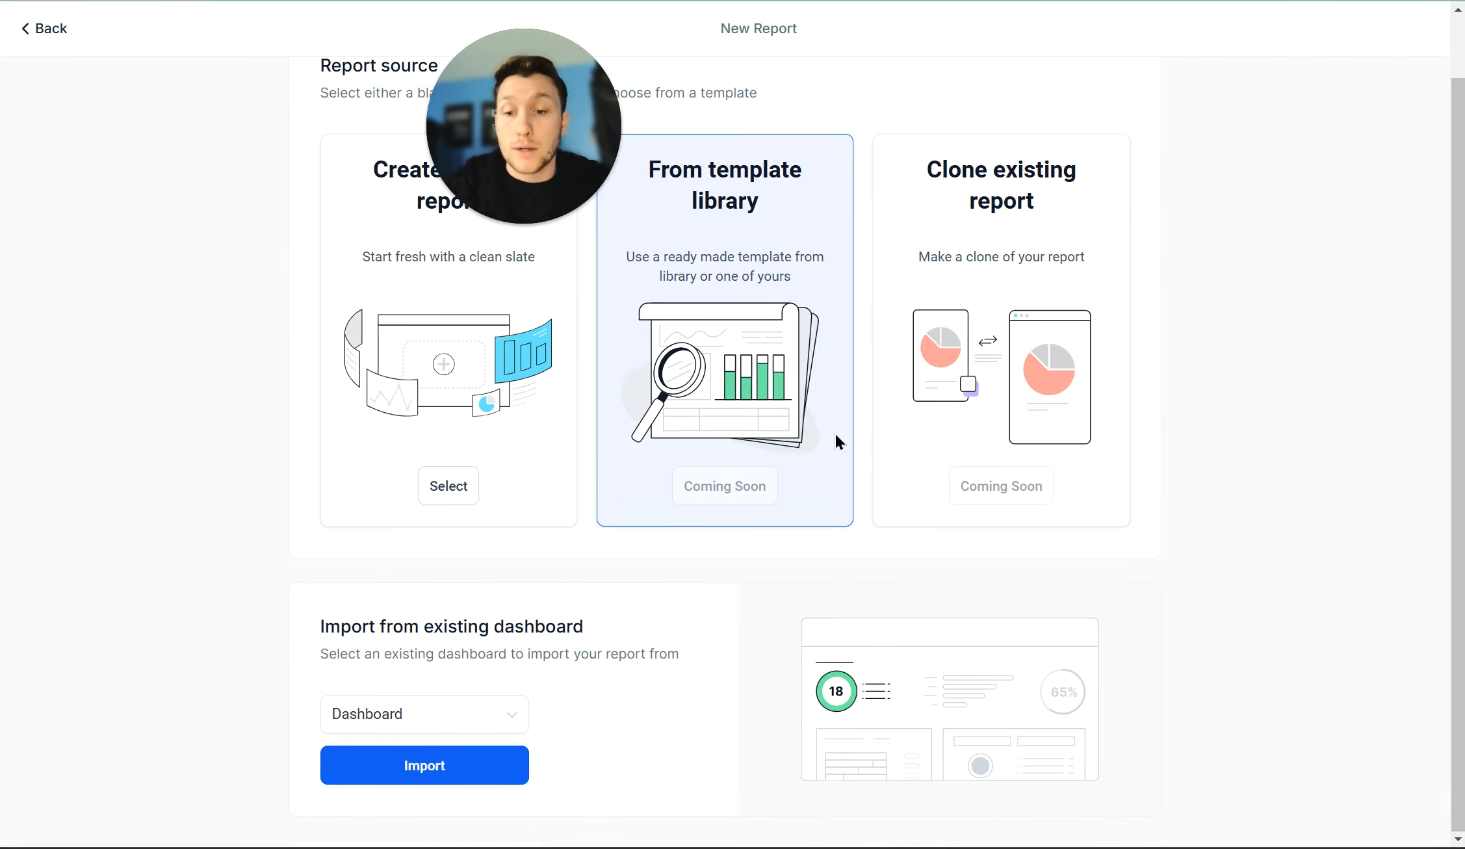
pyautogui.click(410, 725)
pyautogui.click(519, 759)
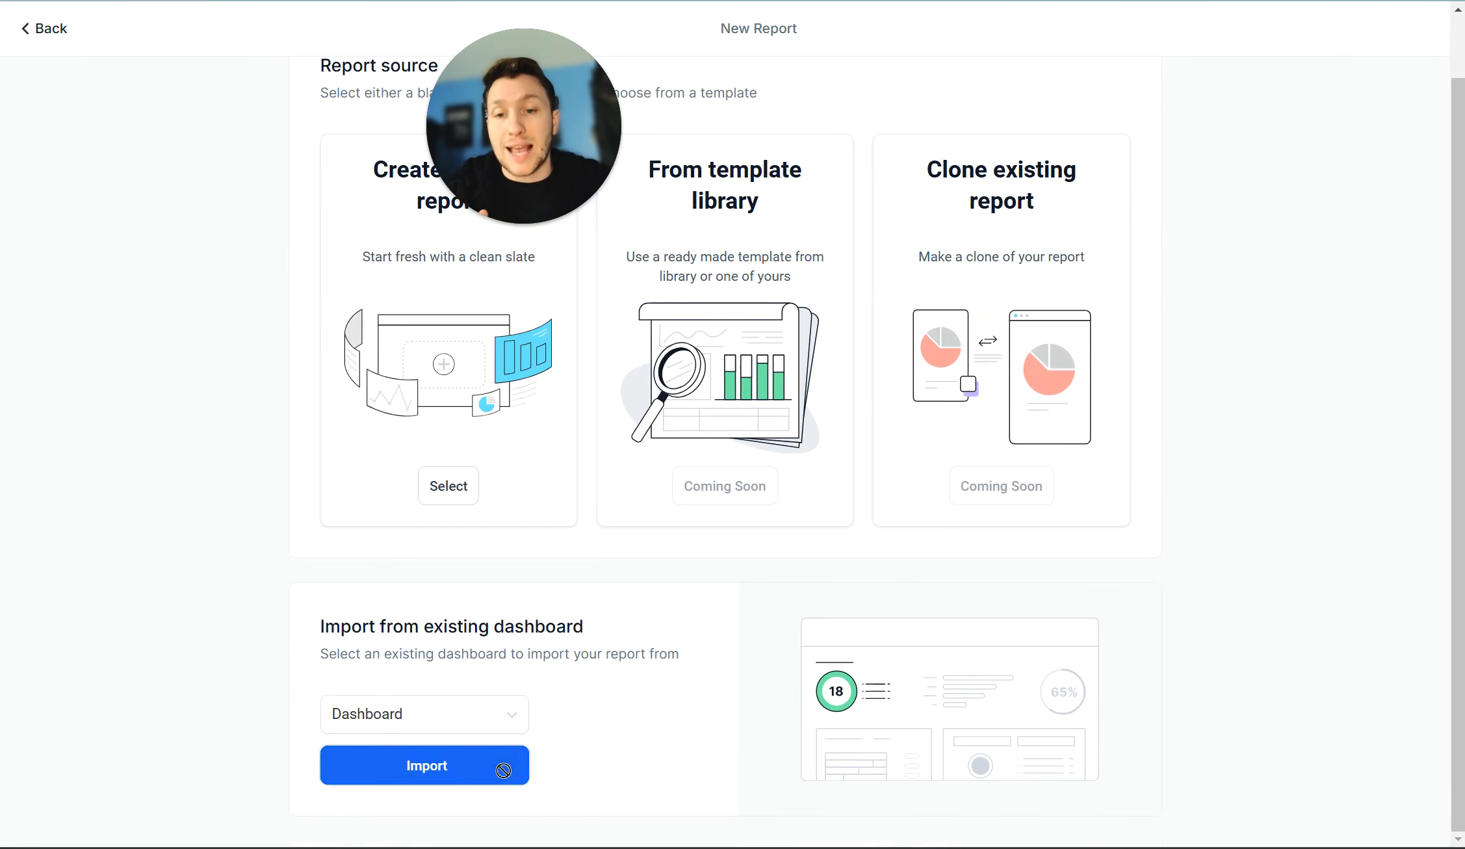
pyautogui.click(506, 777)
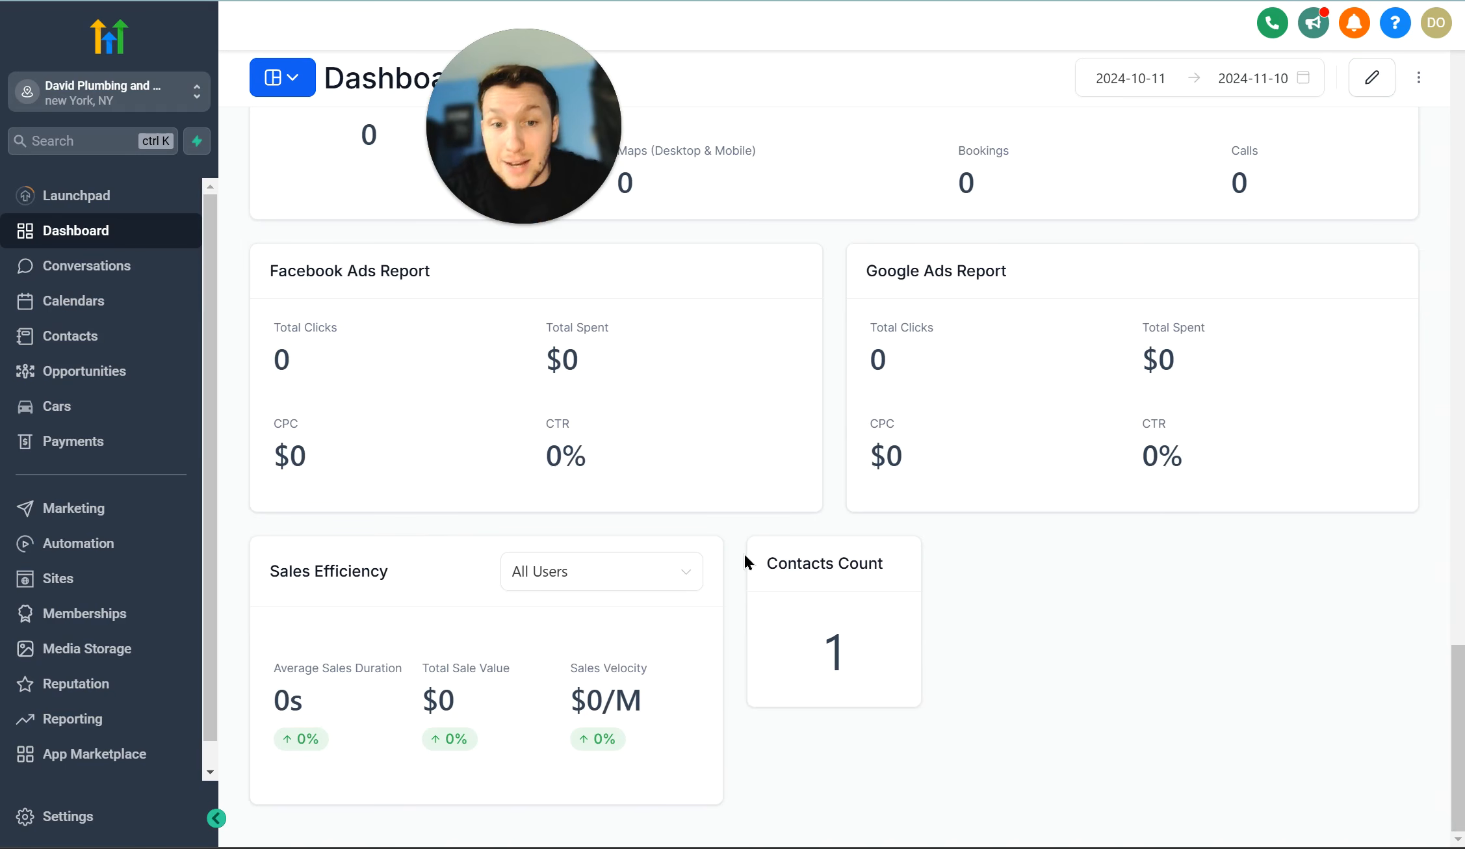
# Review the widgets on the main dashboard, from Opportunity Status down to Sales Efficiency and Contacts Count.
pyautogui.scroll(20, 1249, 340)
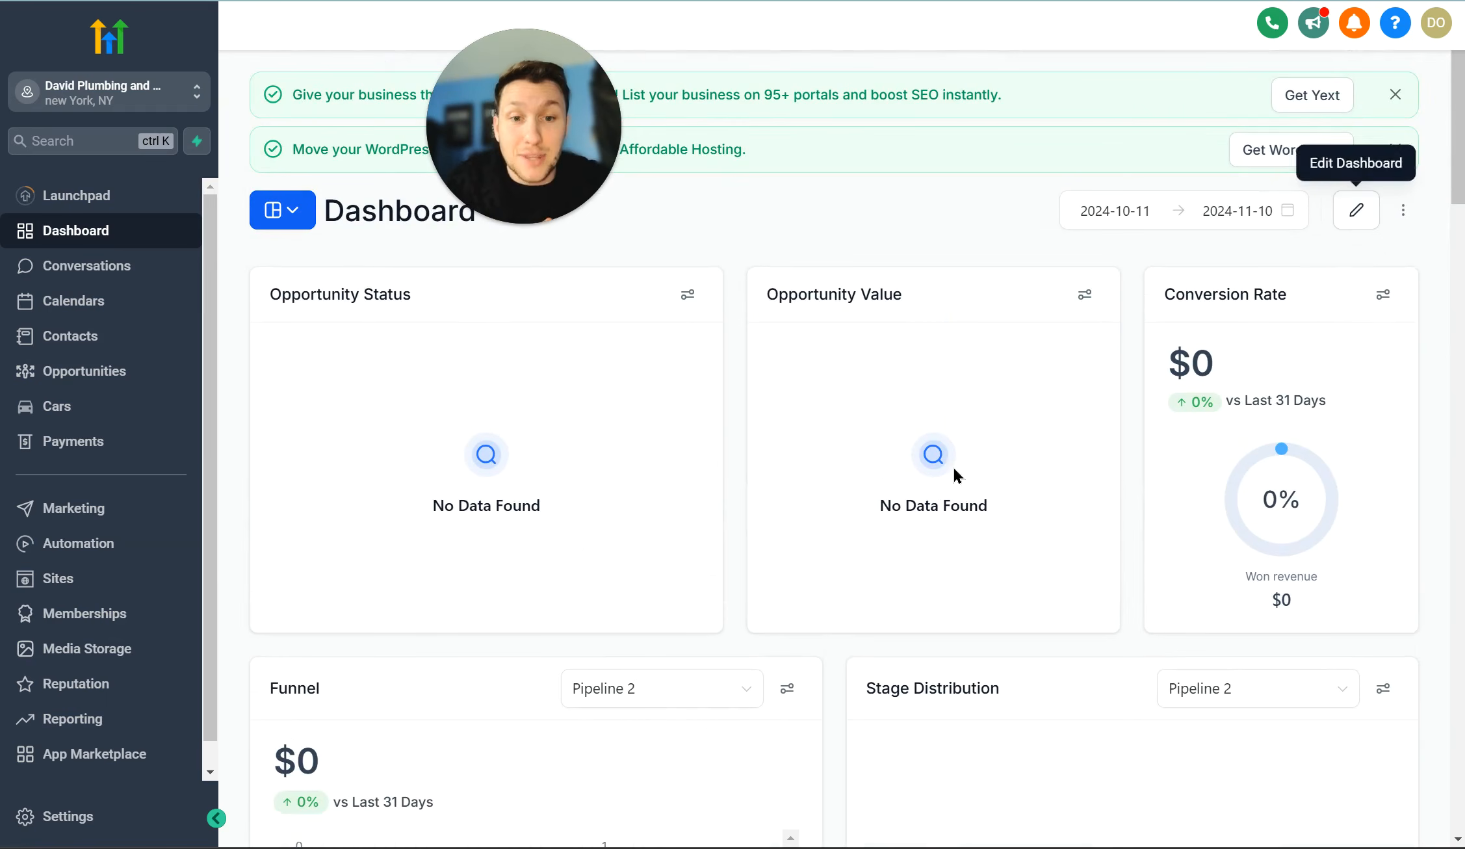
pyautogui.scroll(-20, 886, 457)
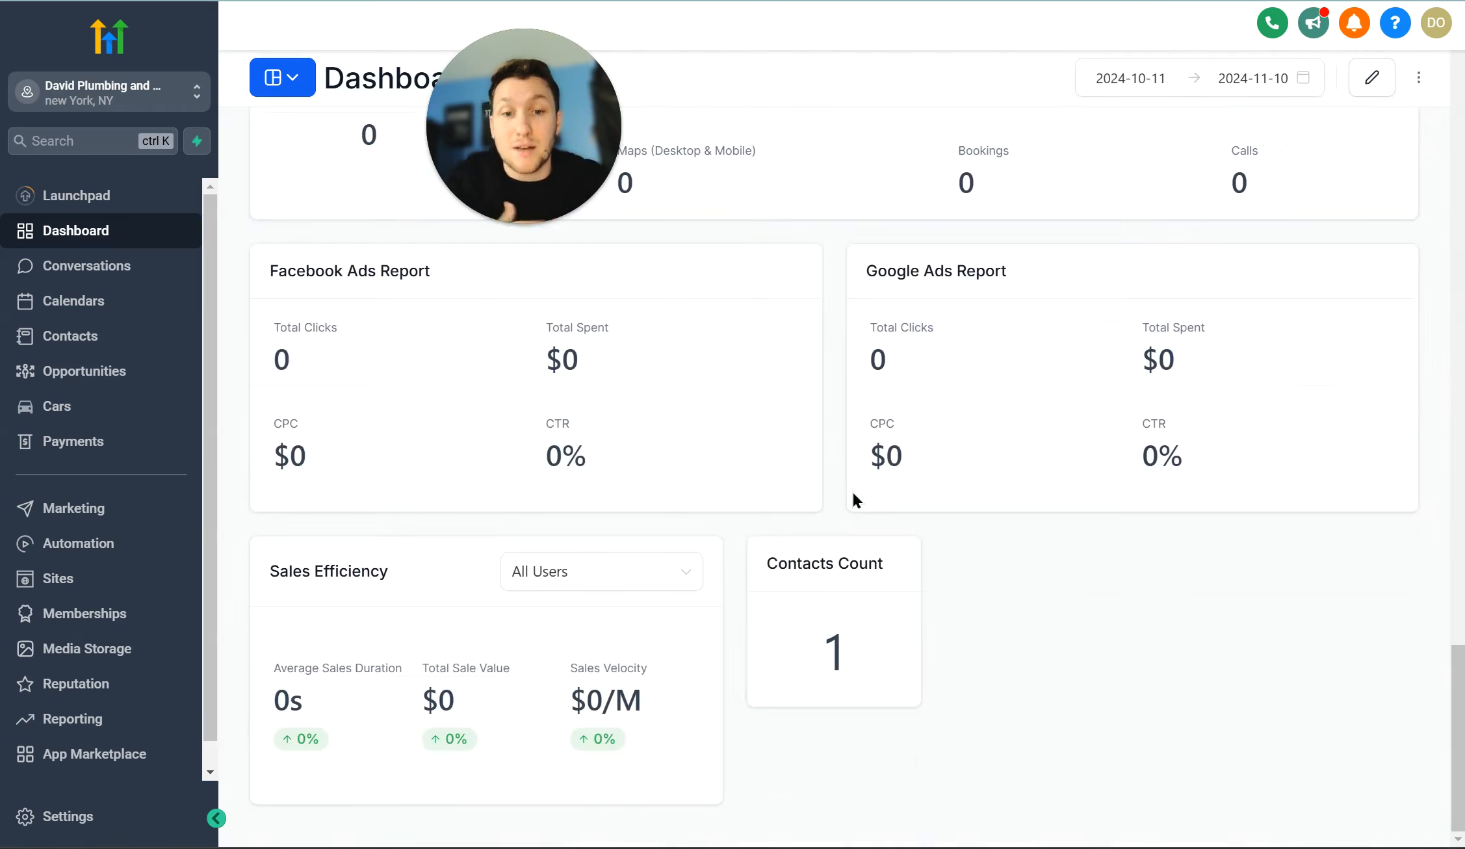
pyautogui.scroll(8, 826, 455)
pyautogui.scroll(12, 821, 563)
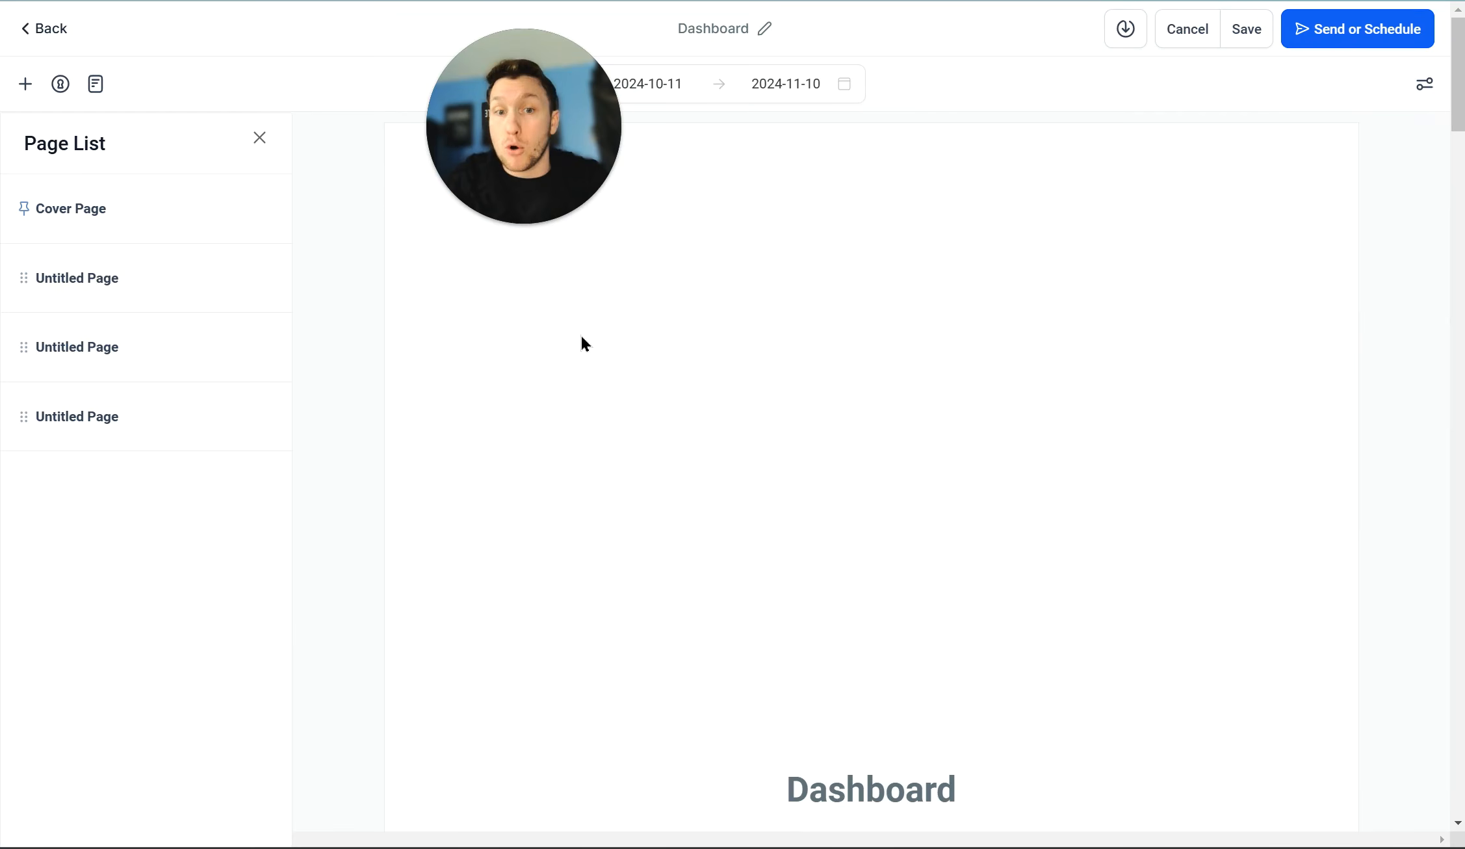
# Examine the imported Dashboard report from its cover page through to the Google Business Profile widget on the last page.
pyautogui.scroll(-20, 584, 348)
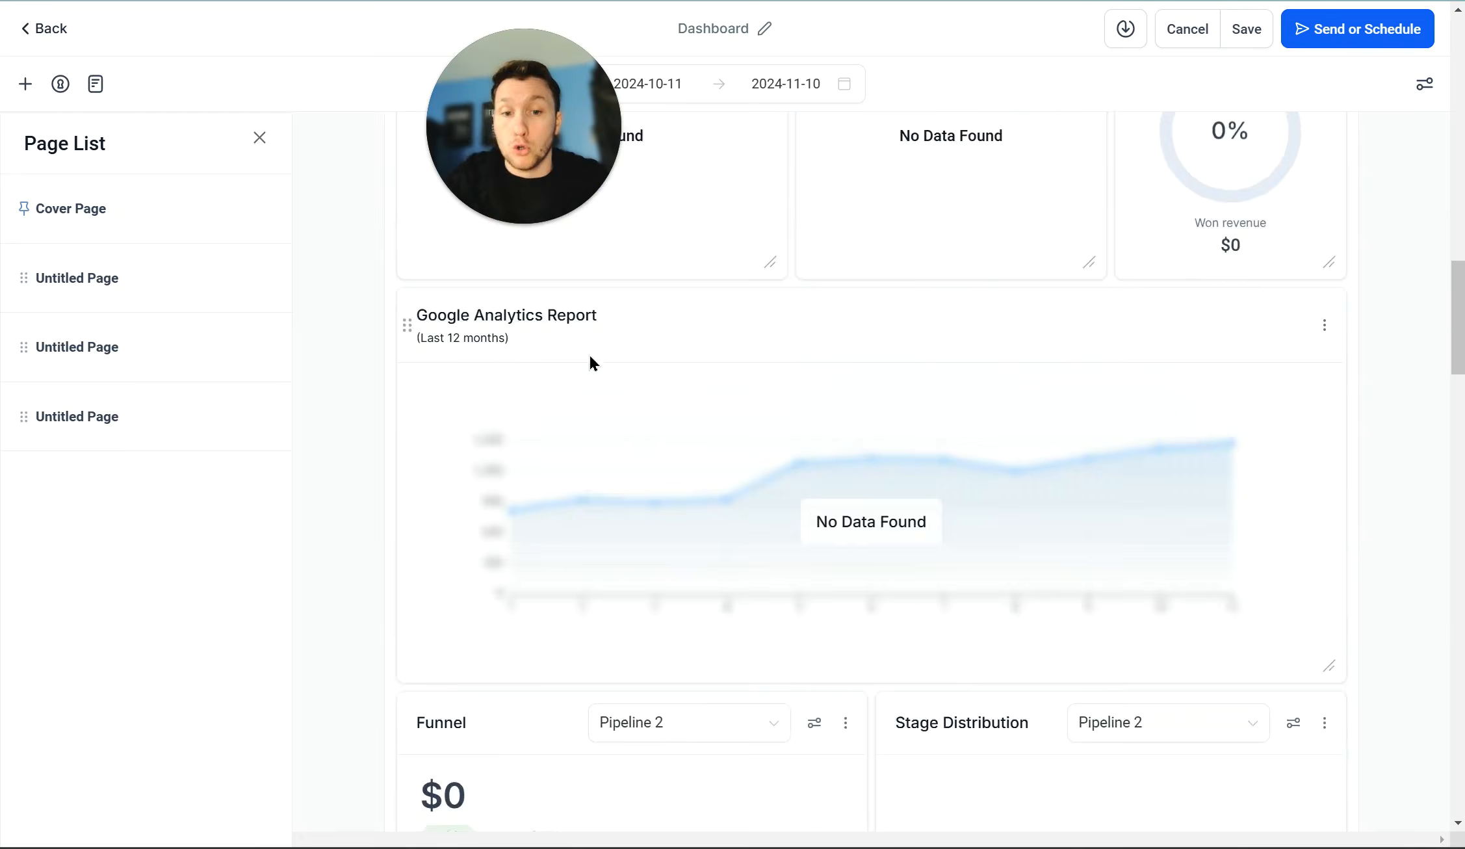
pyautogui.scroll(15, 783, 429)
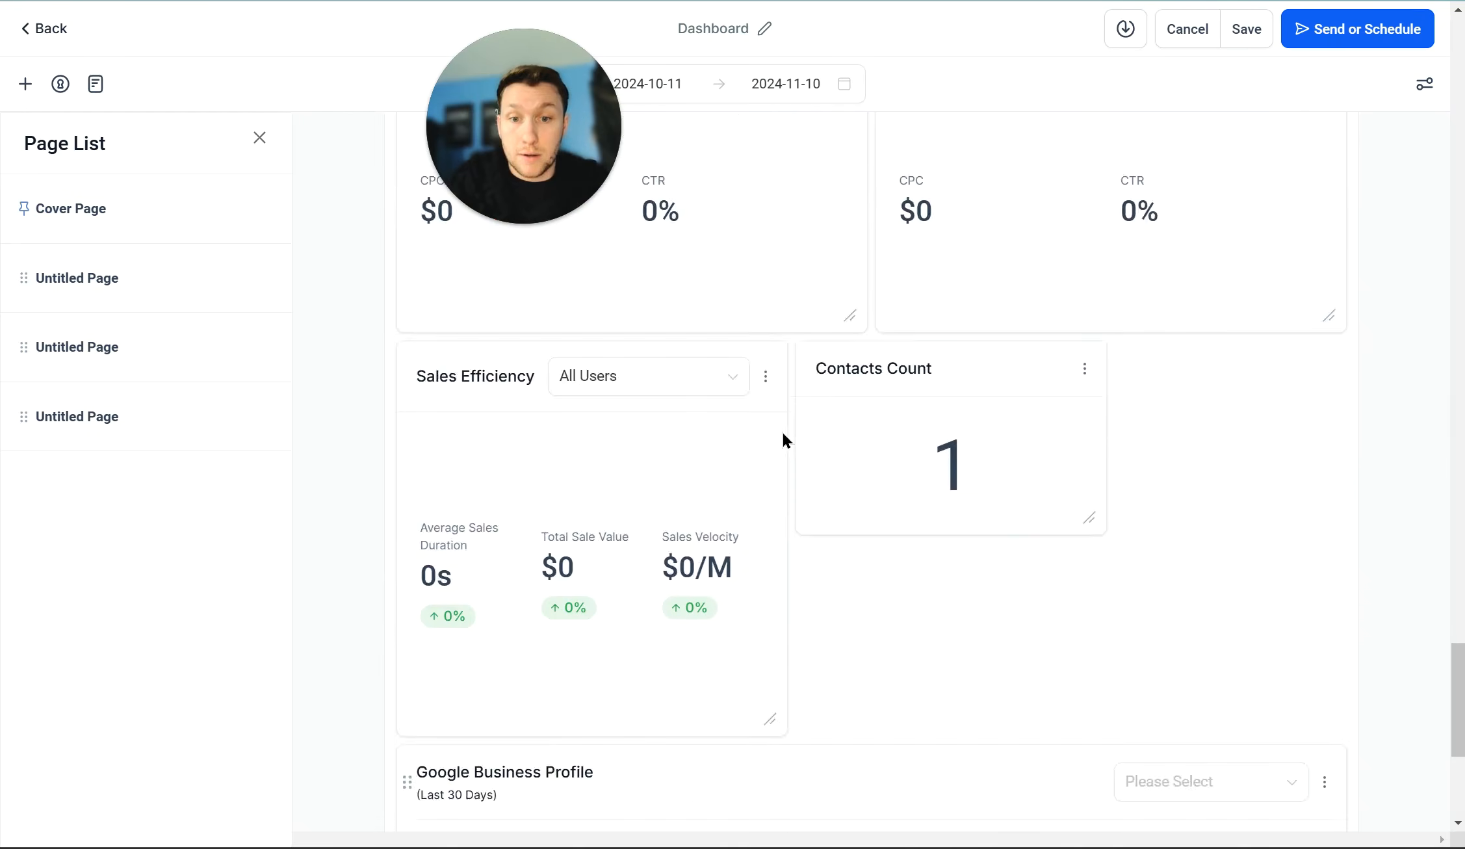
pyautogui.scroll(20, 783, 470)
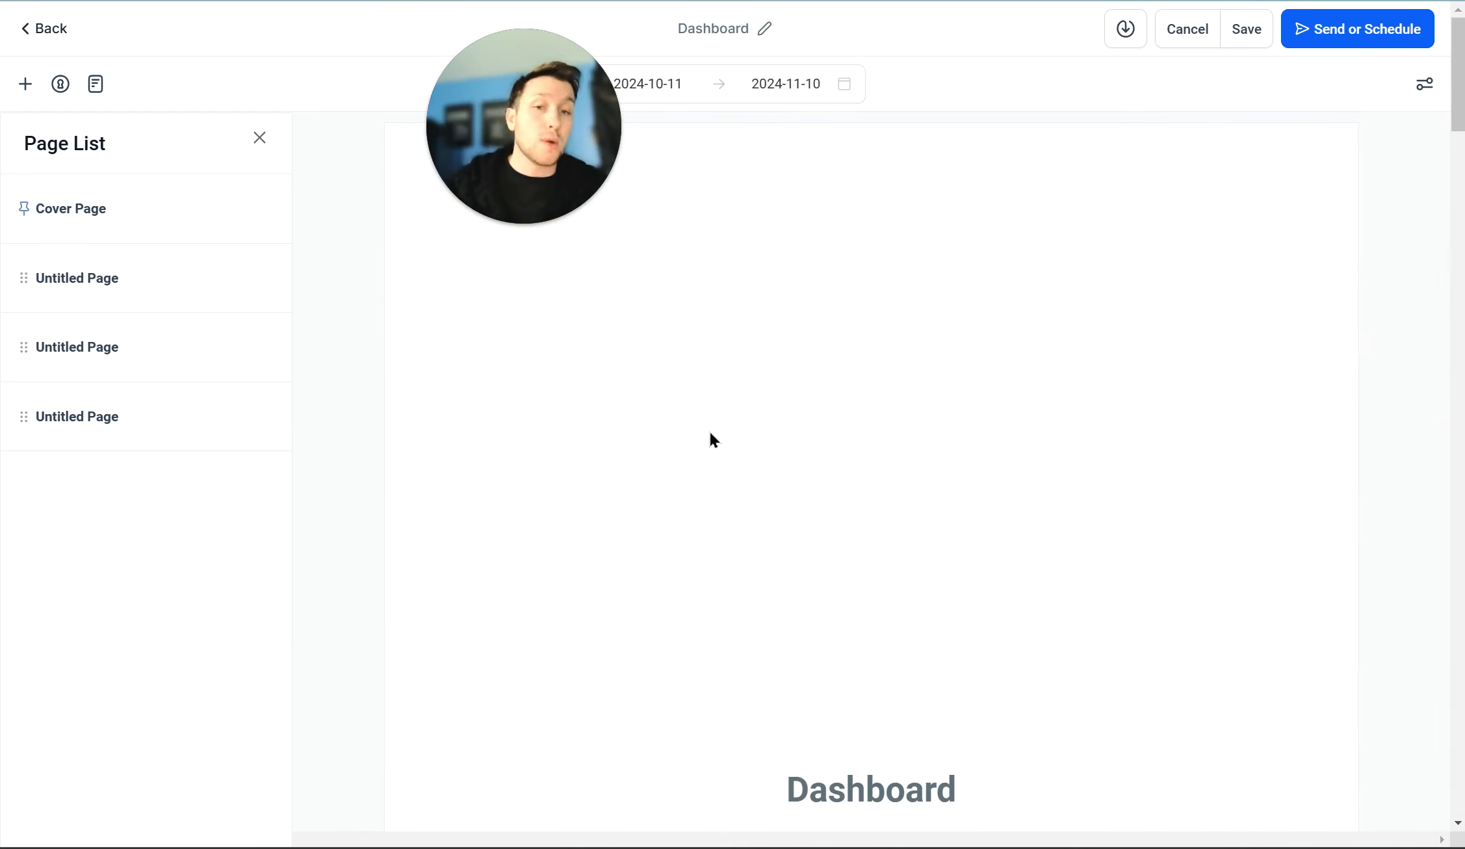
pyautogui.scroll(-8, 710, 440)
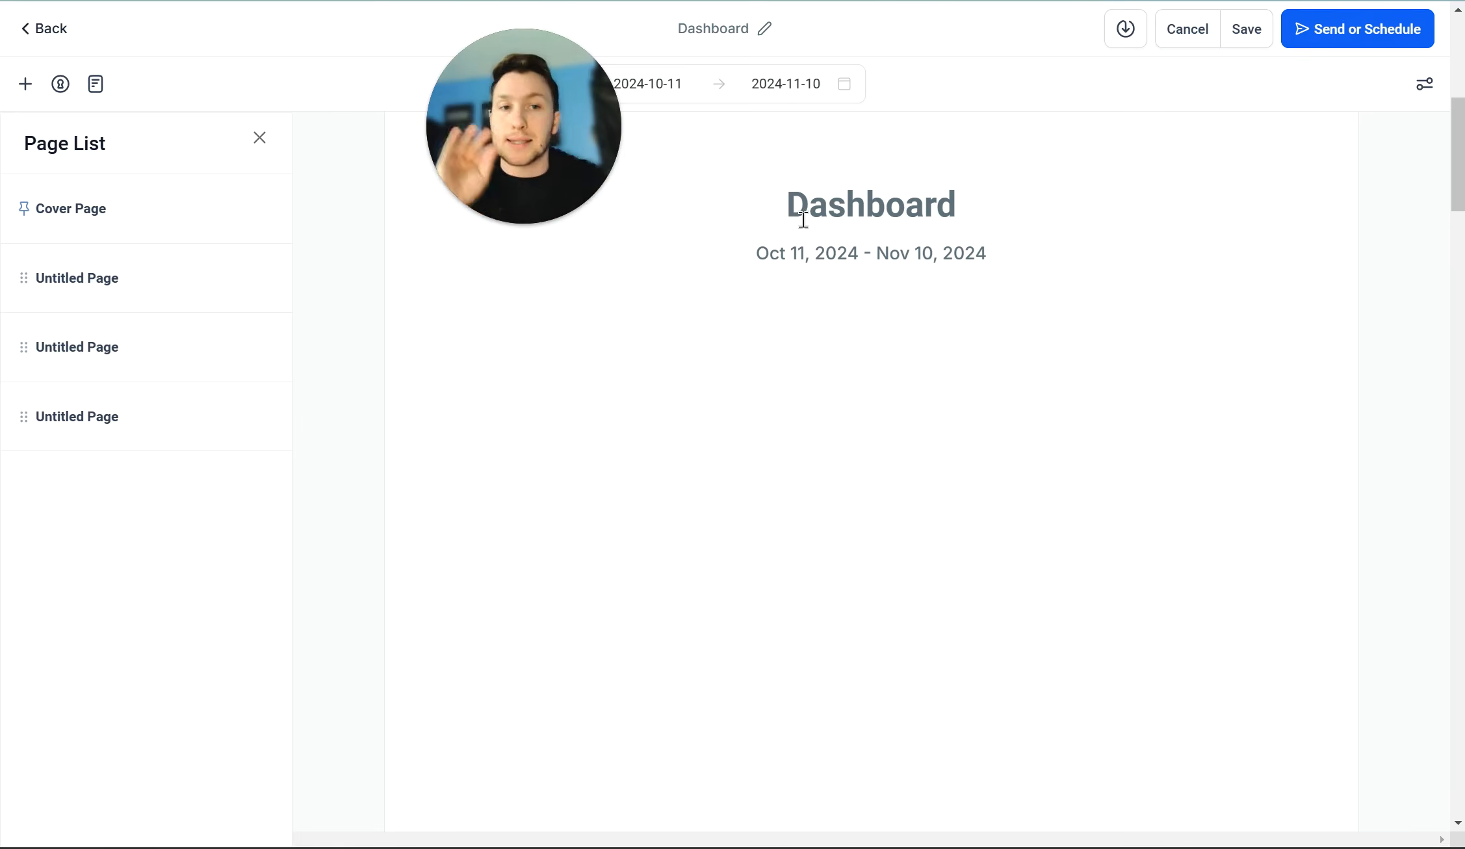
pyautogui.scroll(-20, 892, 344)
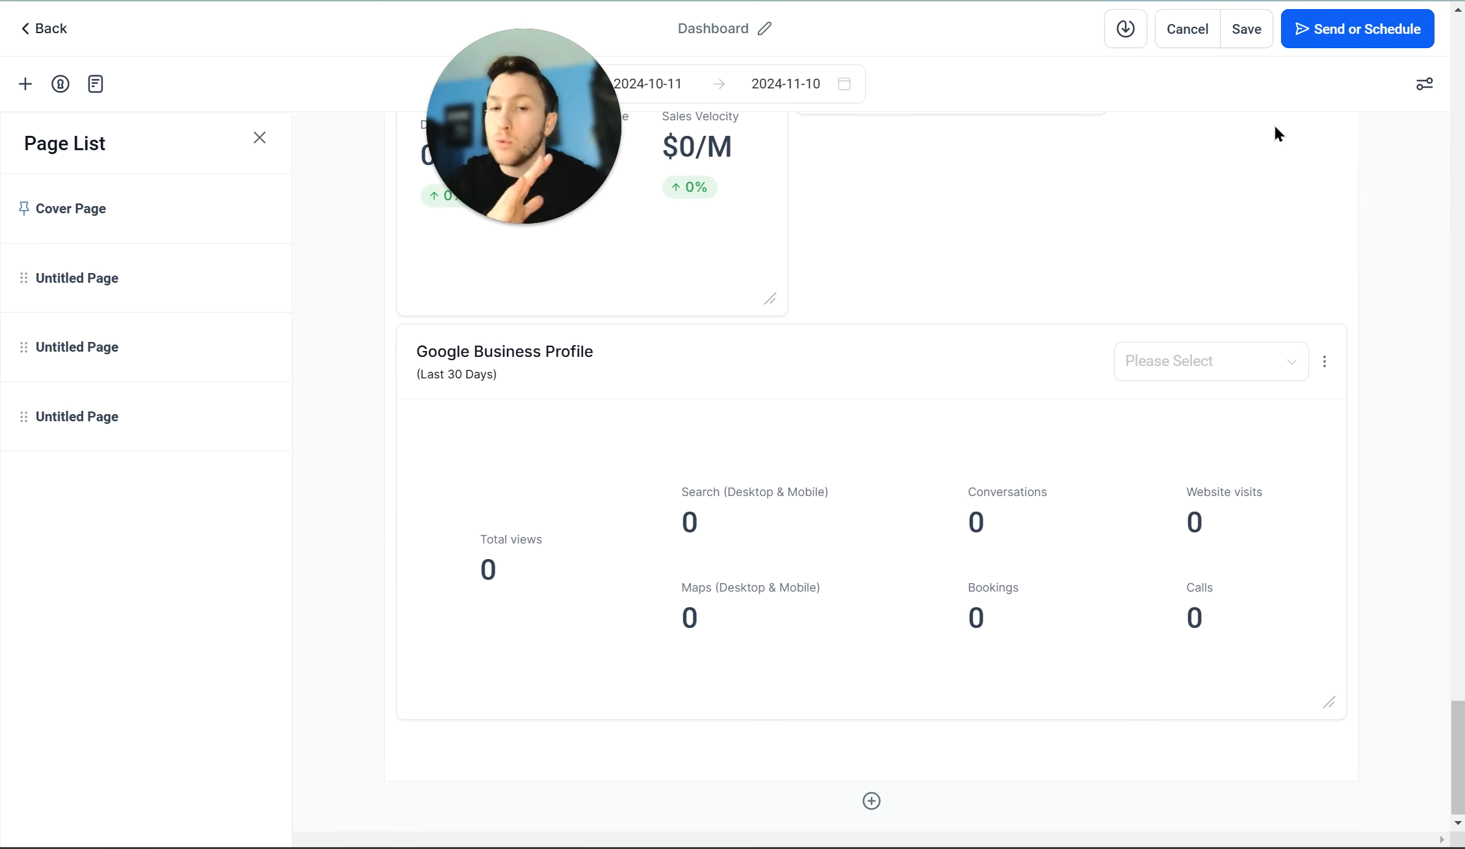
pyautogui.scroll(-1, 1238, 268)
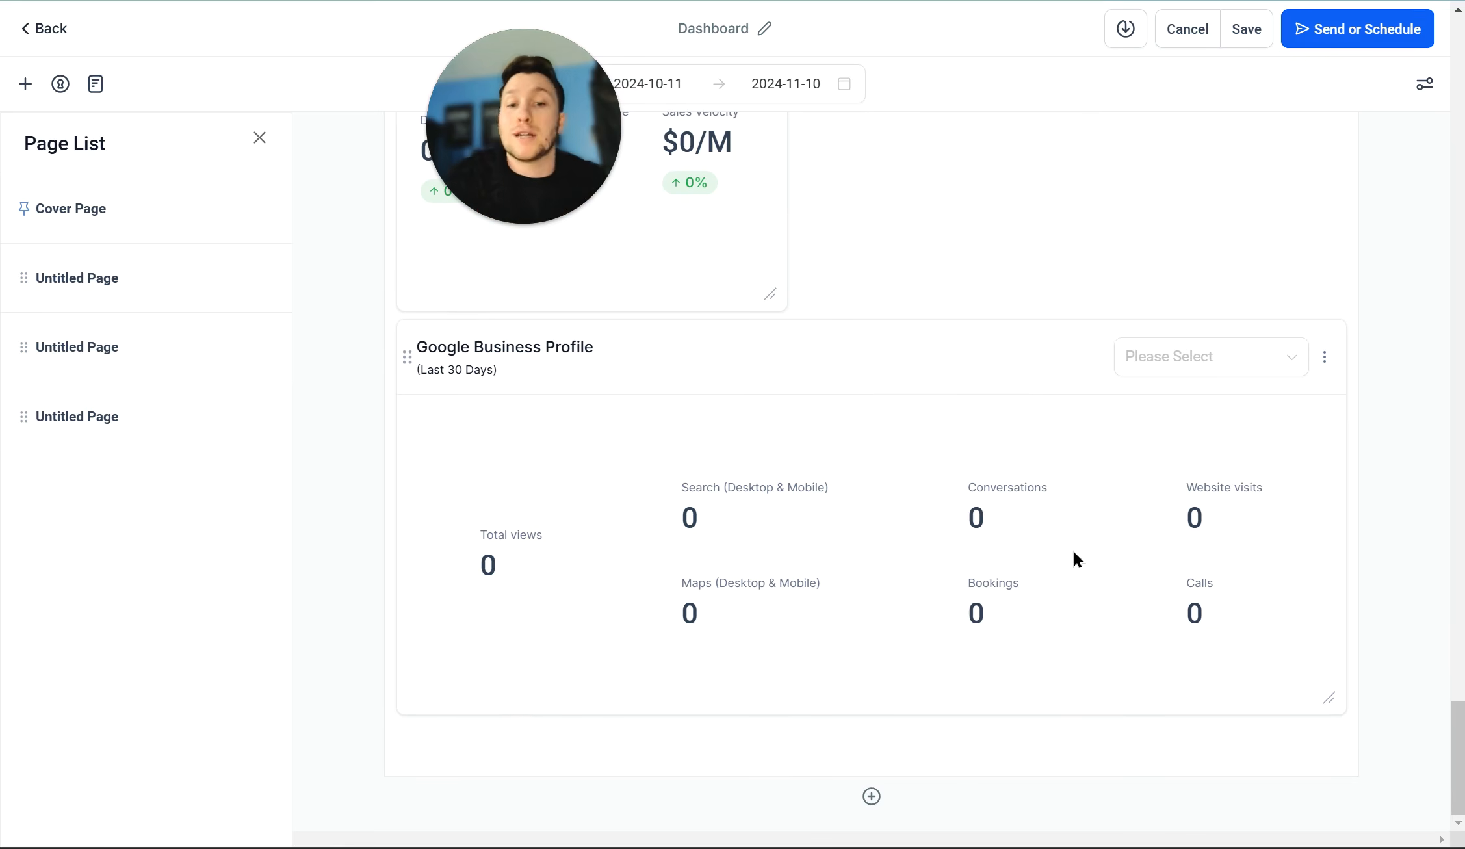
pyautogui.scroll(20, 1076, 552)
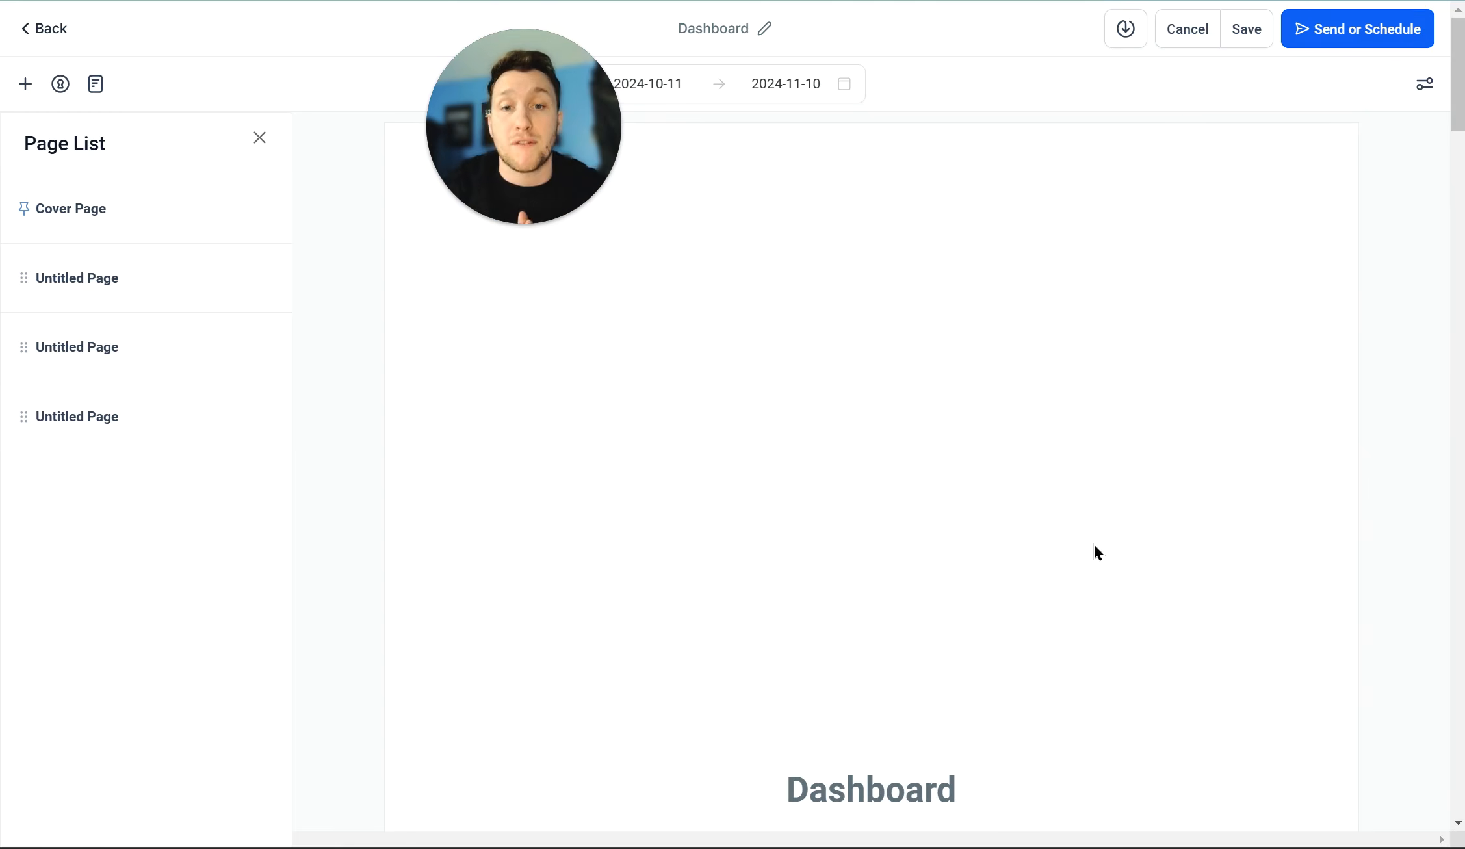
# Leave the report editor, look over the main dashboard's widgets and switch the dashboard to edit mode.
pyautogui.click(50, 28)
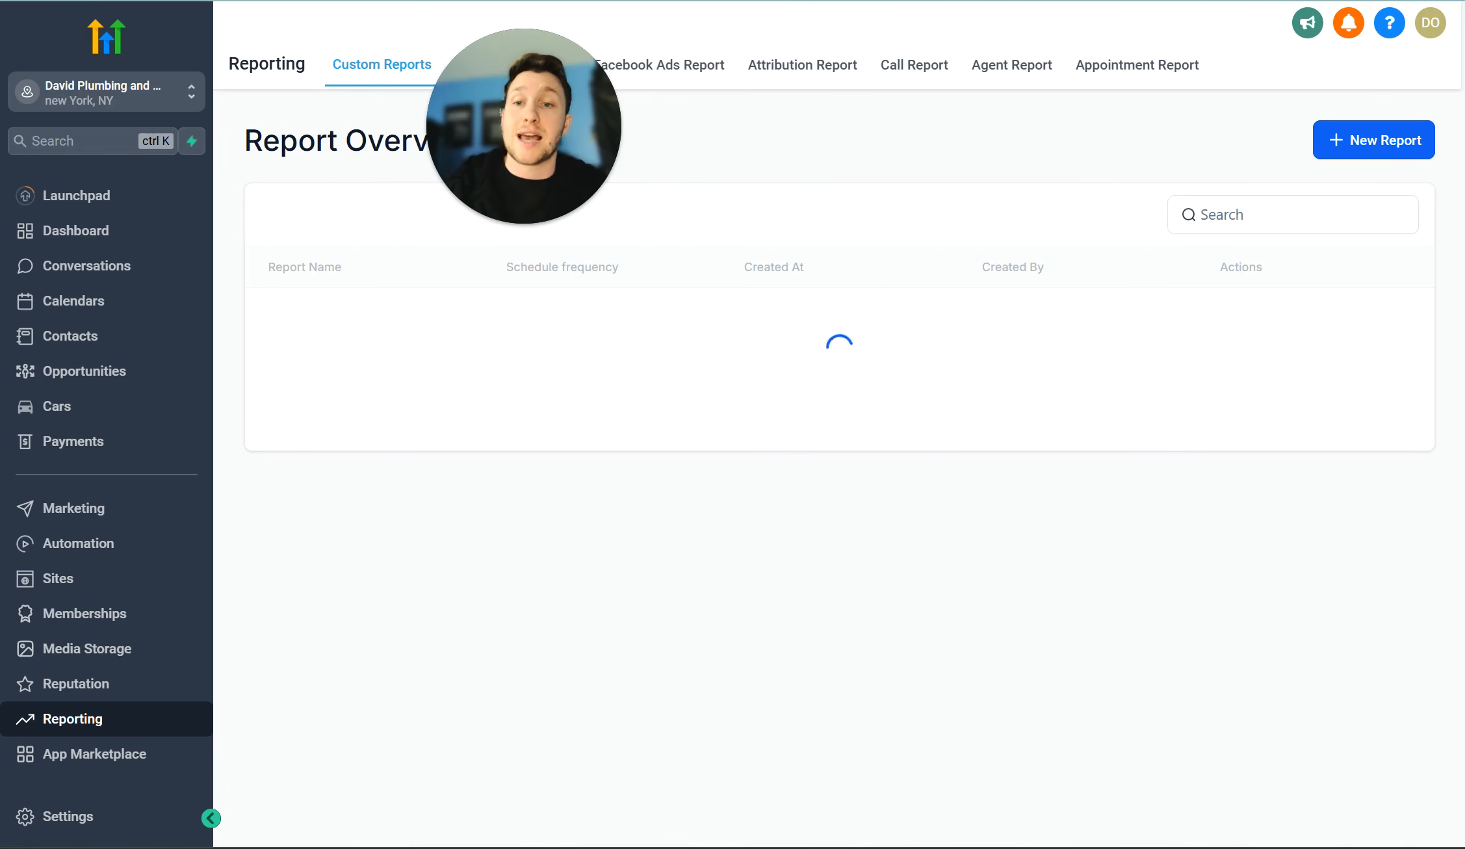
pyautogui.click(124, 233)
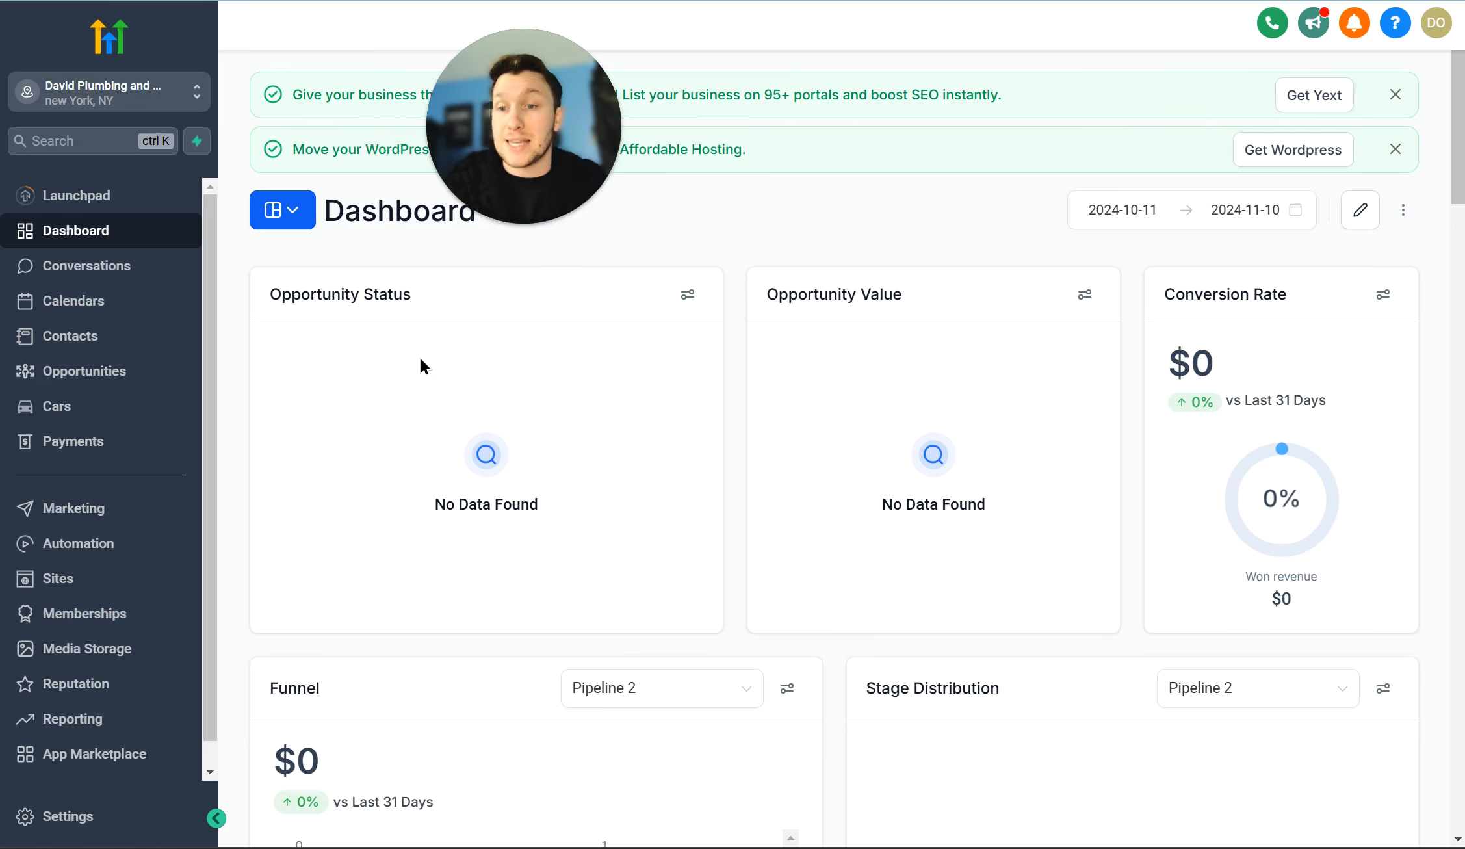
pyautogui.scroll(-8, 1053, 325)
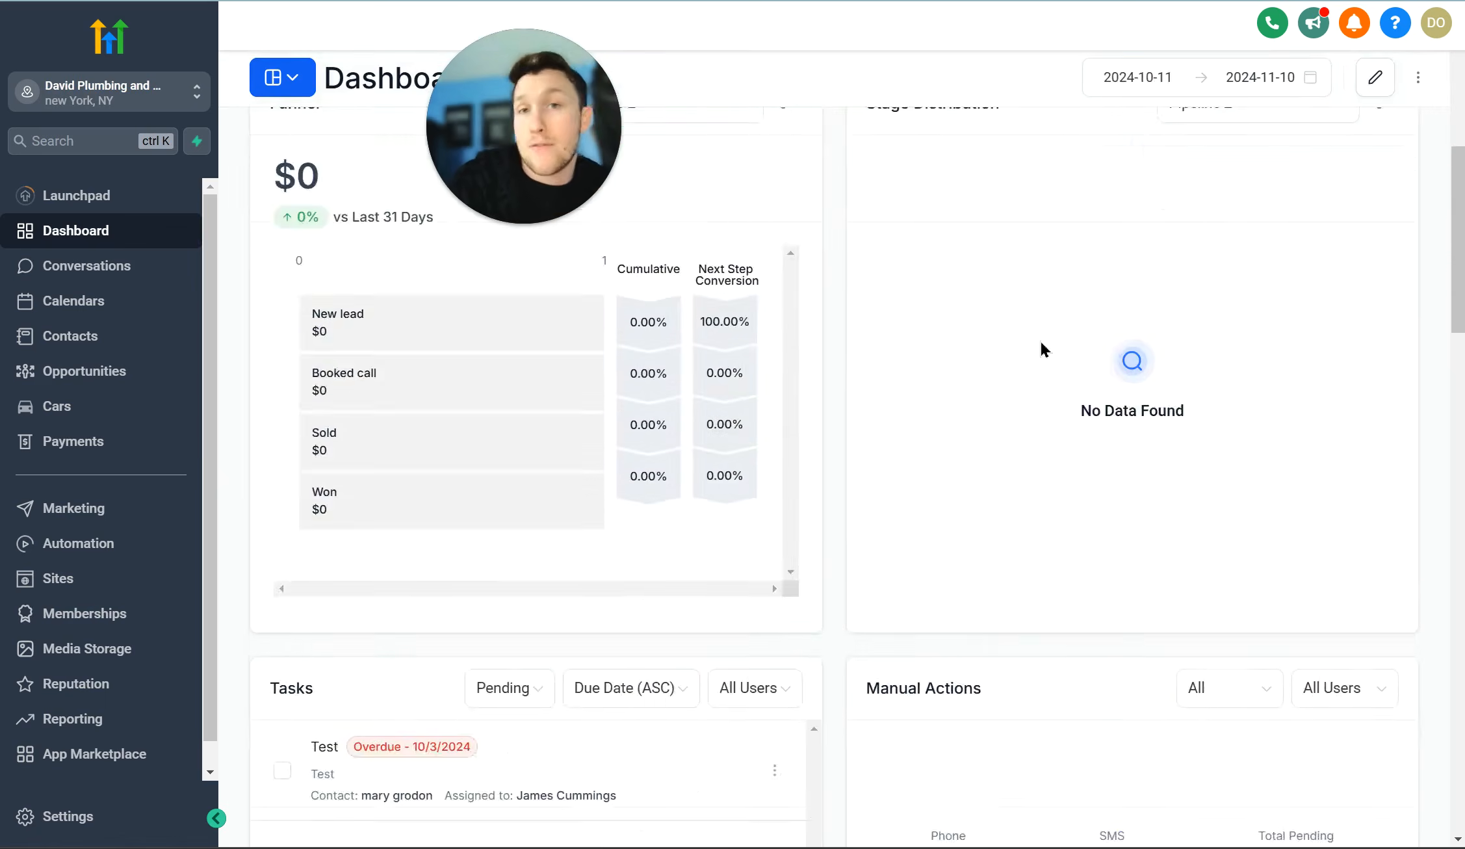
pyautogui.scroll(8, 1034, 364)
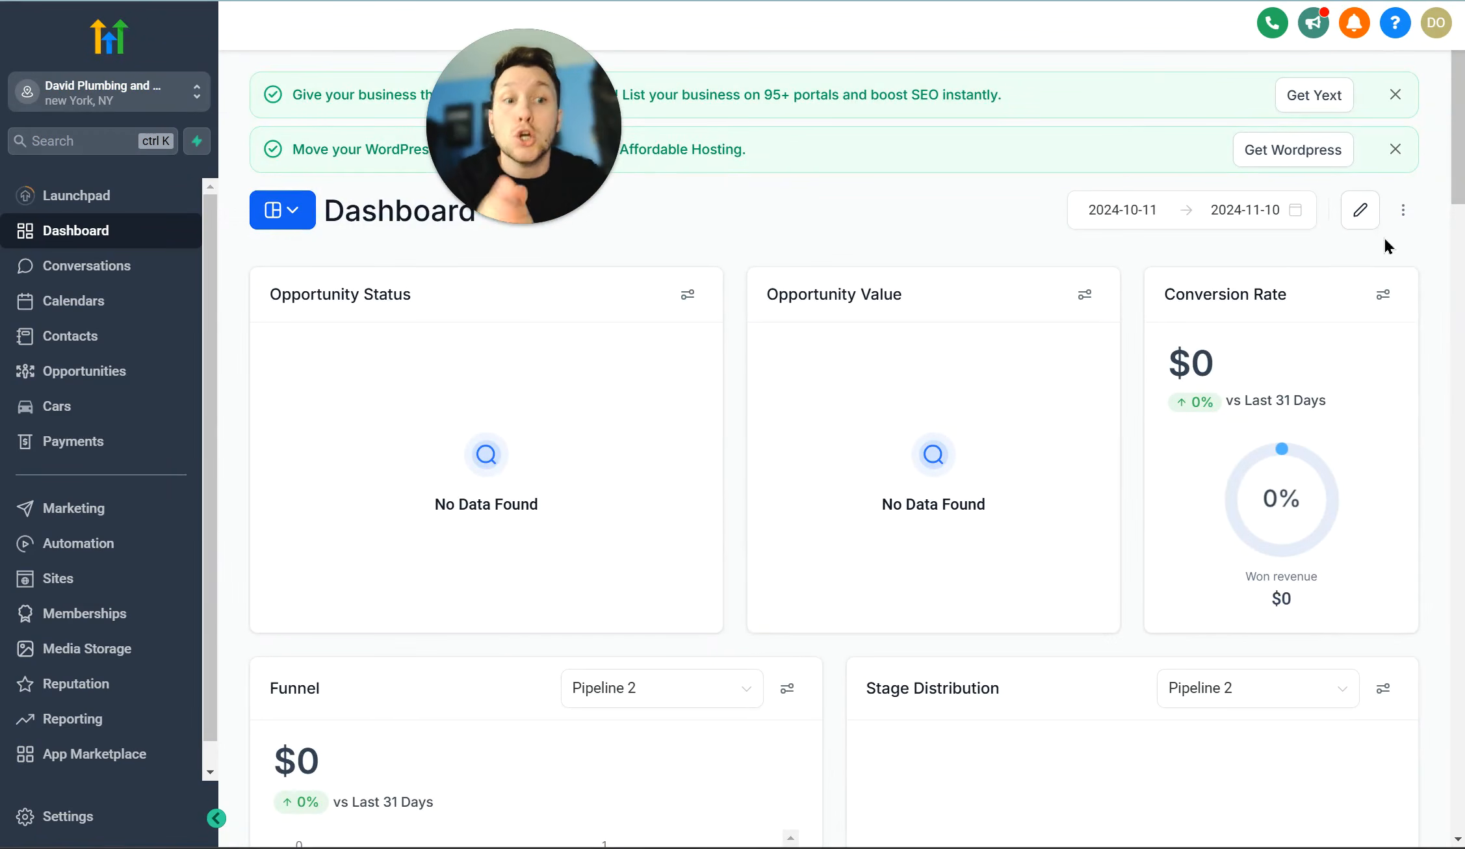
pyautogui.click(1360, 209)
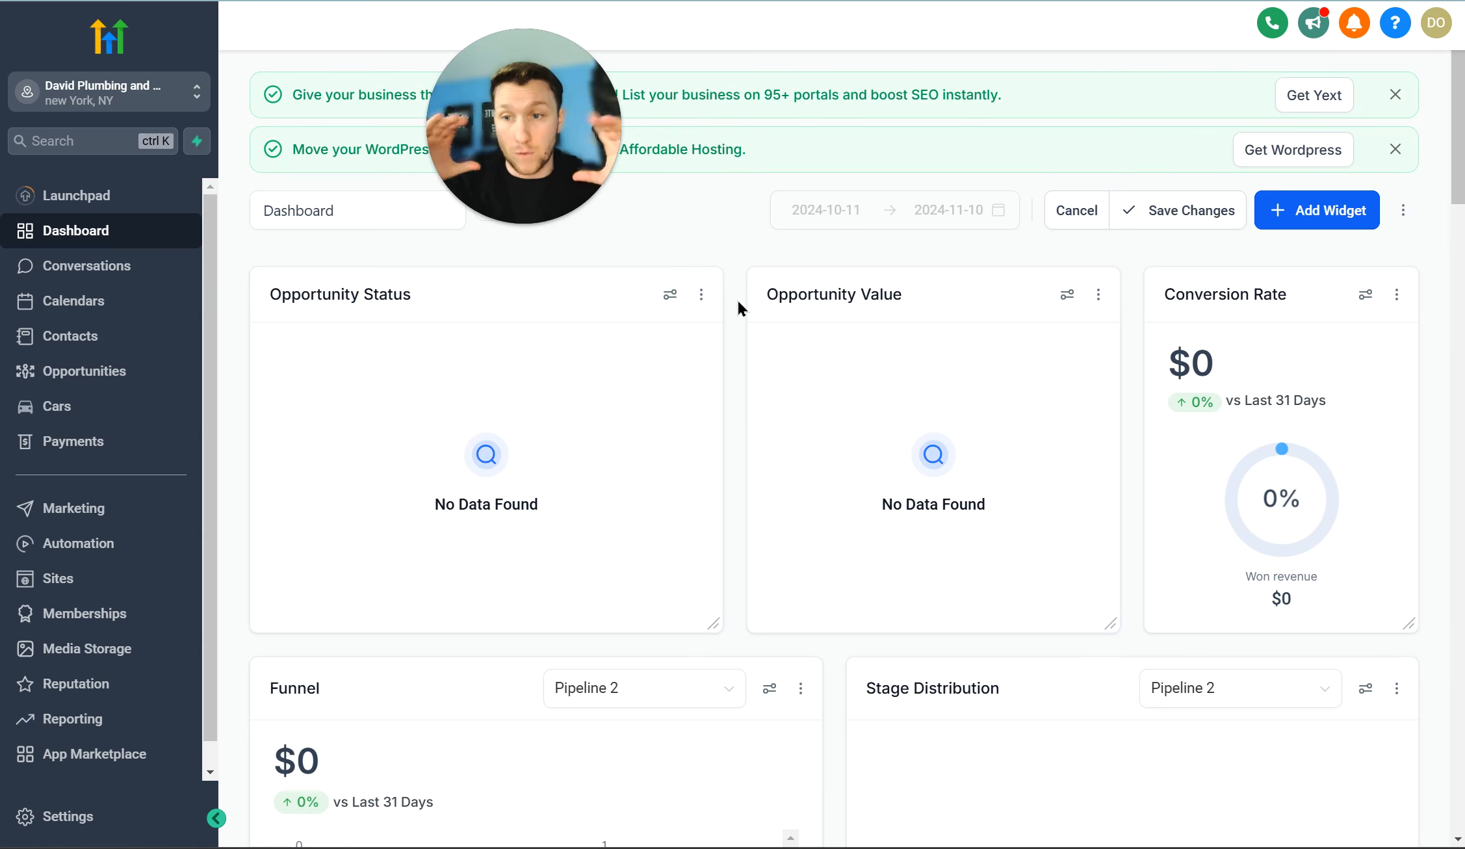
# Leave dashboard editing without saving, look at the Launchpad, Calendars and Conversations areas, and return to the dashboard.
pyautogui.click(89, 195)
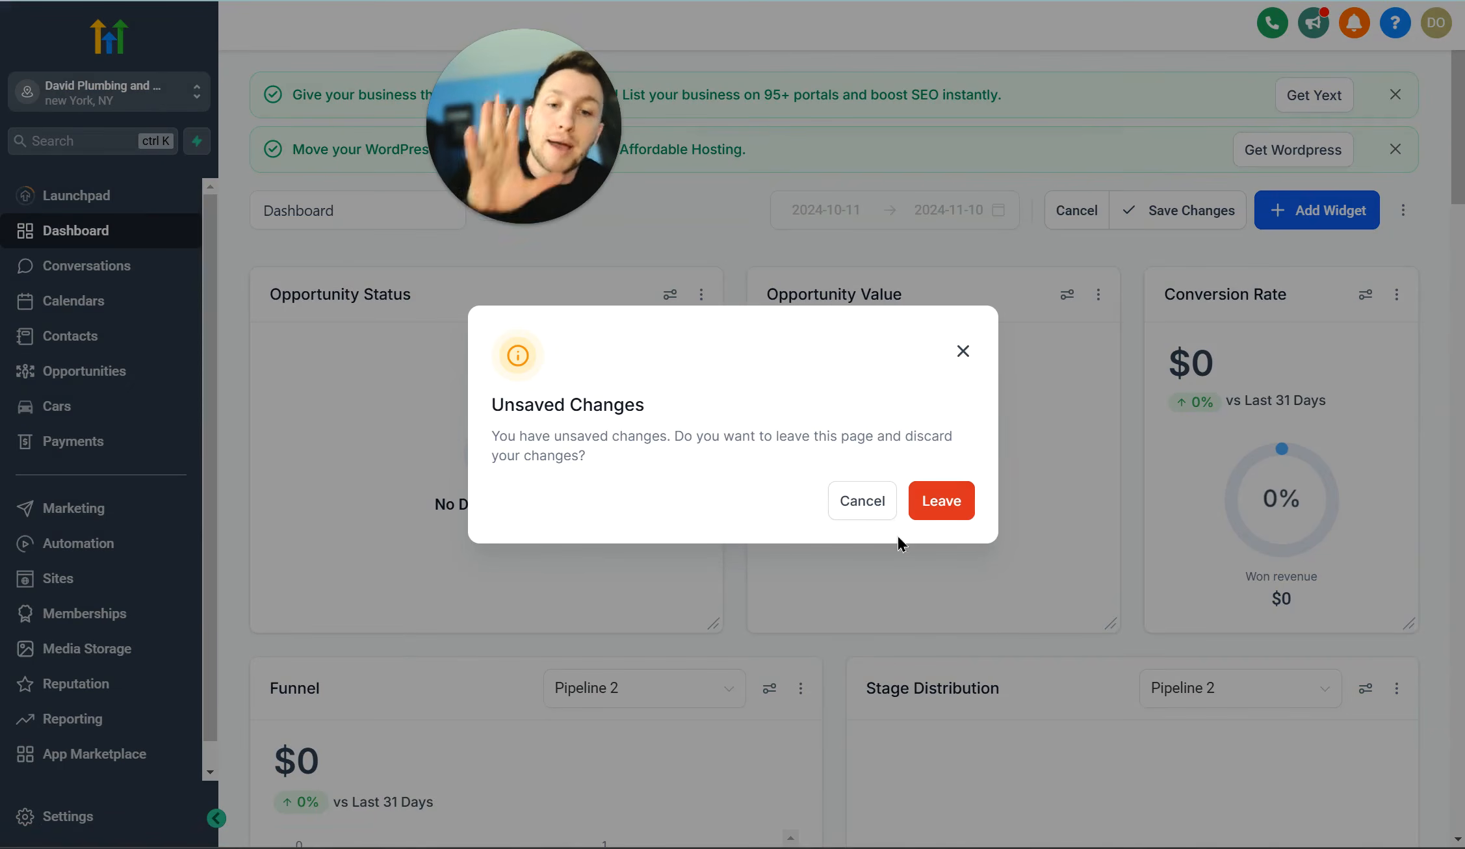
pyautogui.click(942, 501)
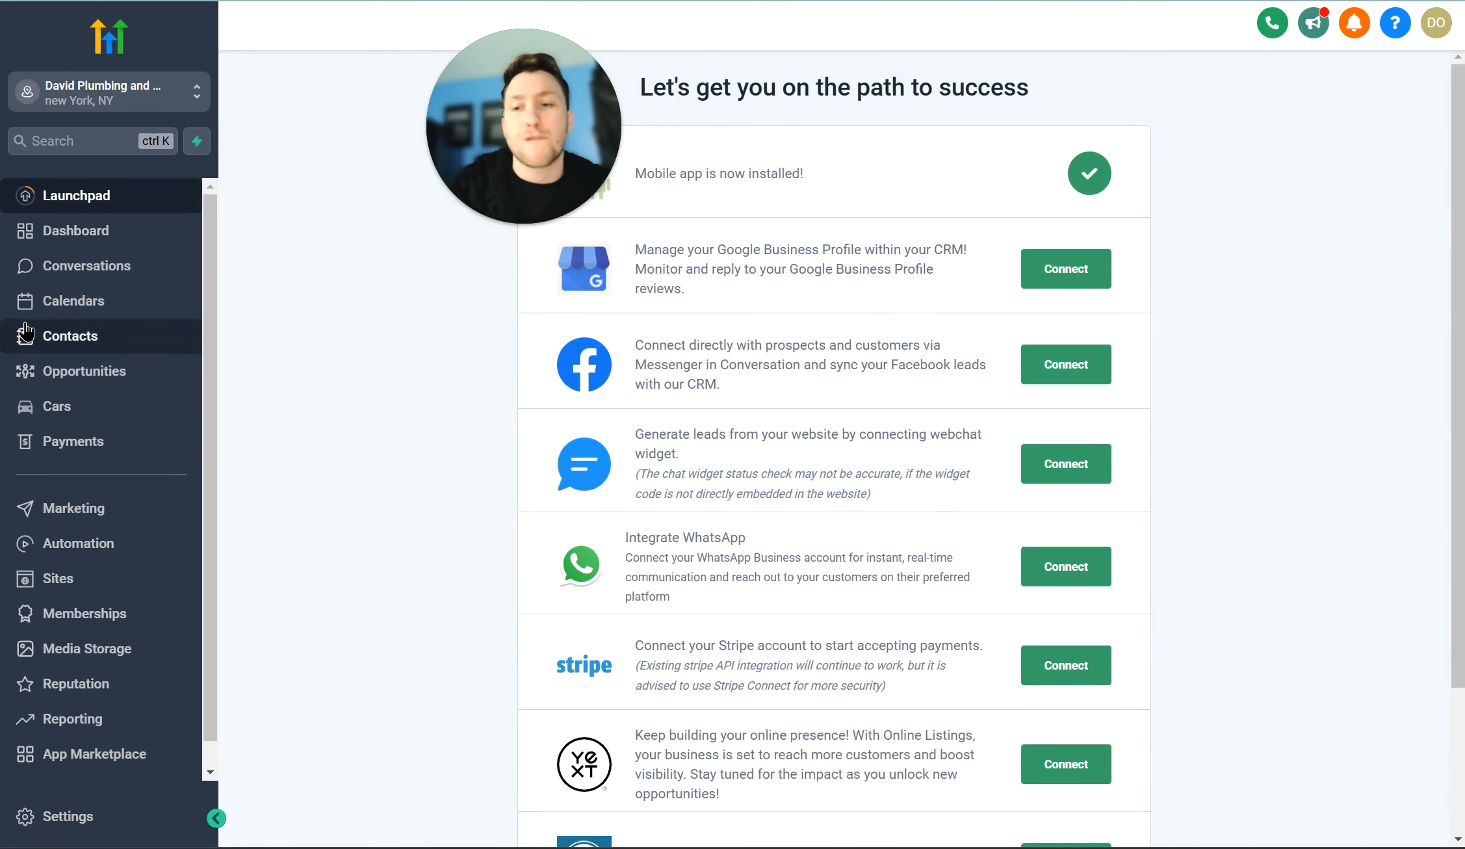
pyautogui.click(39, 301)
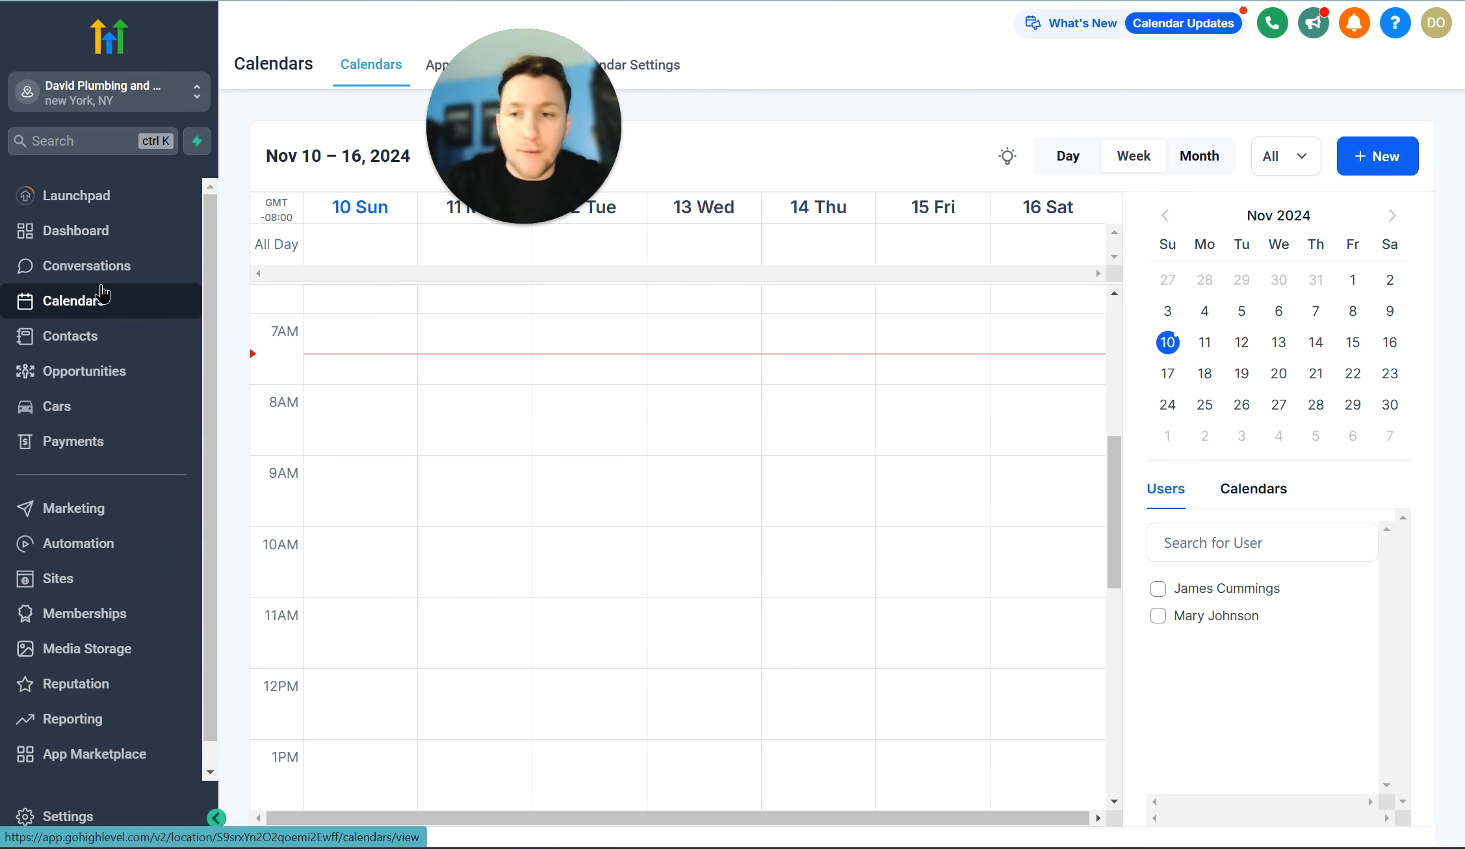
pyautogui.click(97, 266)
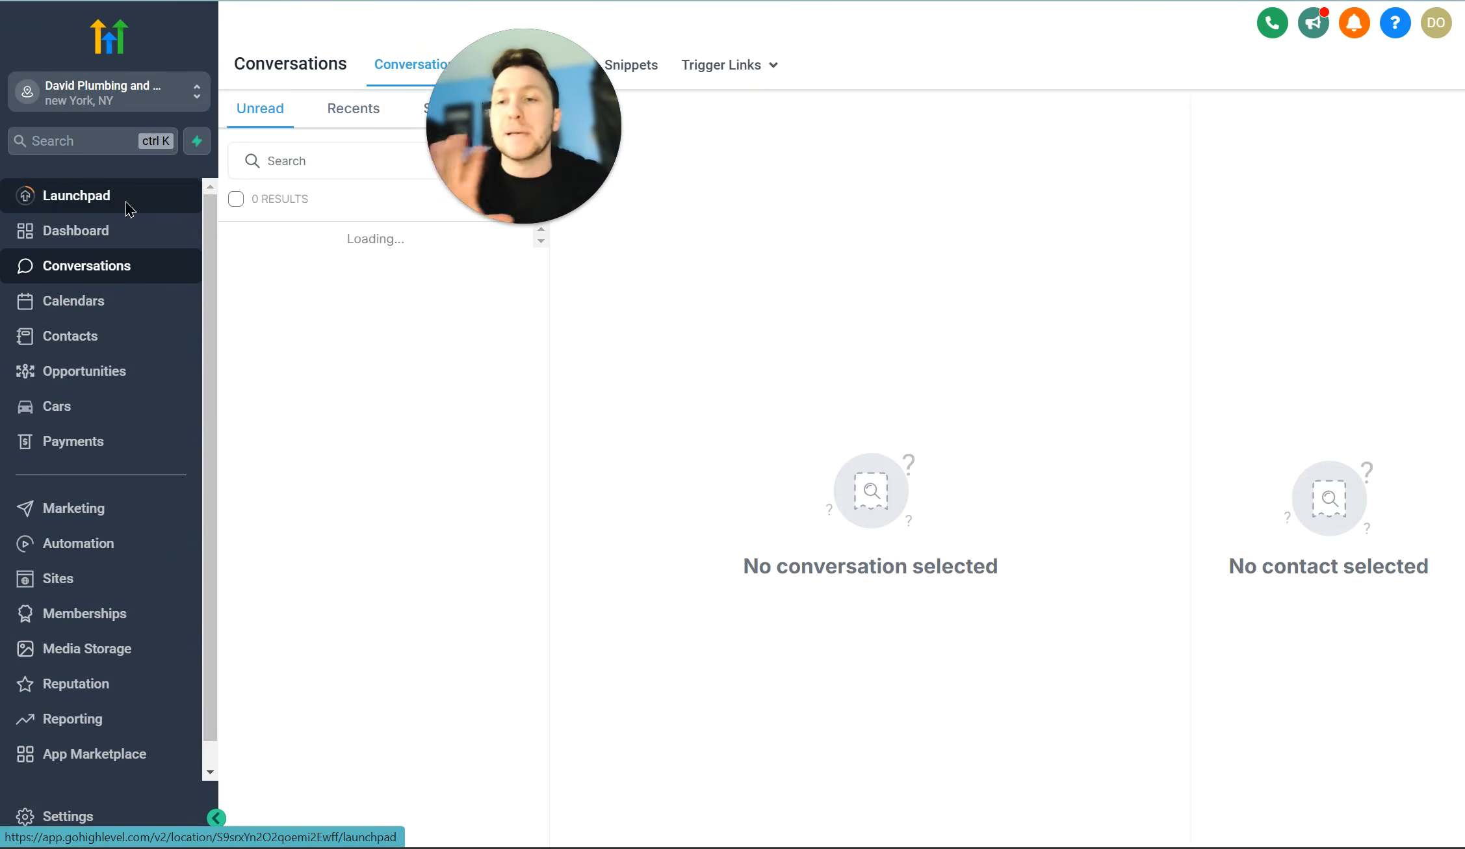
pyautogui.click(130, 206)
pyautogui.click(133, 233)
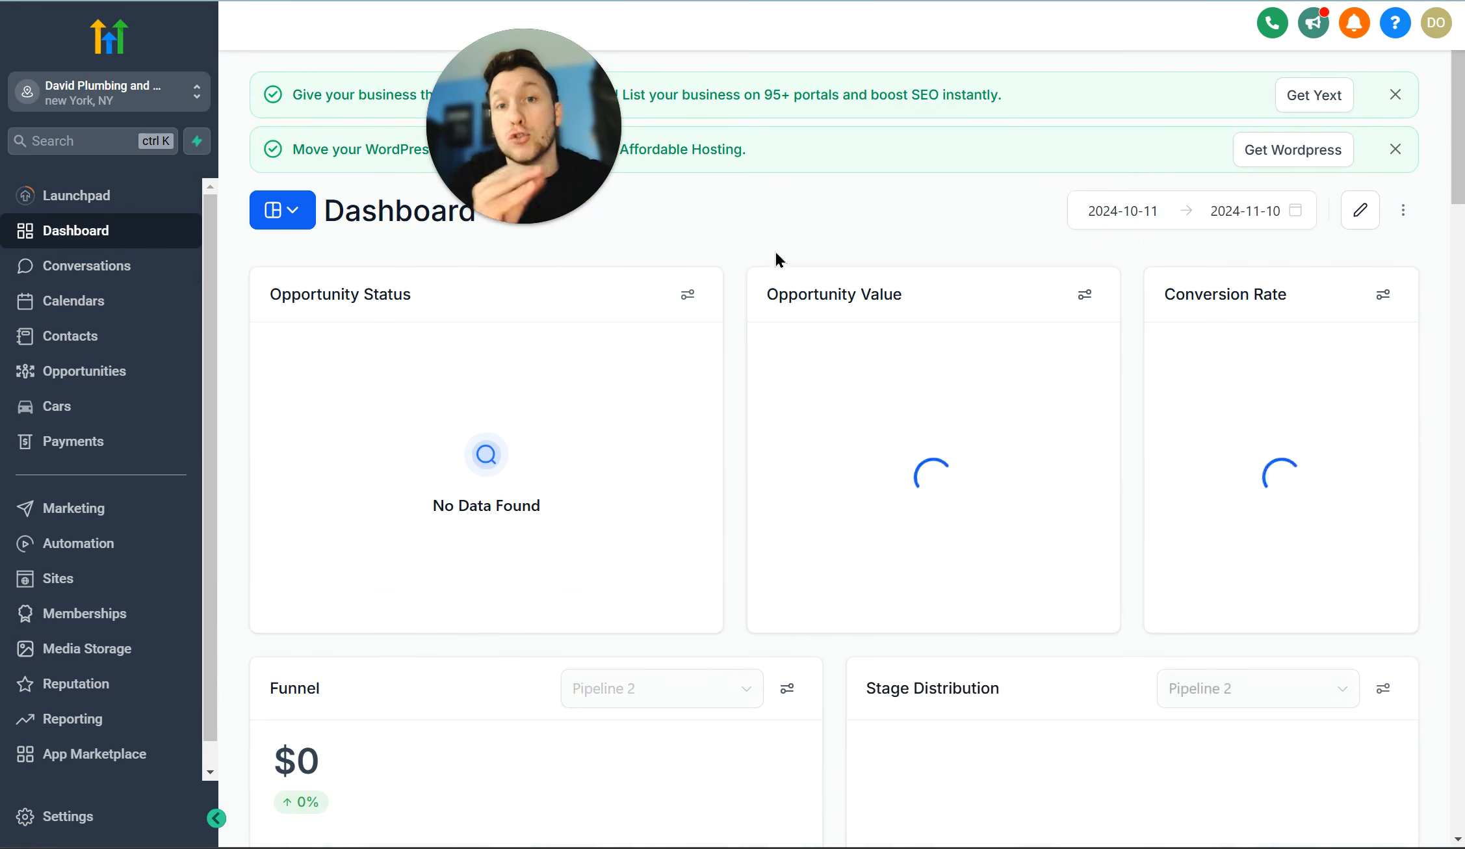
# Open the new report options in Reporting, review importing from an existing dashboard, and return to the custom reports overview.
pyautogui.click(62, 722)
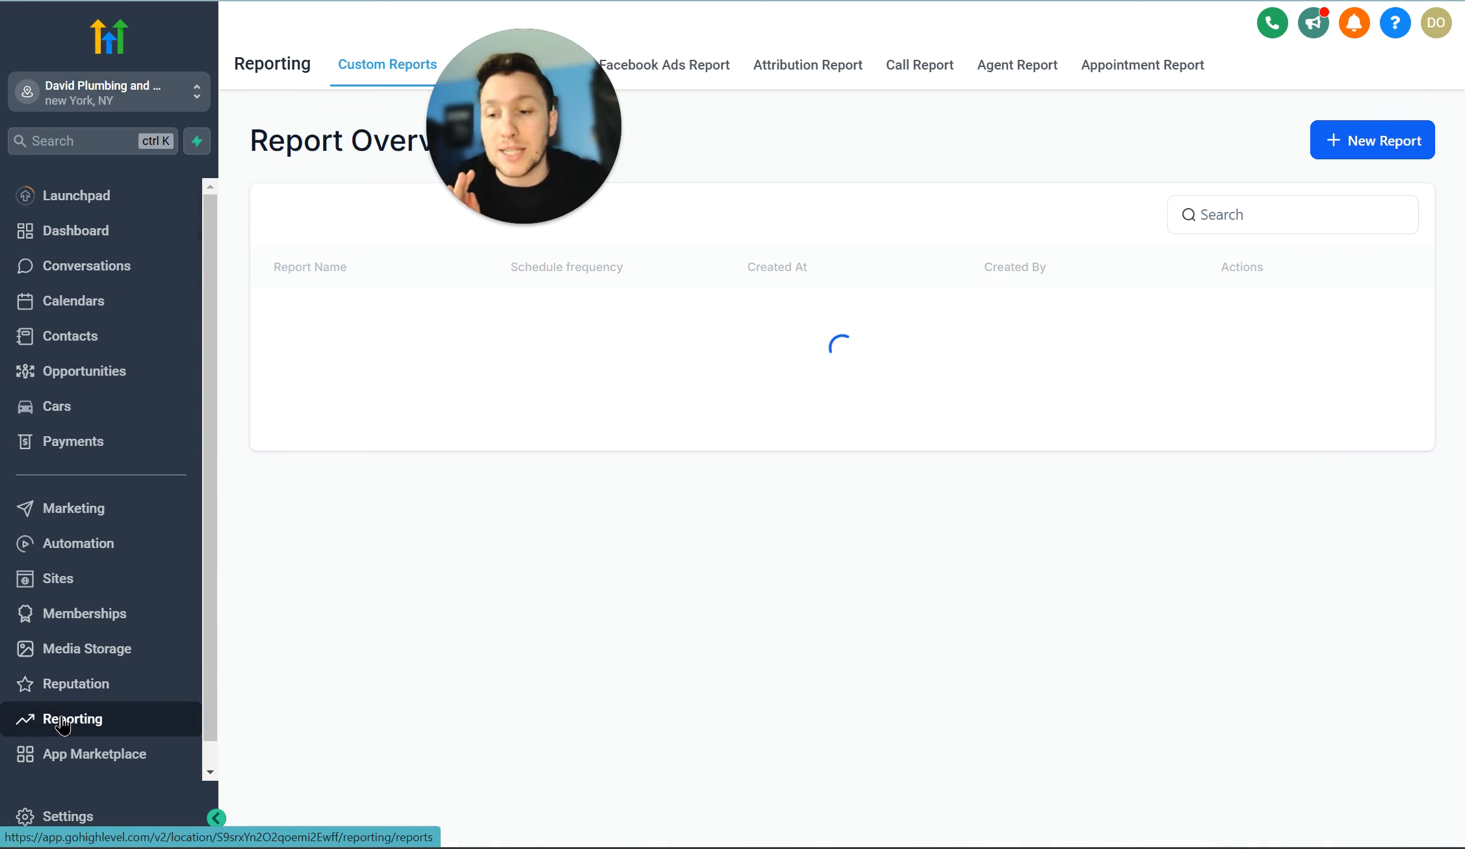
pyautogui.click(1407, 144)
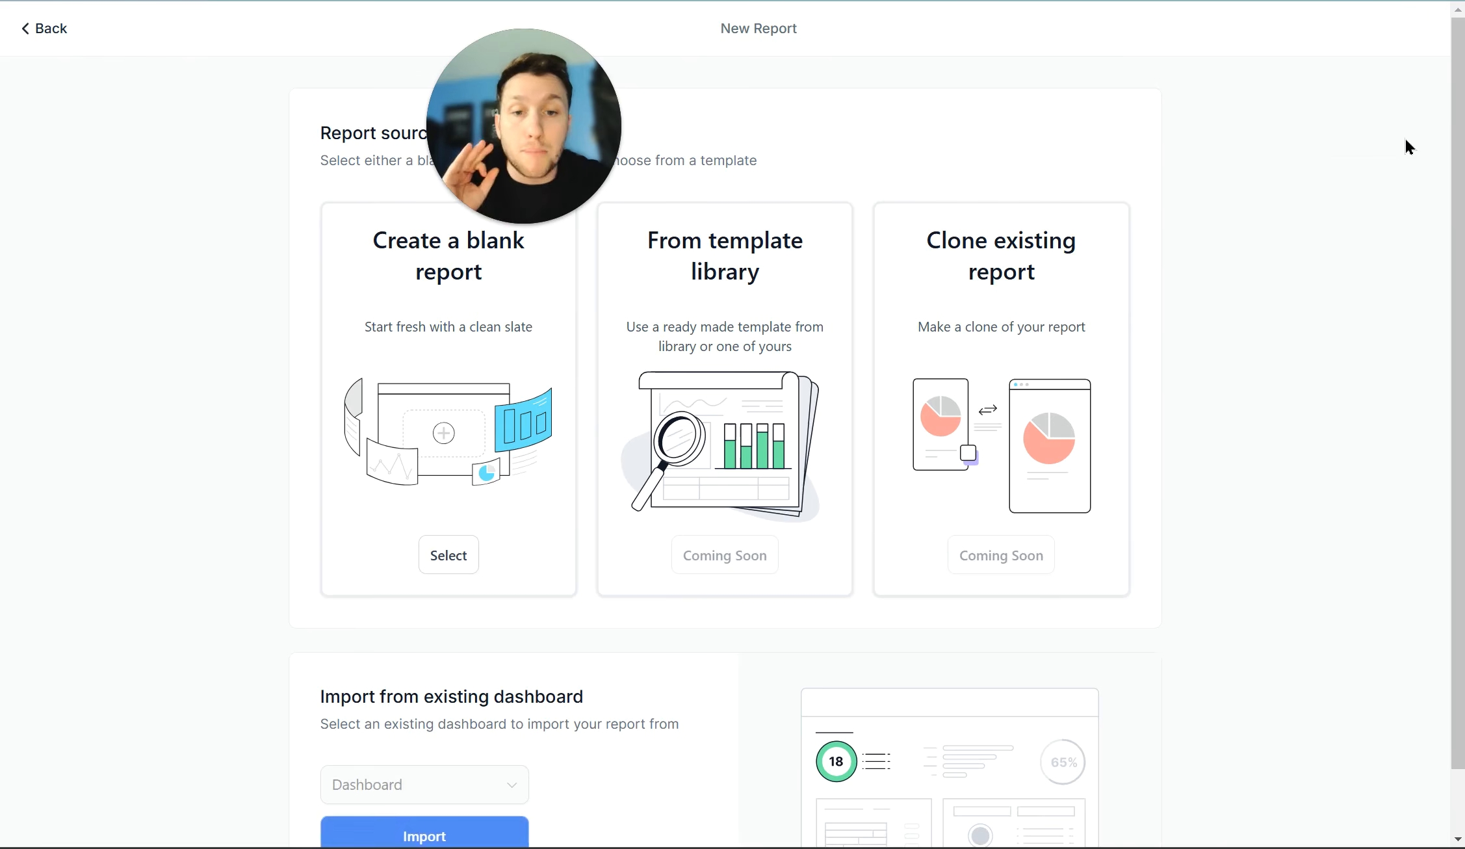
pyautogui.scroll(-1, 543, 598)
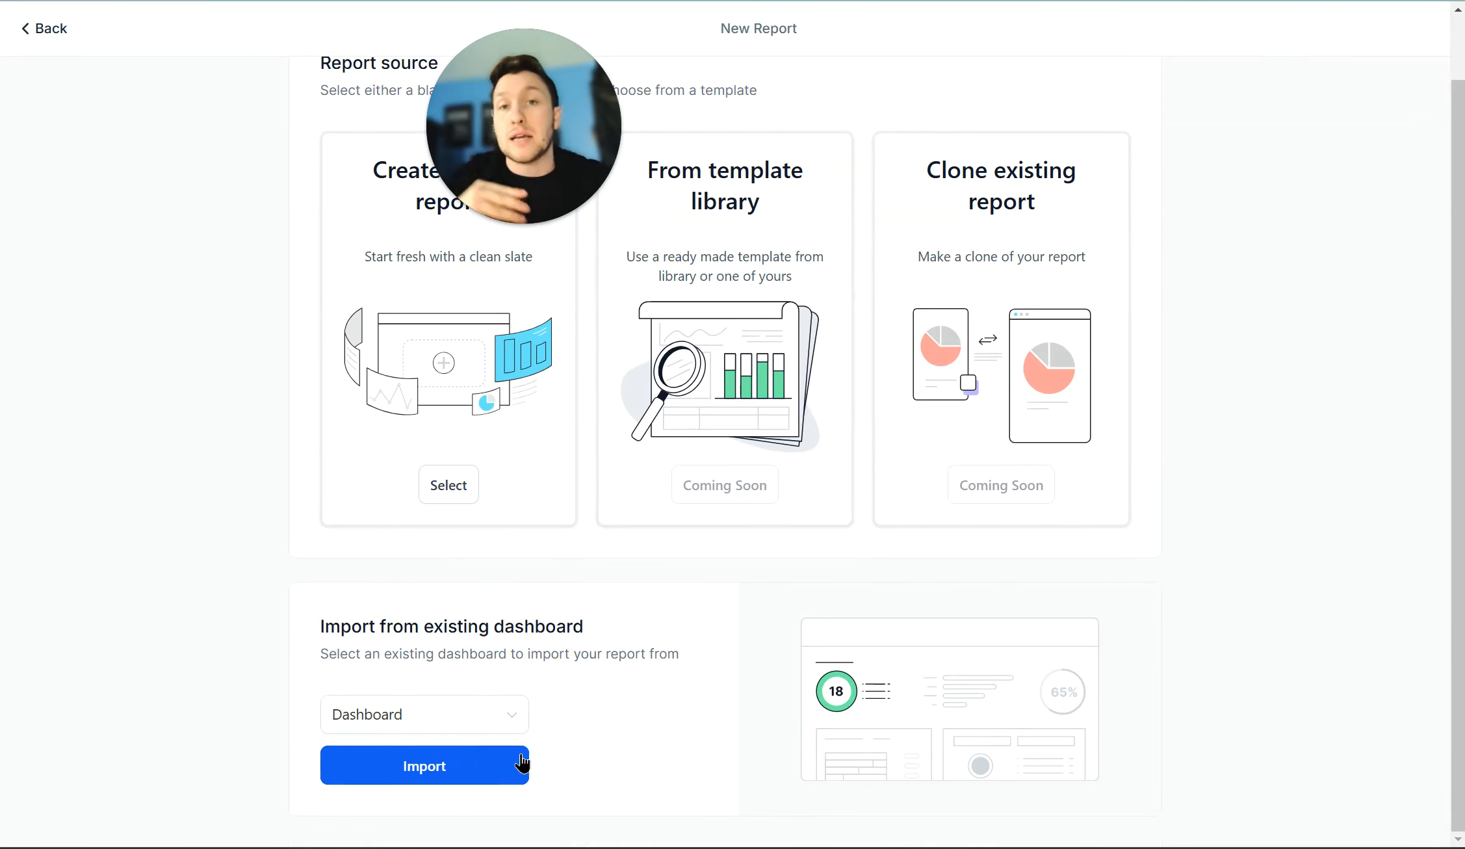
pyautogui.click(52, 29)
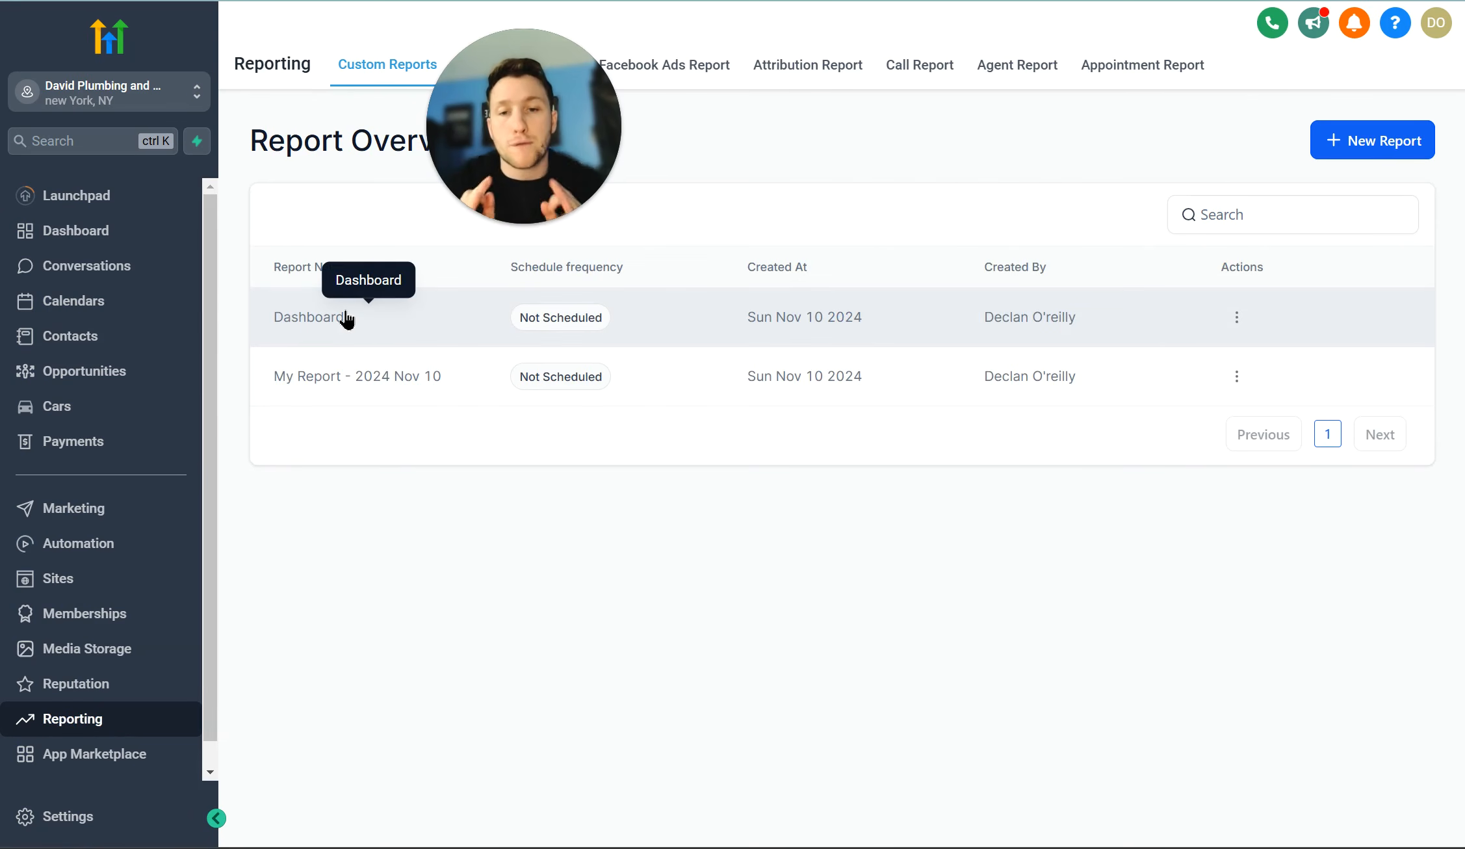